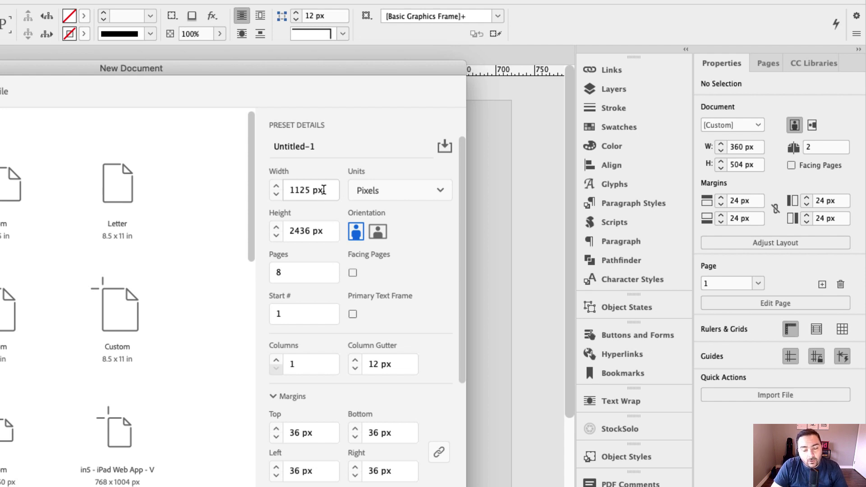
Step: Enter a 5" by 7" page size for a new document and close the settings without creating it
{"action": "left_click", "coordinate": [323, 190]}
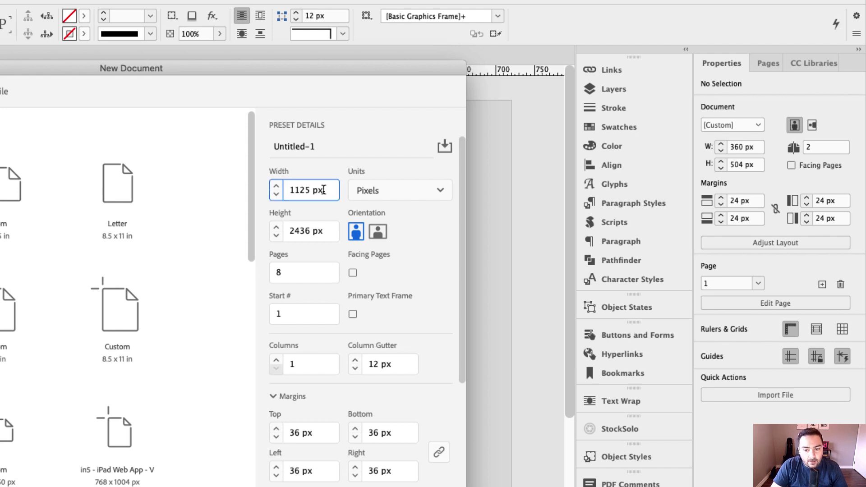
{"action": "left_click_drag", "start_coordinate": [323, 190], "coordinate": [277, 189]}
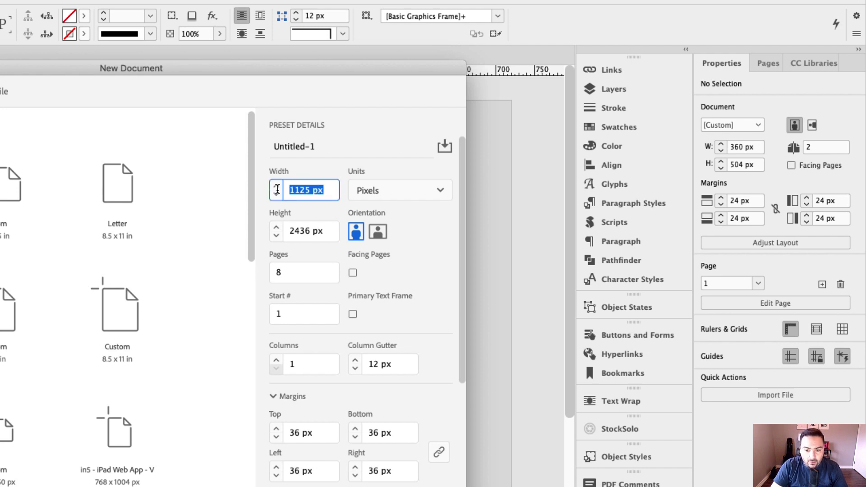
{"action": "type", "text": "5"}
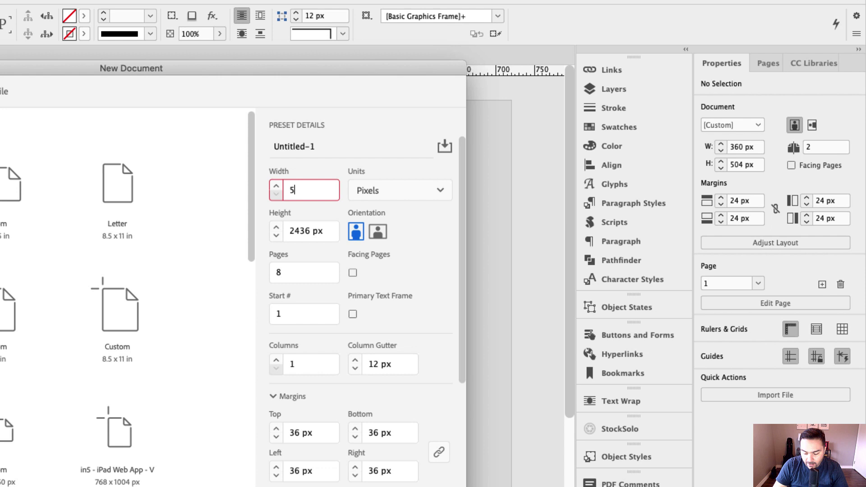
{"action": "type", "text": "\""}
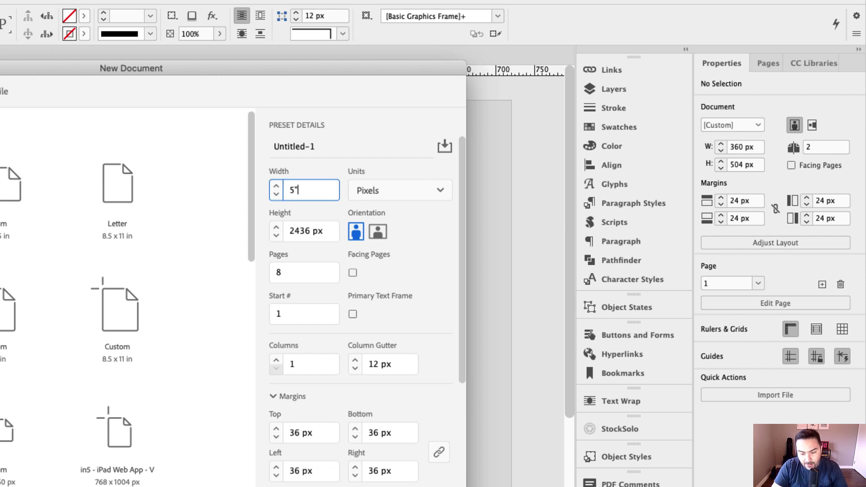
{"action": "key", "text": "Tab"}
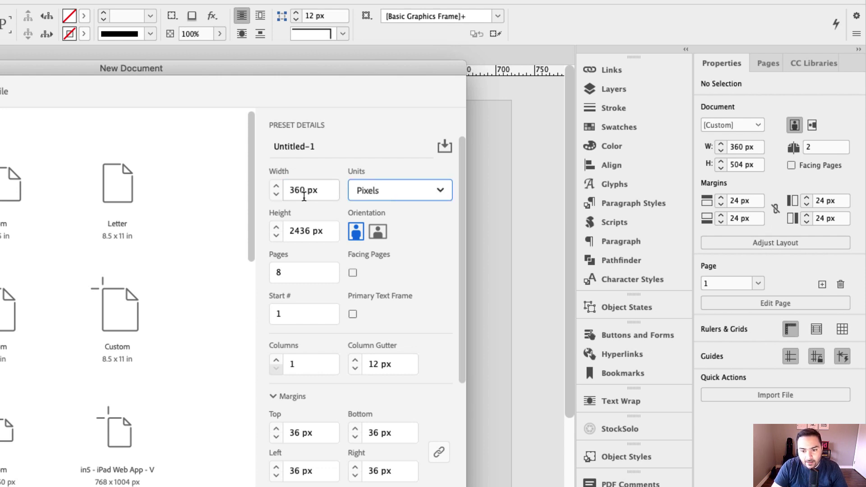
{"action": "left_click_drag", "start_coordinate": [325, 231], "coordinate": [268, 228]}
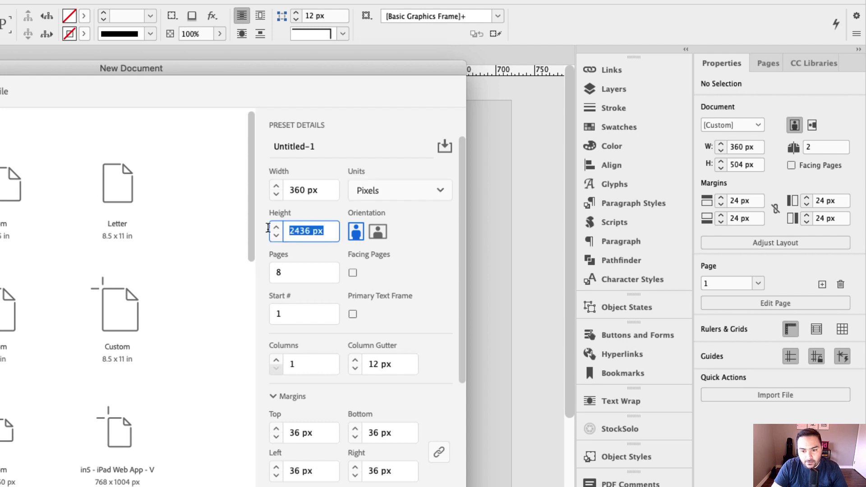
{"action": "type", "text": "7\""}
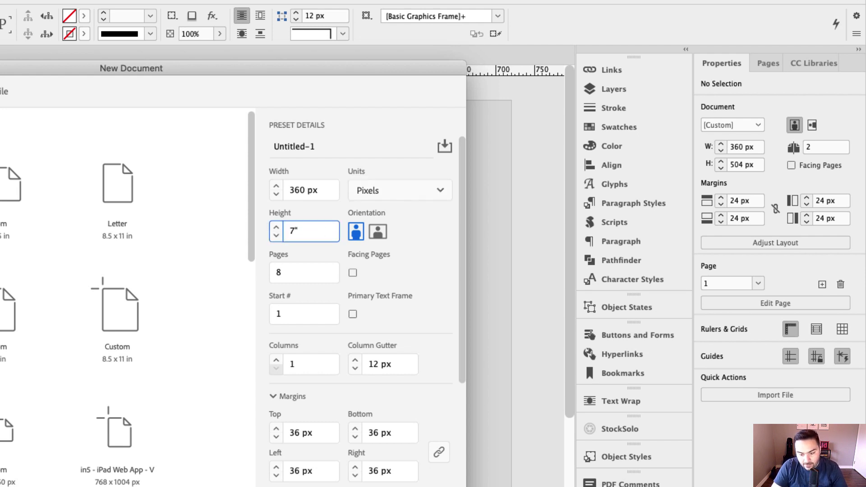
{"action": "key", "text": "Tab"}
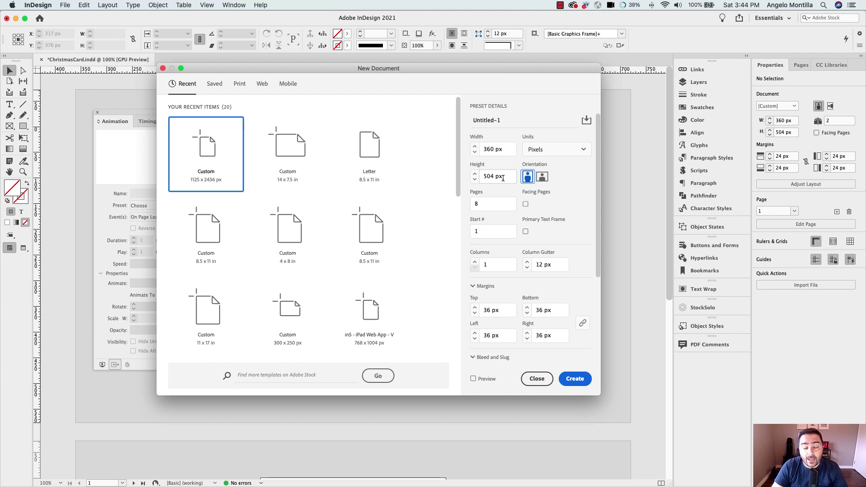
{"action": "key", "text": "Tab"}
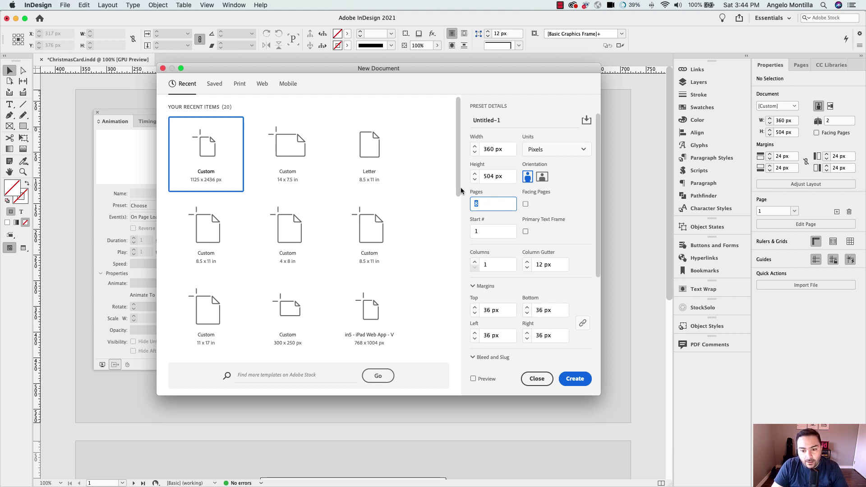
{"action": "left_click_drag", "start_coordinate": [358, 68], "coordinate": [341, 59]}
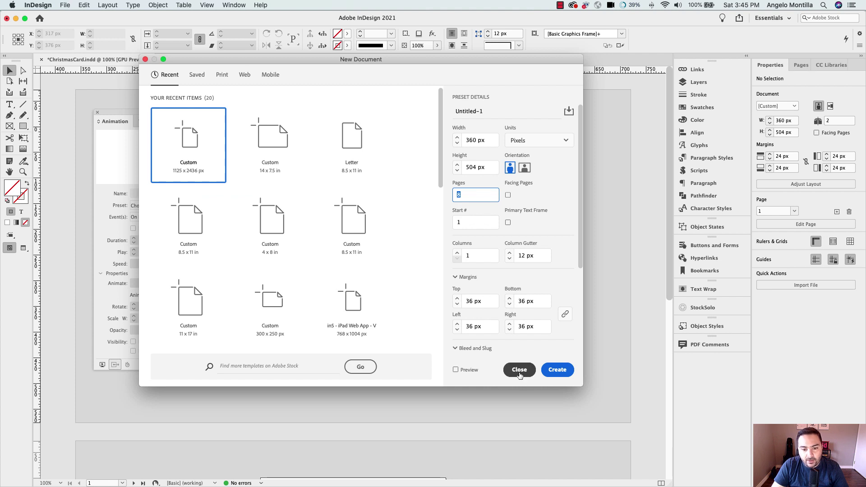
{"action": "left_click", "coordinate": [520, 371]}
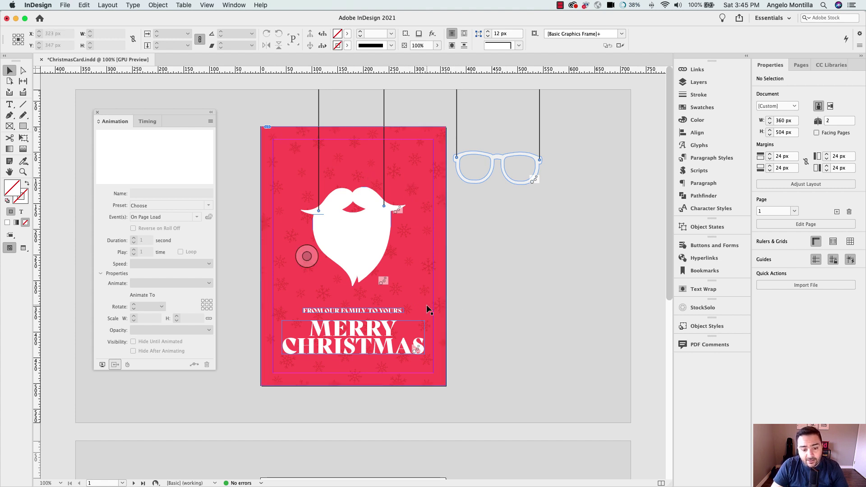
Step: Examine the animation settings of the moustache group and the beard on the finished card on page 1
{"action": "scroll", "coordinate": [481, 298], "scroll_direction": "down", "scroll_amount": 1}
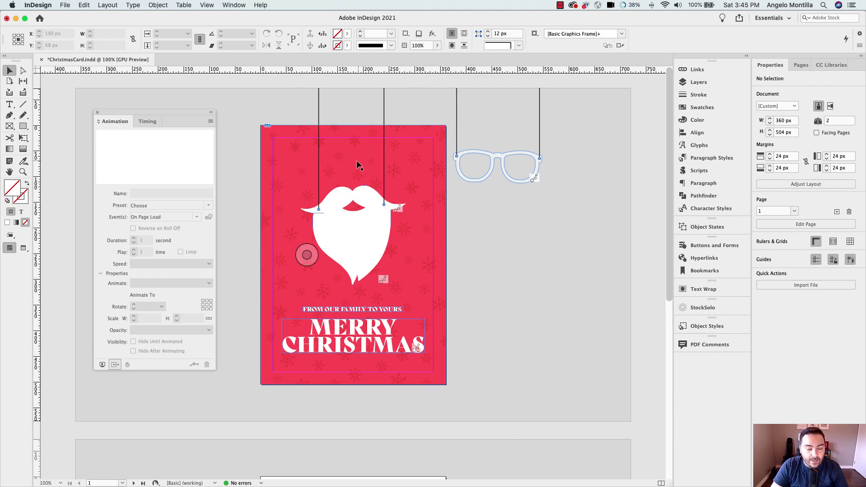
{"action": "left_click", "coordinate": [366, 201]}
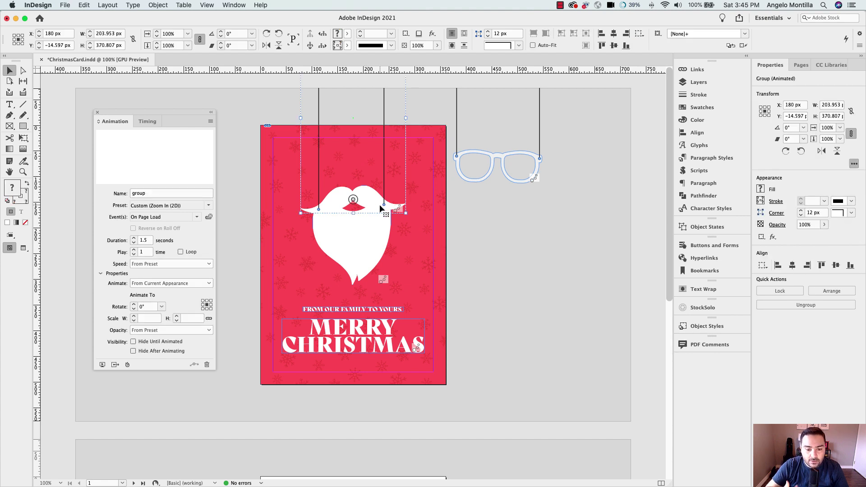
{"action": "left_click", "coordinate": [380, 229]}
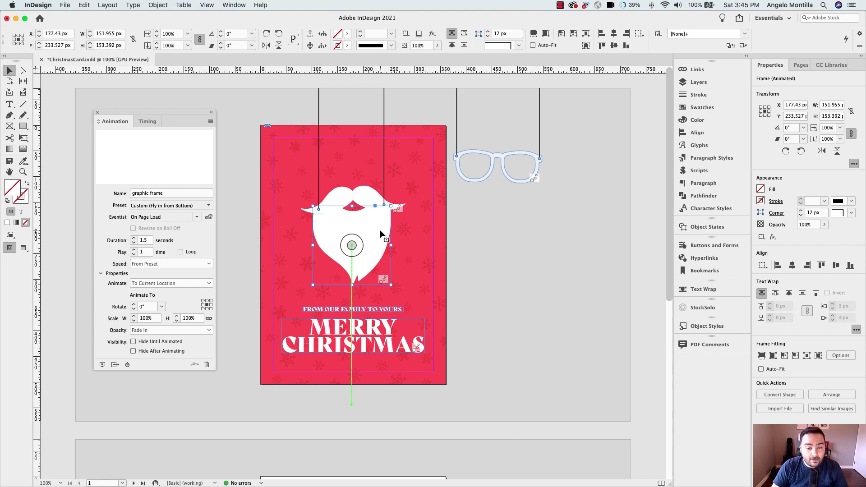
{"action": "left_click", "coordinate": [581, 251]}
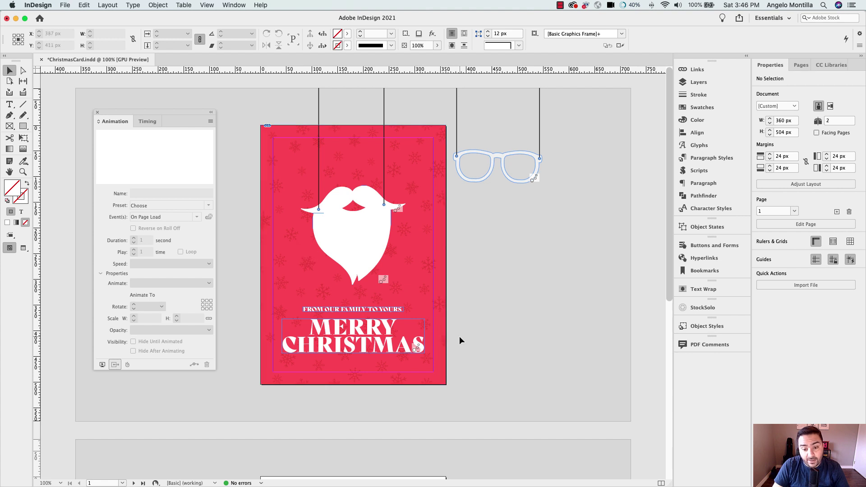
Step: Move the glasses group slightly upward, away from the moustache, on the pasteboard beside page 2
{"action": "scroll", "coordinate": [470, 316], "scroll_direction": "down", "scroll_amount": 10}
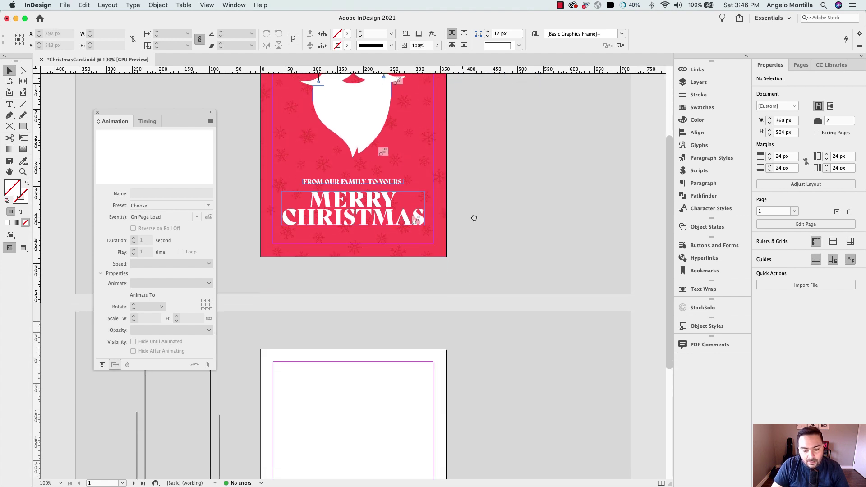
{"action": "left_click_drag", "start_coordinate": [184, 121], "coordinate": [585, 172]}
{"action": "scroll", "coordinate": [494, 197], "scroll_direction": "down", "scroll_amount": 2}
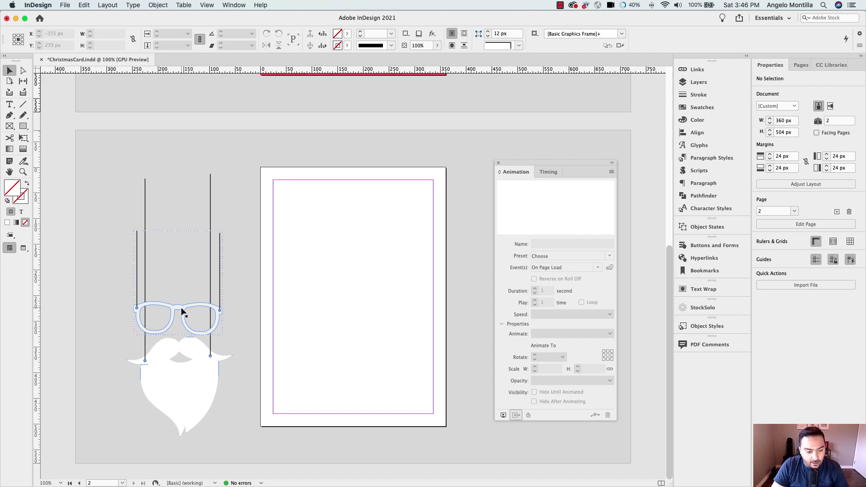
{"action": "left_click_drag", "start_coordinate": [182, 311], "coordinate": [184, 299]}
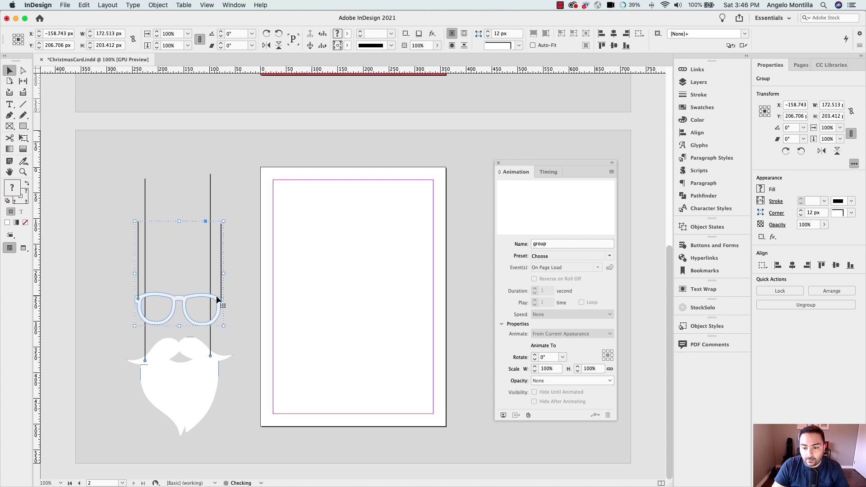
{"action": "left_click", "coordinate": [342, 245]}
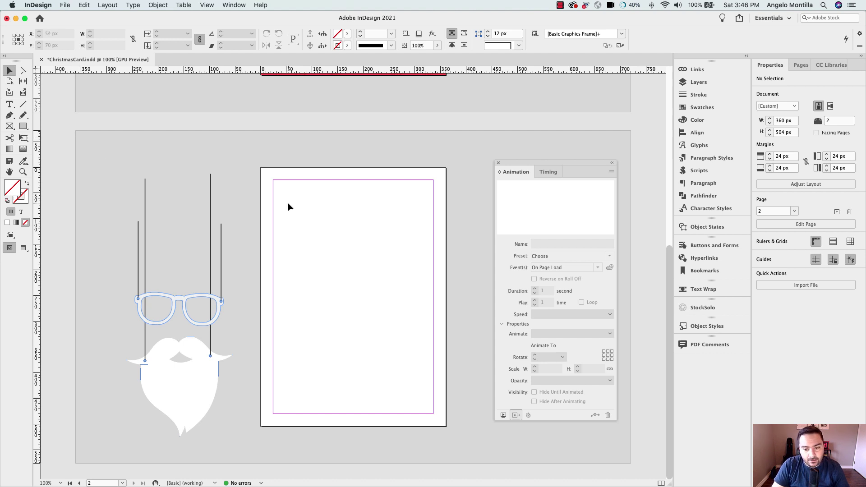
Step: Draw a rectangular frame of 360 × 504 px covering the whole of page 2
{"action": "left_click", "coordinate": [15, 128]}
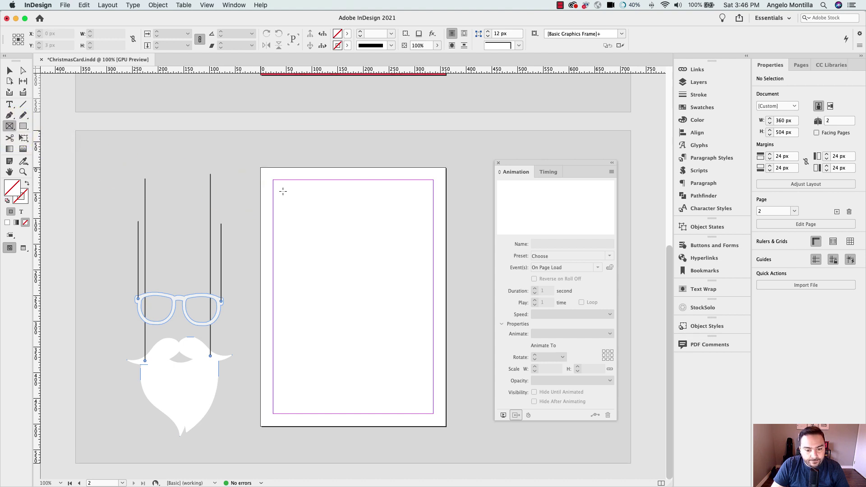
{"action": "key", "text": "super+equal"}
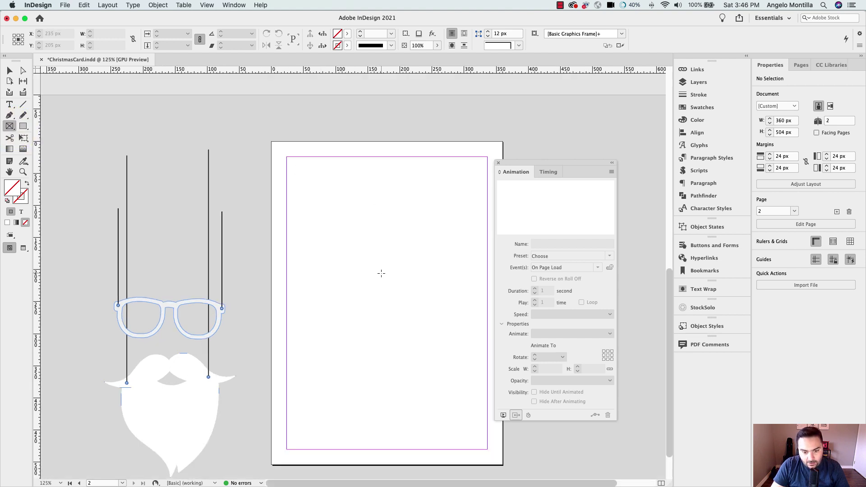
{"action": "left_click_drag", "start_coordinate": [542, 162], "coordinate": [576, 116]}
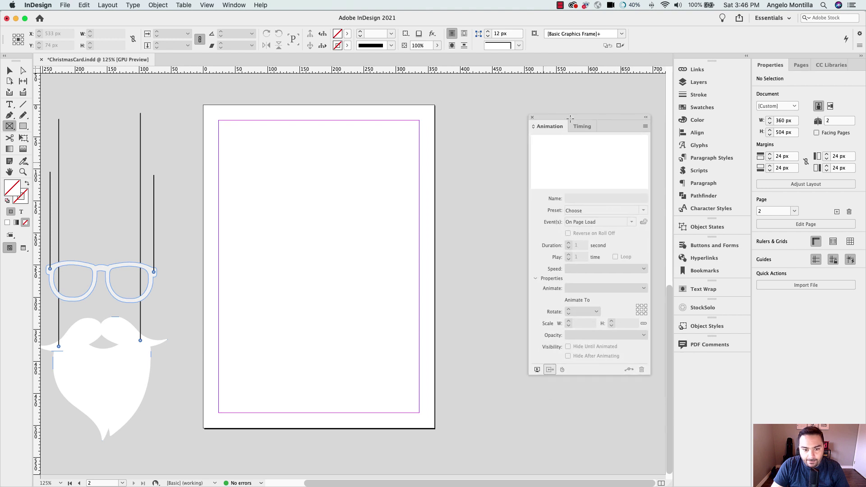
{"action": "left_click_drag", "start_coordinate": [203, 106], "coordinate": [434, 429]}
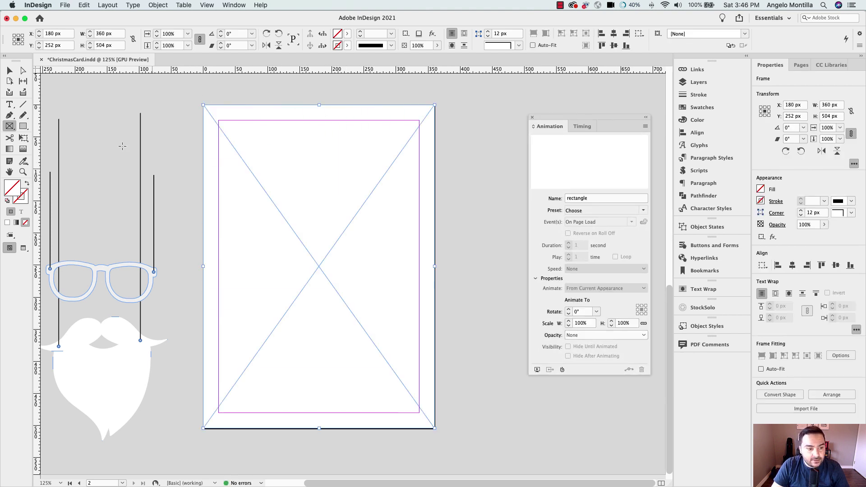
Step: Fill the full-page frame on page 2 with the PANTONE Red 032 U swatch
{"action": "key", "text": "v"}
{"action": "left_click", "coordinate": [702, 107]}
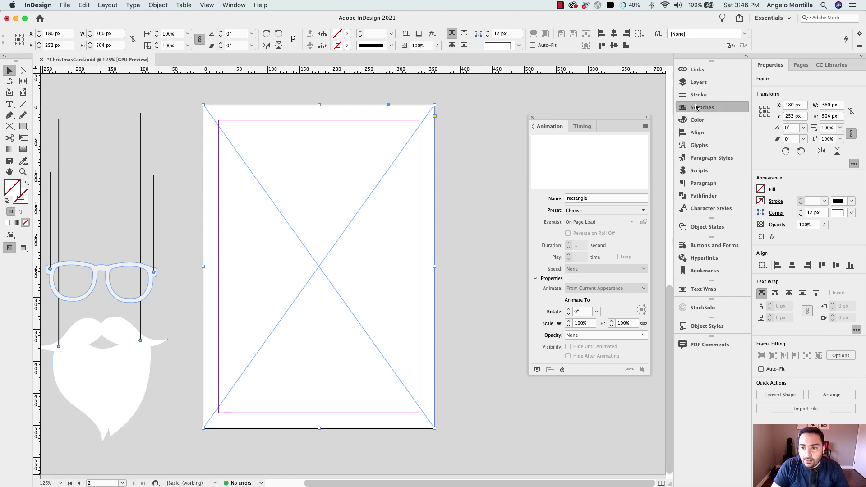
{"action": "left_click", "coordinate": [600, 134]}
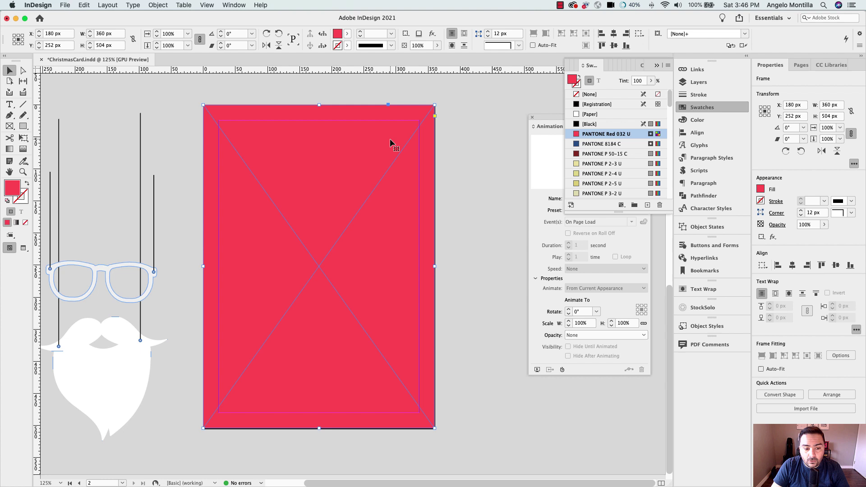
Step: Place the snow.png snowflake image into the red frame on page 2
{"action": "left_click_drag", "start_coordinate": [411, 165], "coordinate": [465, 158]}
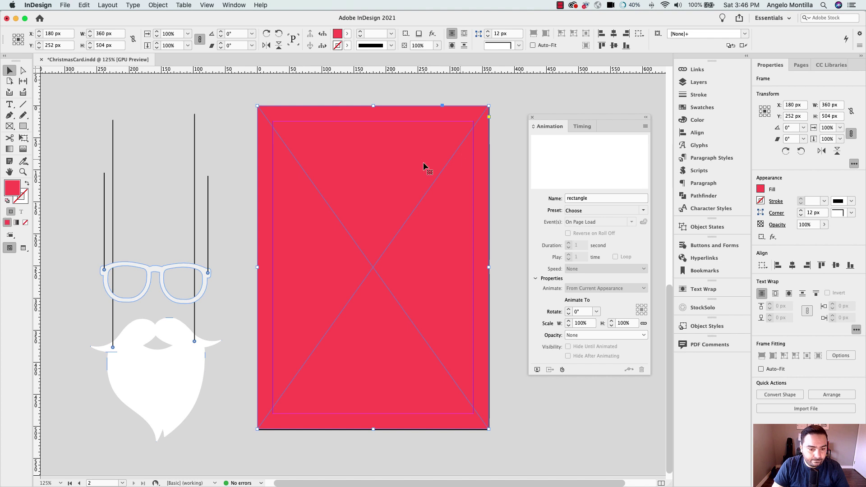
{"action": "left_click", "coordinate": [241, 157]}
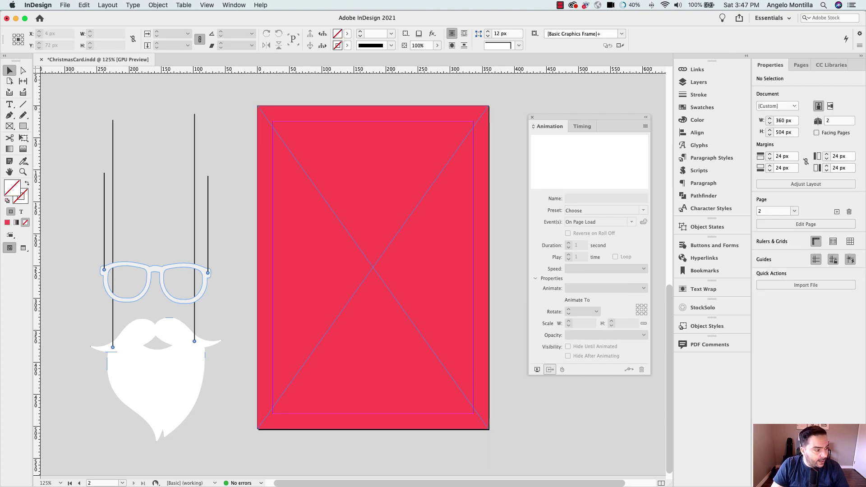
{"action": "left_click_drag", "start_coordinate": [175, 132], "coordinate": [232, 130]}
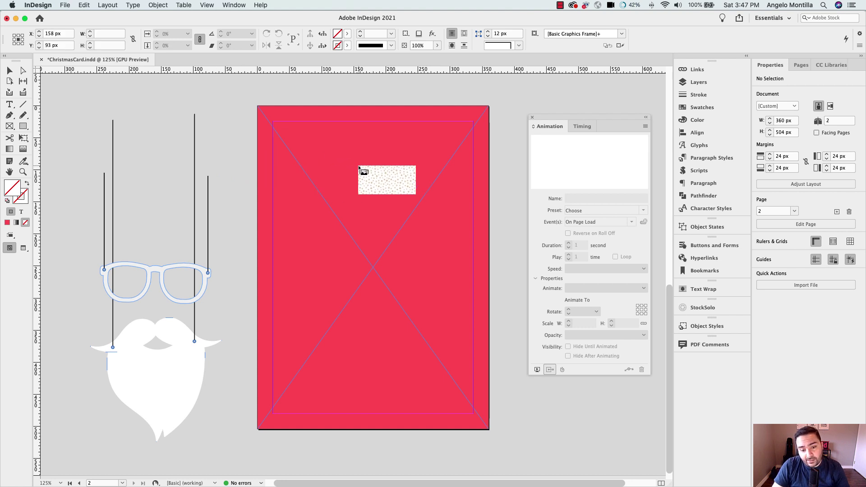
{"action": "left_click", "coordinate": [358, 167]}
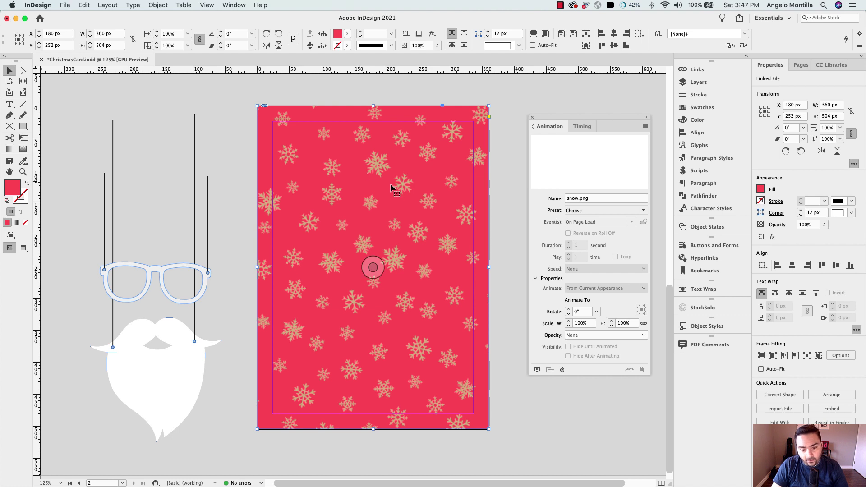
Step: Set the placed snowflake graphic's blending mode to Multiply and reduce its opacity to 59%
{"action": "left_click", "coordinate": [374, 266]}
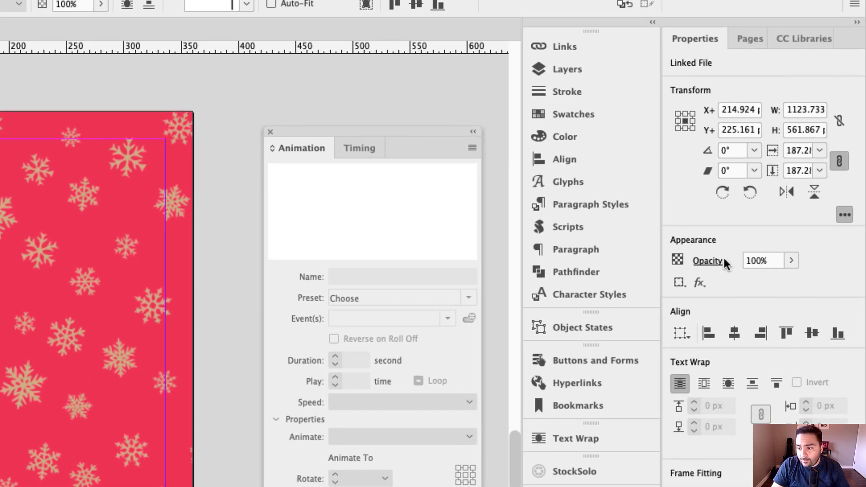
{"action": "left_click", "coordinate": [792, 262]}
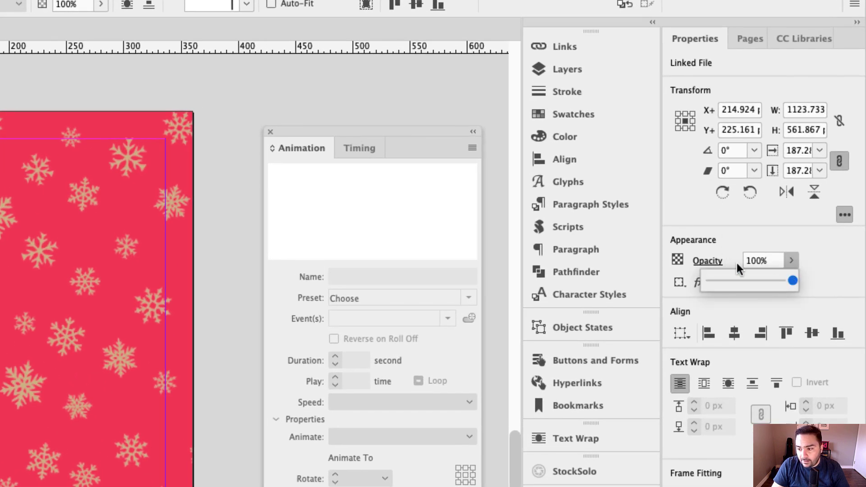
{"action": "left_click", "coordinate": [708, 261]}
{"action": "left_click", "coordinate": [584, 281]}
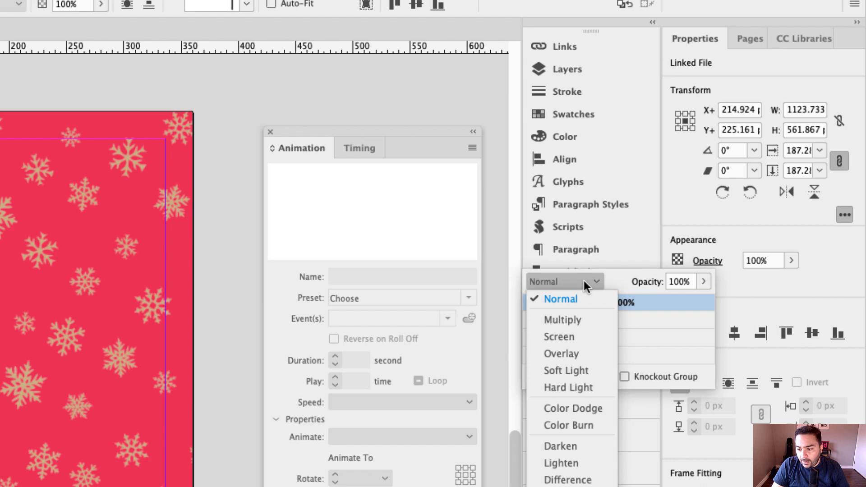
{"action": "left_click", "coordinate": [568, 318]}
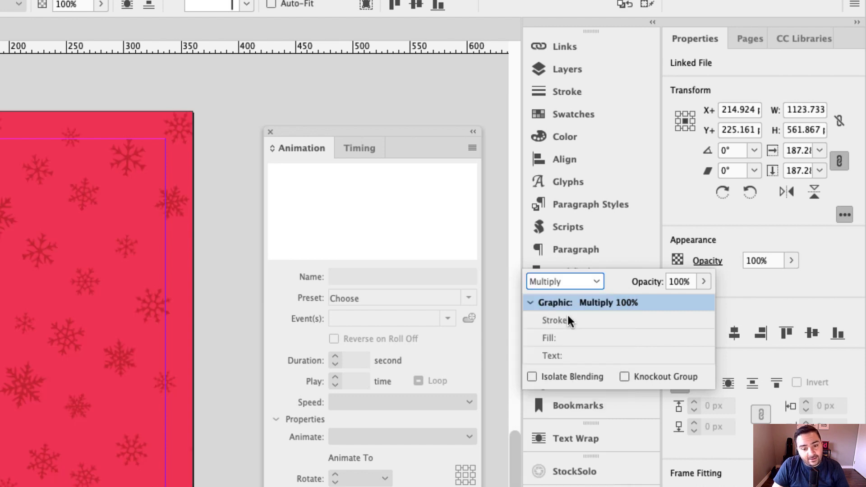
{"action": "left_click", "coordinate": [704, 281]}
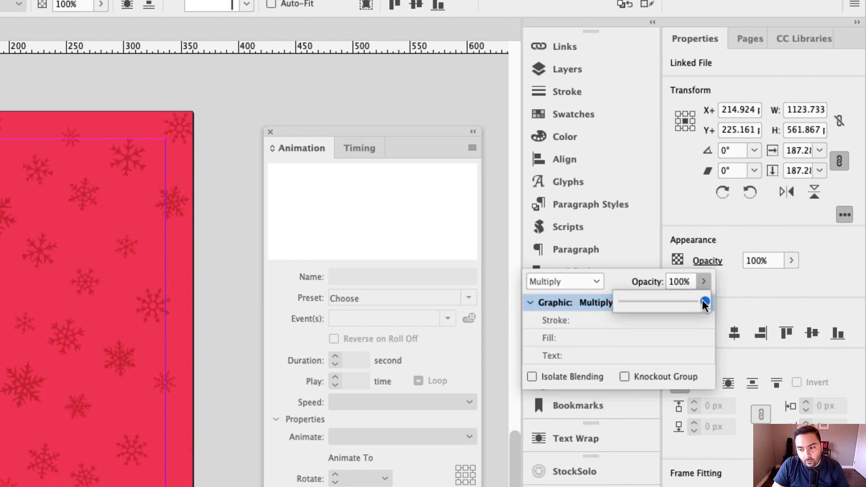
{"action": "left_click_drag", "start_coordinate": [706, 304], "coordinate": [669, 304]}
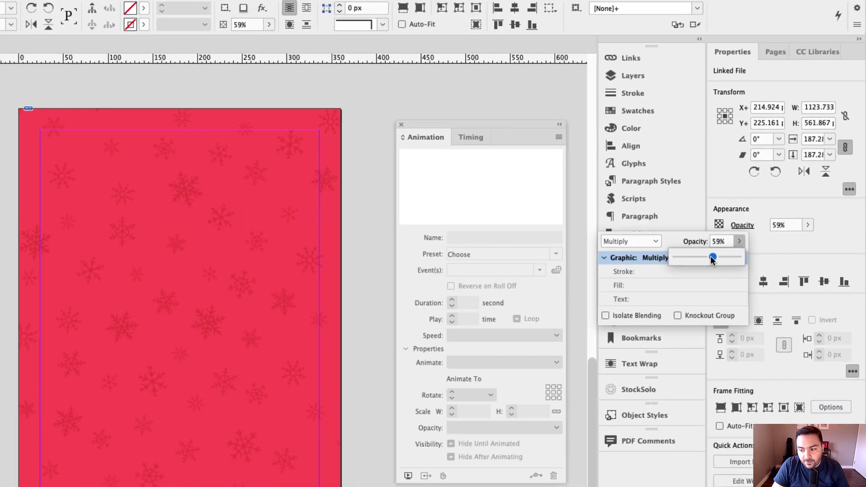
Step: Reduce the snowflake graphic's opacity to 50% and deselect it
{"action": "left_click_drag", "start_coordinate": [712, 260], "coordinate": [708, 260]}
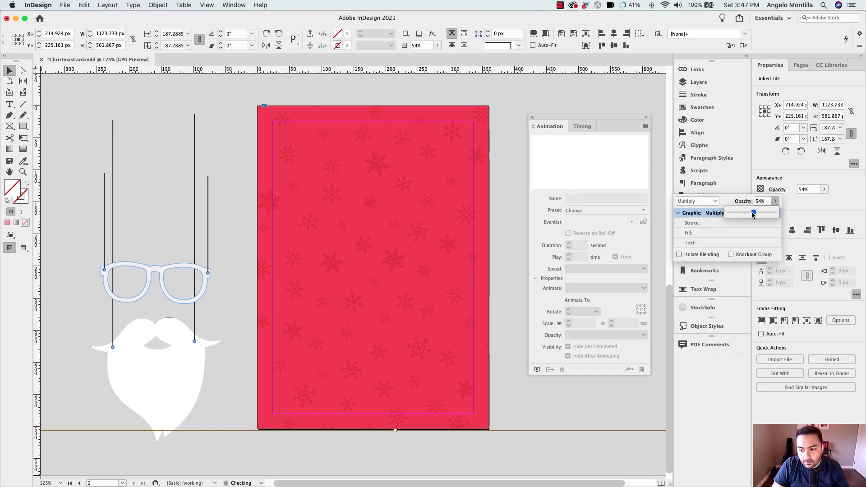
{"action": "left_click_drag", "start_coordinate": [753, 215], "coordinate": [750, 215]}
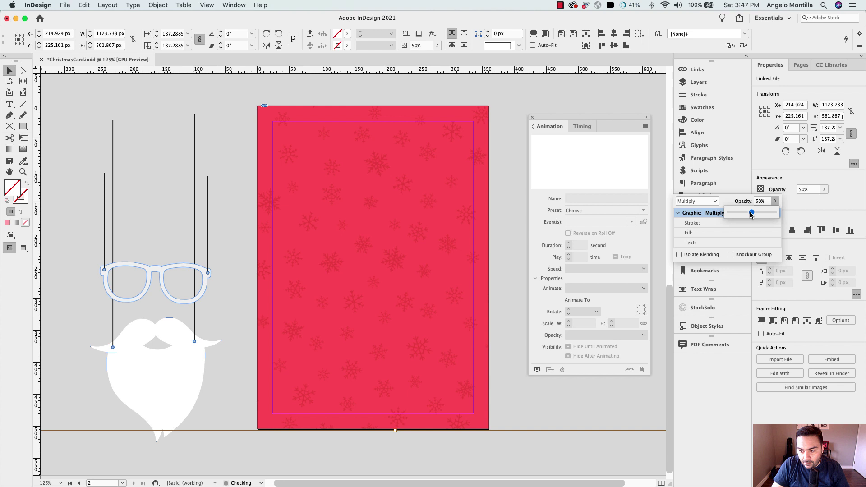
{"action": "left_click", "coordinate": [497, 163]}
{"action": "left_click", "coordinate": [437, 81]}
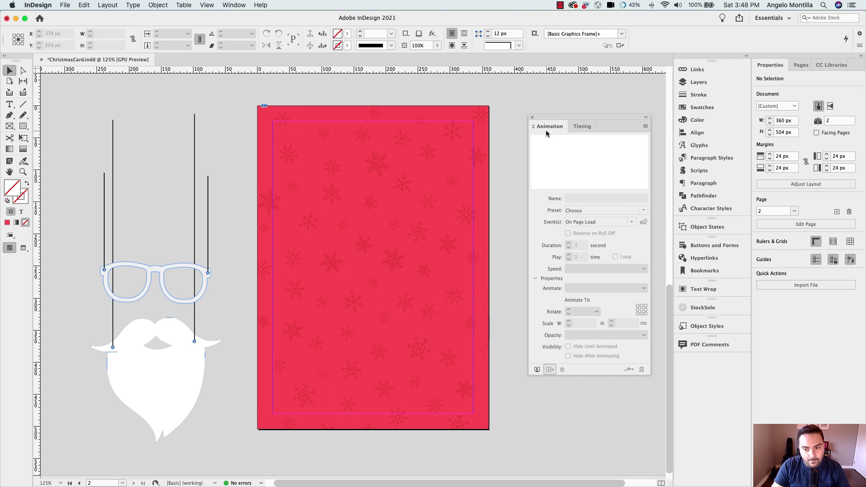
{"action": "scroll", "coordinate": [451, 181], "scroll_direction": "up", "scroll_amount": 3}
{"action": "scroll", "coordinate": [451, 181], "scroll_direction": "right", "scroll_amount": 2}
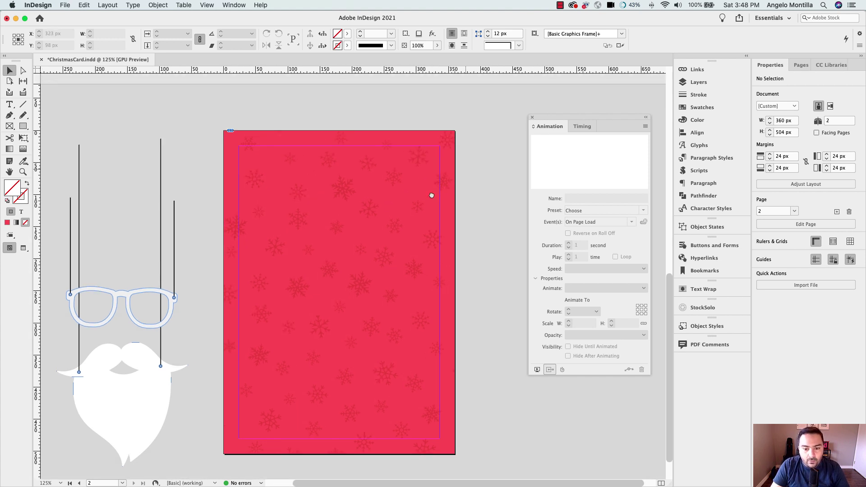
{"action": "scroll", "coordinate": [442, 177], "scroll_direction": "up", "scroll_amount": 2}
{"action": "scroll", "coordinate": [442, 207], "scroll_direction": "down", "scroll_amount": 5}
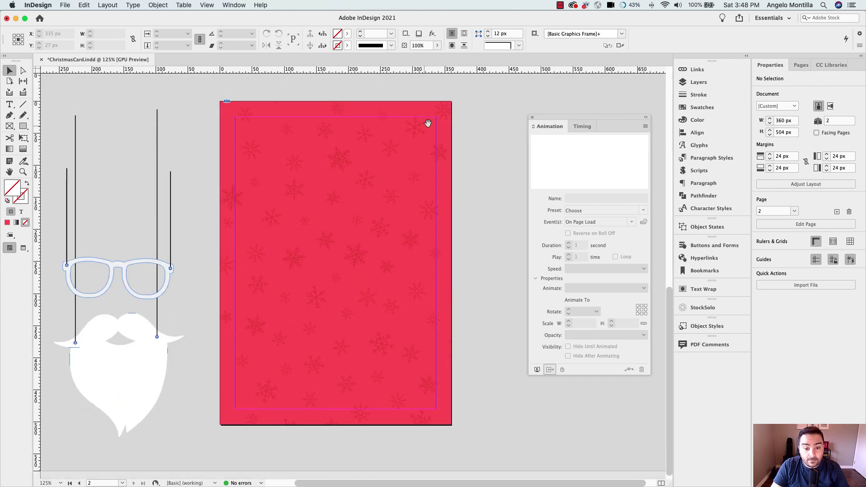
{"action": "scroll", "coordinate": [428, 123], "scroll_direction": "left", "scroll_amount": 2}
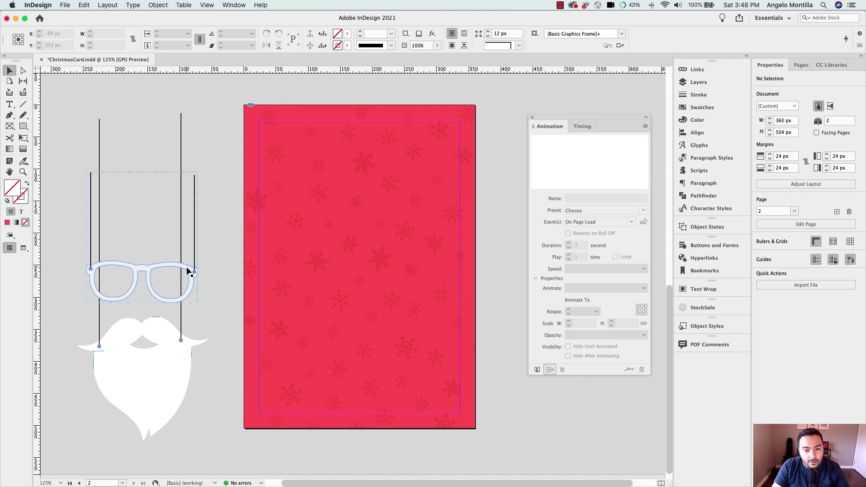
{"action": "scroll", "coordinate": [501, 190], "scroll_direction": "right", "scroll_amount": 2}
{"action": "scroll", "coordinate": [501, 190], "scroll_direction": "up", "scroll_amount": 1}
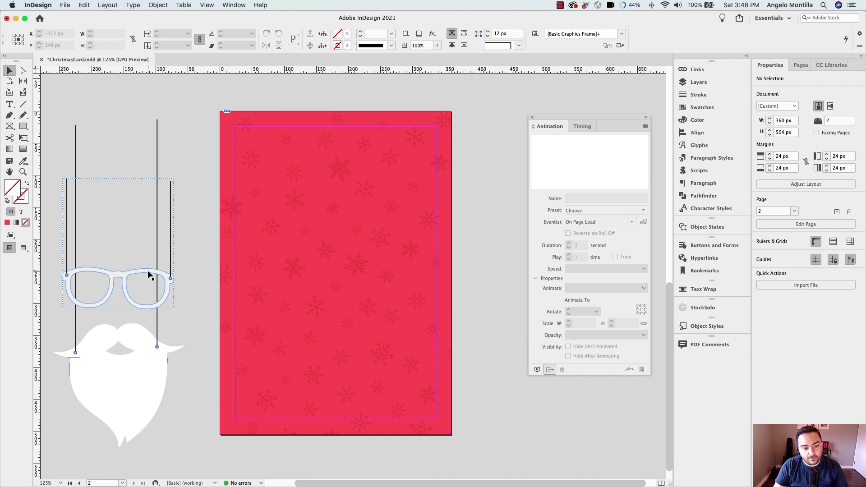
Step: Select the snowflake background frame on page 2 and inspect the snow.png entries among the document's linked files
{"action": "left_click", "coordinate": [334, 270]}
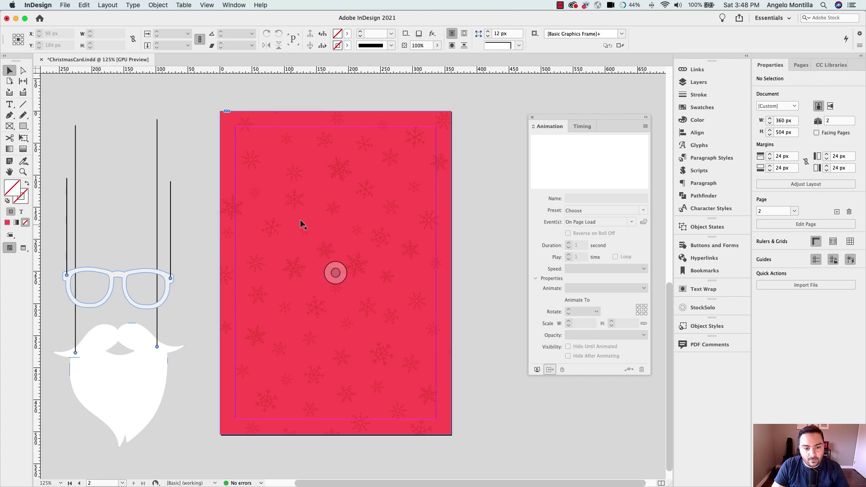
{"action": "left_click", "coordinate": [697, 71]}
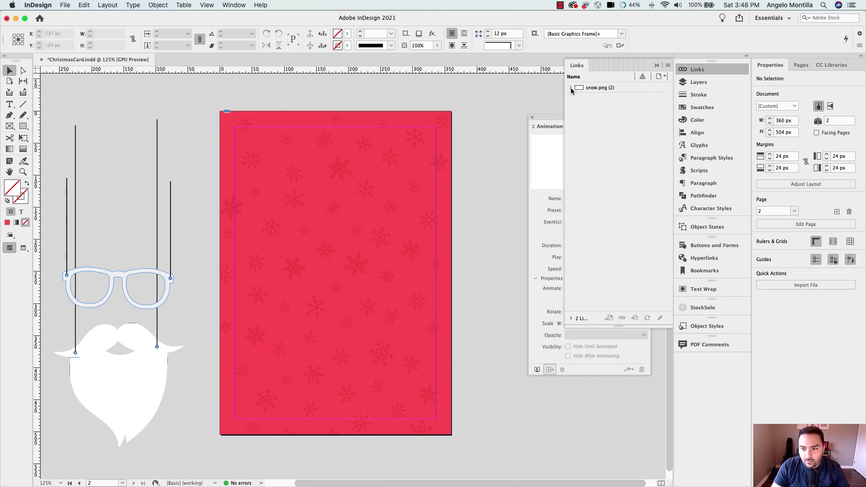
{"action": "left_click", "coordinate": [482, 121]}
{"action": "left_click", "coordinate": [335, 271]}
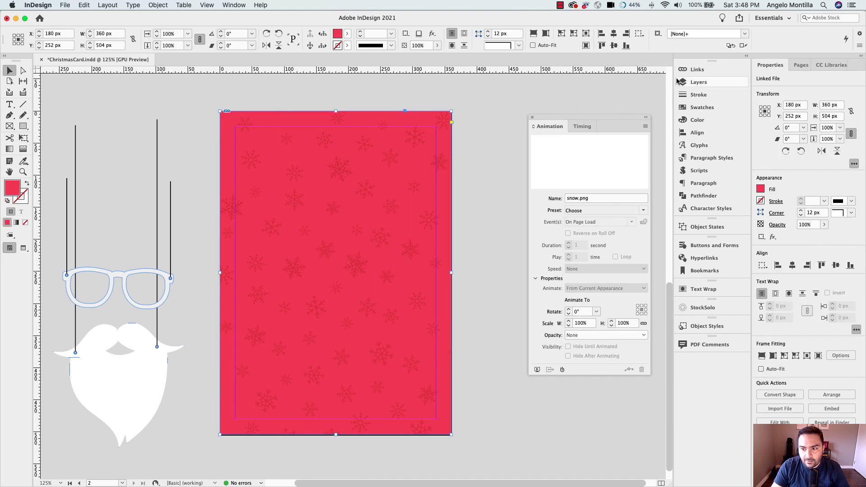
{"action": "left_click", "coordinate": [691, 71]}
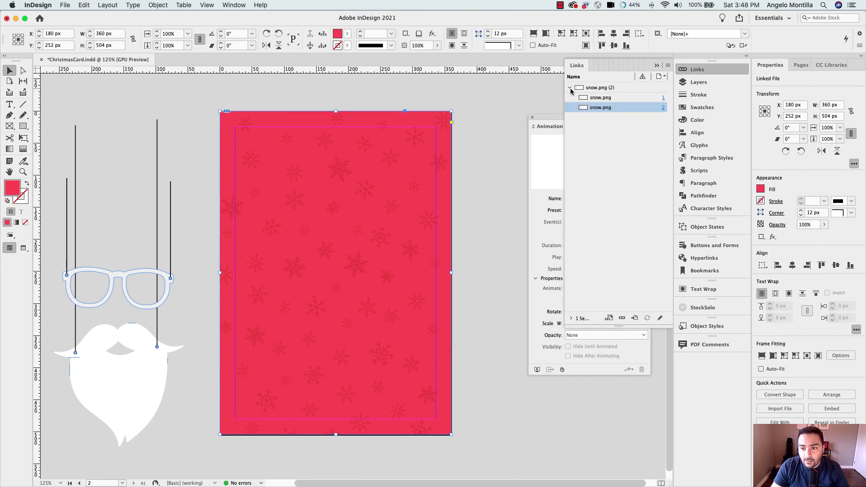
{"action": "left_click", "coordinate": [570, 87]}
Step: Expand Layer 1 and identify its groups and graphic frame by briefly toggling their visibility and locks
{"action": "left_click", "coordinate": [691, 82]}
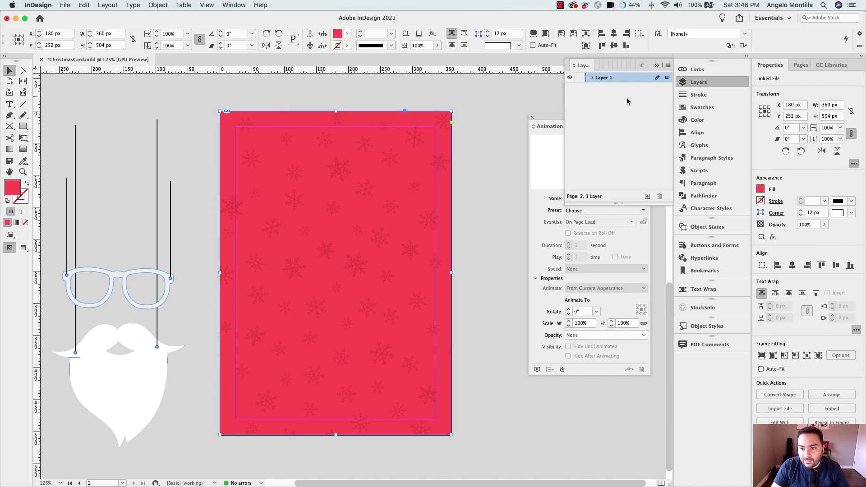
{"action": "left_click", "coordinate": [591, 78]}
{"action": "left_click", "coordinate": [580, 117]}
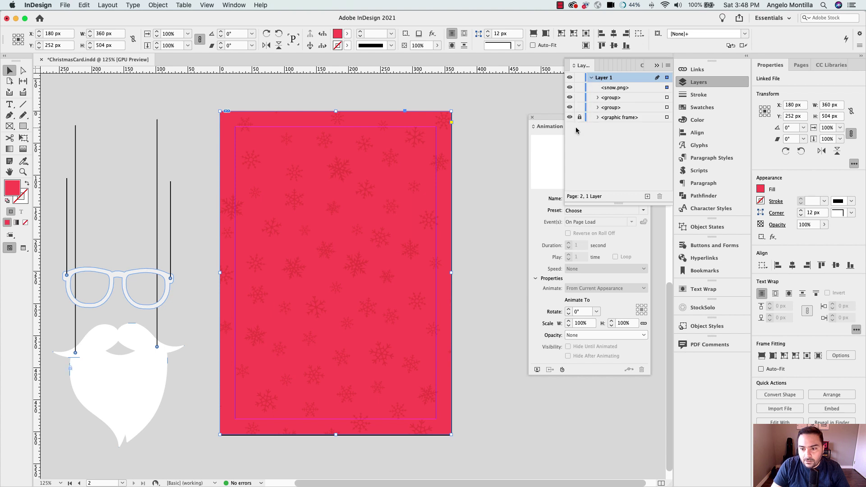
{"action": "left_click", "coordinate": [580, 107]}
{"action": "left_click", "coordinate": [570, 97]}
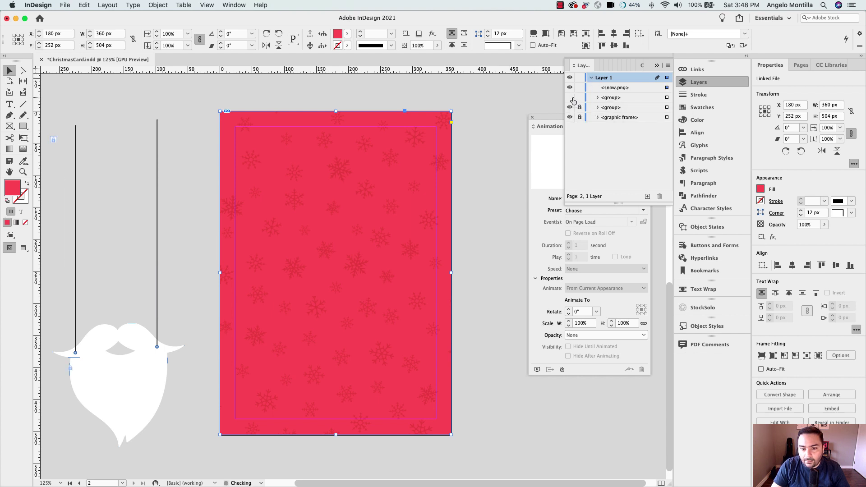
{"action": "left_click", "coordinate": [570, 98]}
{"action": "left_click", "coordinate": [580, 108]}
{"action": "left_click", "coordinate": [570, 117]}
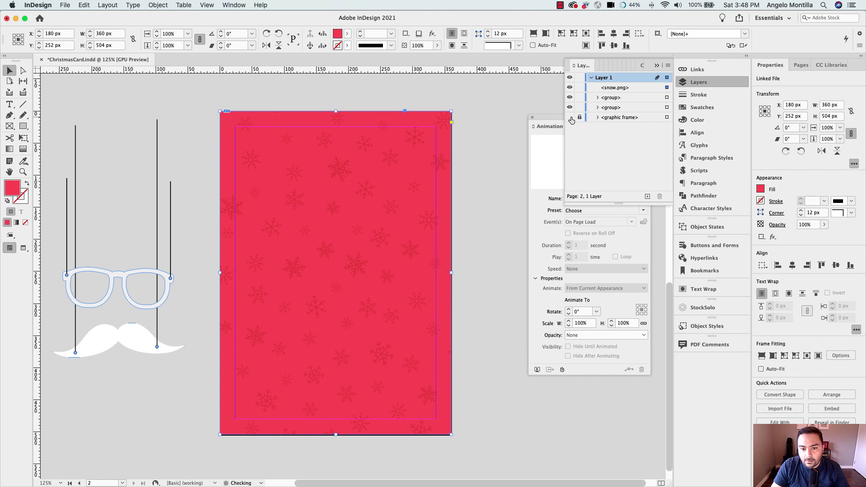
{"action": "left_click", "coordinate": [570, 117]}
{"action": "left_click", "coordinate": [580, 117]}
Step: Lock the snow.png background object on Layer 1 and test that it cannot be selected on the page
{"action": "left_click", "coordinate": [570, 88]}
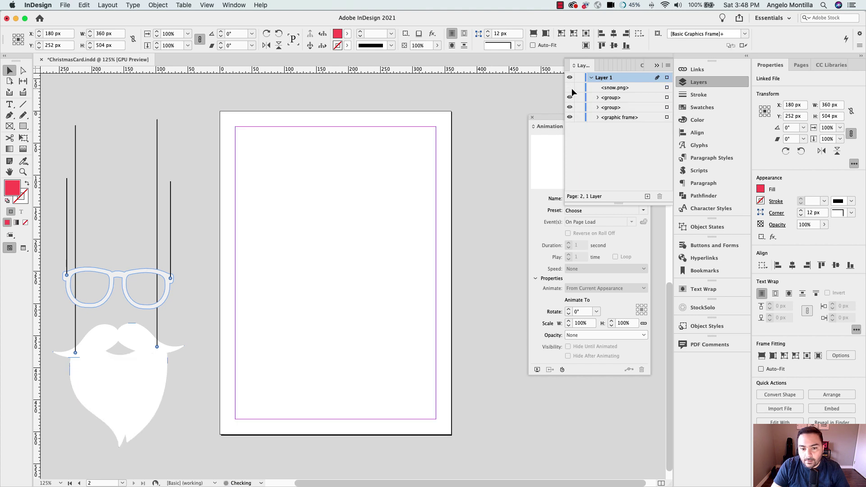
{"action": "left_click", "coordinate": [570, 88]}
{"action": "left_click", "coordinate": [580, 87]}
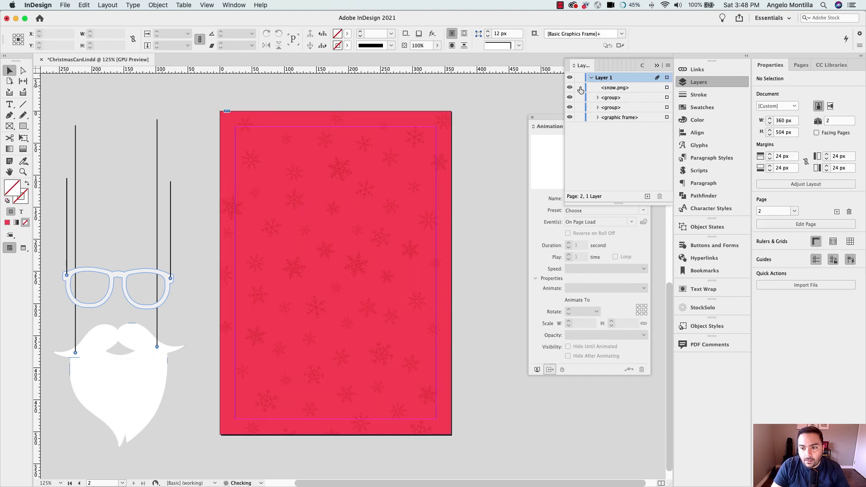
{"action": "left_click", "coordinate": [375, 113]}
{"action": "left_click_drag", "start_coordinate": [290, 145], "coordinate": [399, 200]}
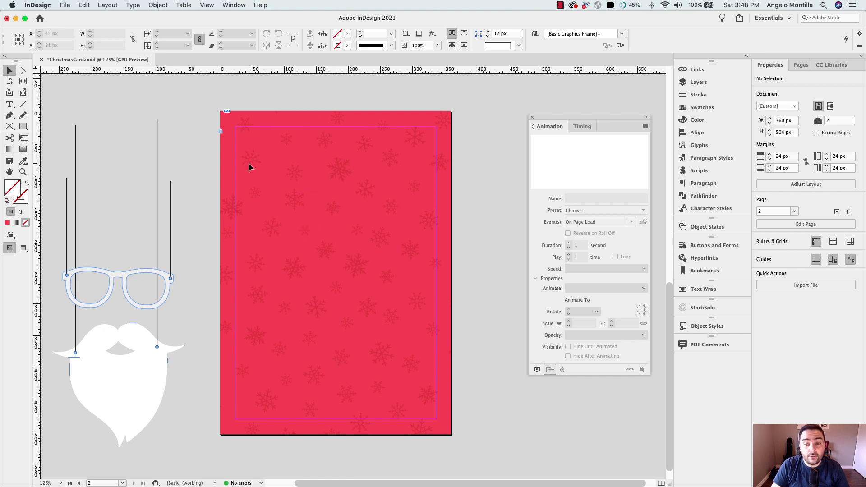
{"action": "left_click_drag", "start_coordinate": [292, 166], "coordinate": [399, 184]}
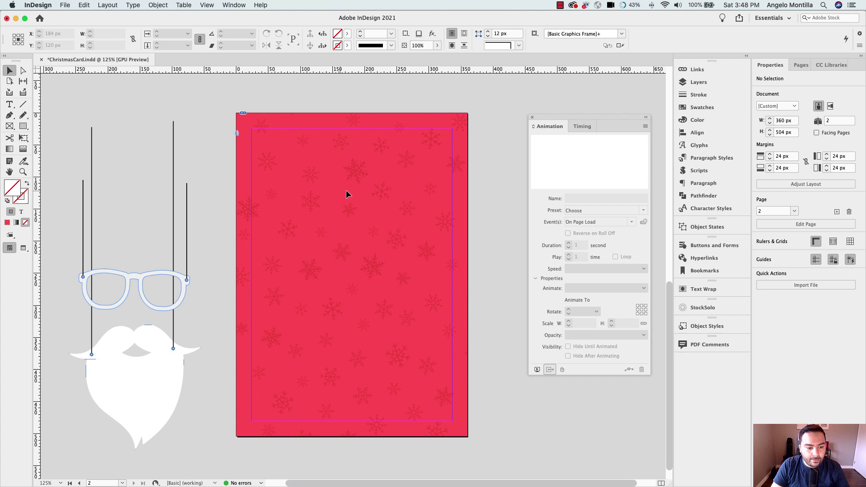
Step: Move the moustache group with its strings onto page 2, centred at X 180 px and Y 35.403 px
{"action": "left_click", "coordinate": [159, 286]}
{"action": "left_click_drag", "start_coordinate": [149, 339], "coordinate": [371, 251]}
{"action": "scroll", "coordinate": [397, 215], "scroll_direction": "up", "scroll_amount": 1}
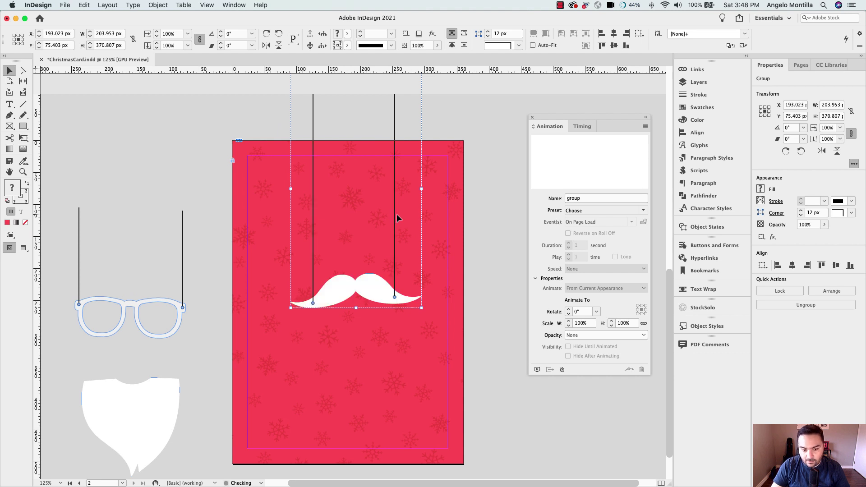
{"action": "left_click_drag", "start_coordinate": [374, 293], "coordinate": [368, 273]}
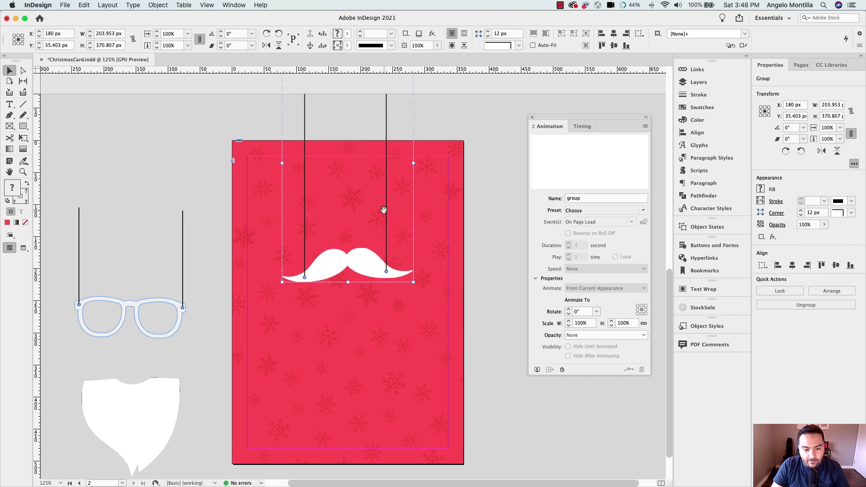
Step: Compare the moustache placement with the finished card on page 1 and raise the group to Y 14.403 px
{"action": "left_click_drag", "start_coordinate": [384, 210], "coordinate": [391, 338]}
{"action": "left_click_drag", "start_coordinate": [390, 135], "coordinate": [409, 419]}
{"action": "left_click_drag", "start_coordinate": [412, 230], "coordinate": [419, 125]}
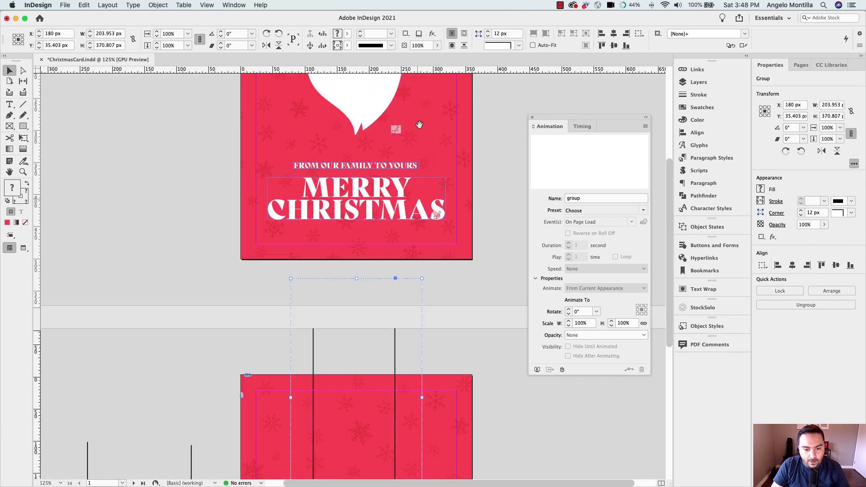
{"action": "scroll", "coordinate": [406, 203], "scroll_direction": "down", "scroll_amount": 5}
{"action": "left_click_drag", "start_coordinate": [375, 319], "coordinate": [415, 307]}
{"action": "scroll", "coordinate": [375, 300], "scroll_direction": "left", "scroll_amount": 3}
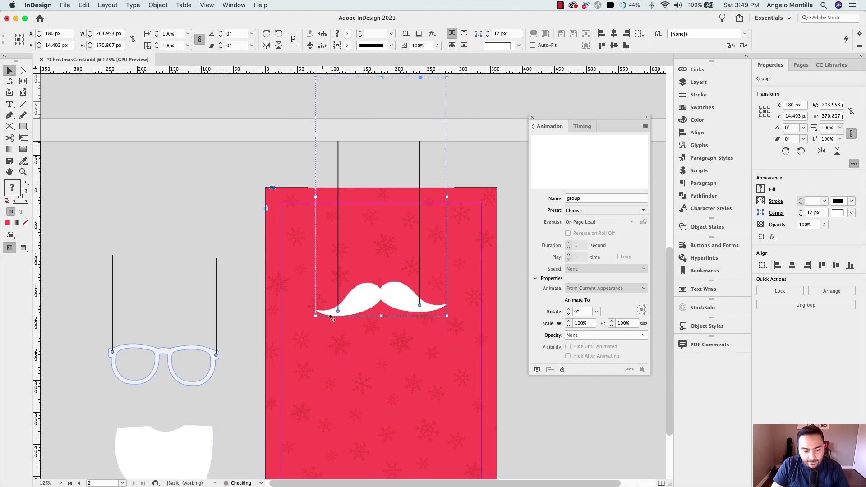
{"action": "left_click", "coordinate": [234, 287]}
{"action": "scroll", "coordinate": [218, 239], "scroll_direction": "down", "scroll_amount": 3}
{"action": "scroll", "coordinate": [218, 240], "scroll_direction": "right", "scroll_amount": 1}
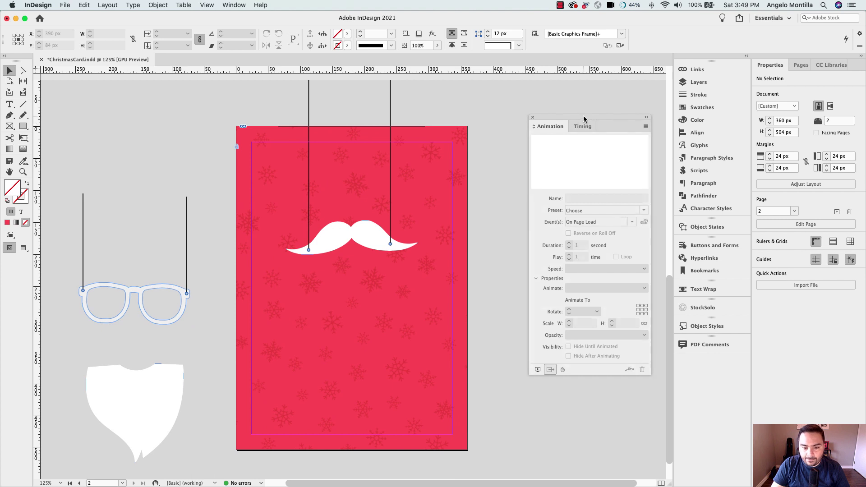
Step: Place the beard frame beneath the moustache on page 2, at X 180 px and Y 266 px
{"action": "left_click_drag", "start_coordinate": [584, 118], "coordinate": [590, 112]}
{"action": "left_click_drag", "start_coordinate": [153, 397], "coordinate": [374, 281]}
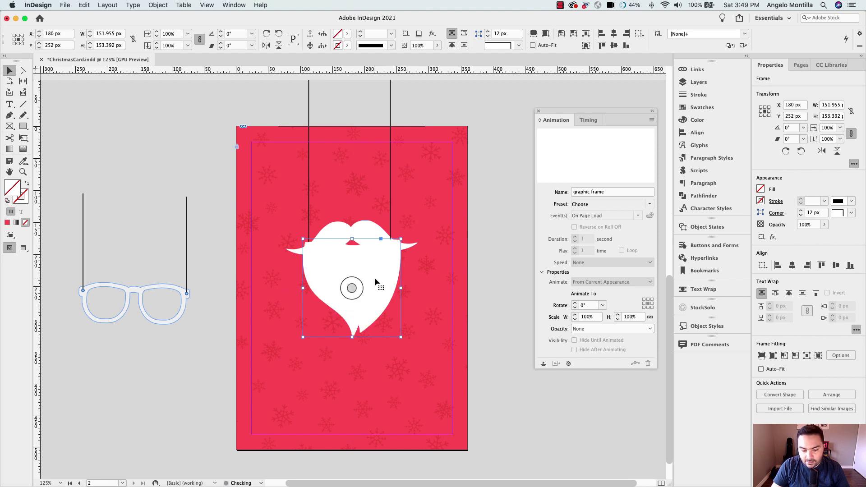
{"action": "key", "text": "Down"}
{"action": "key", "text": "Down"}
{"action": "key", "text": "shift+Down"}
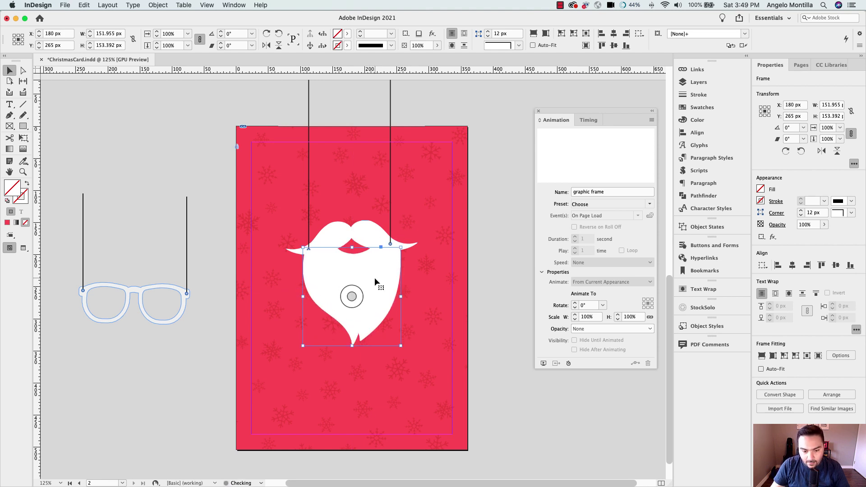
{"action": "key", "text": "Down"}
{"action": "key", "text": "Down"}
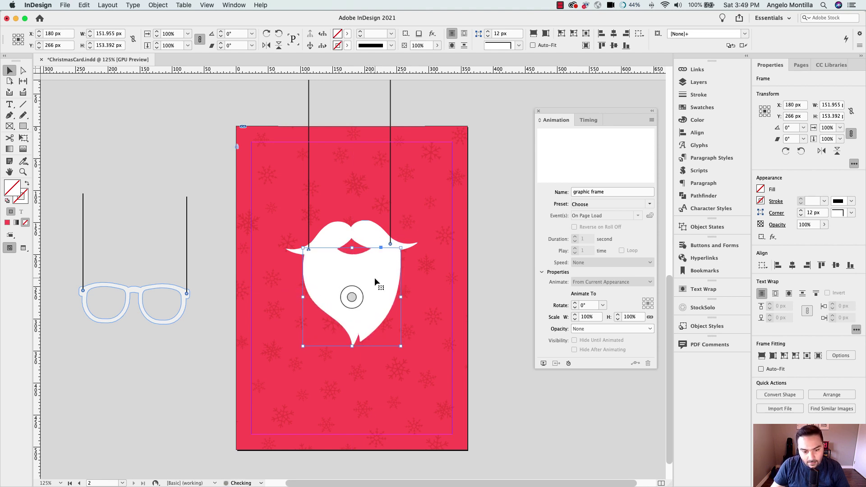
{"action": "left_click", "coordinate": [365, 233]}
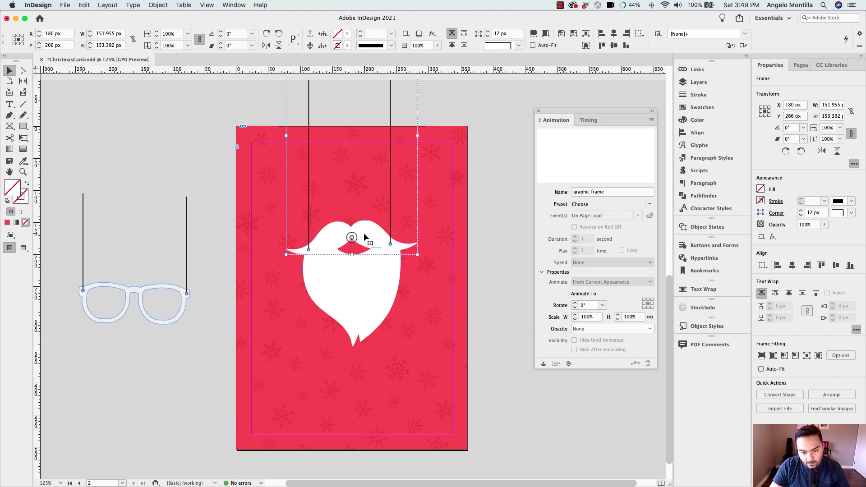
{"action": "left_click", "coordinate": [462, 243]}
Step: Move the glasses group onto page 2 above the moustache, at about X 186 px and Y 24 px
{"action": "scroll", "coordinate": [188, 290], "scroll_direction": "up", "scroll_amount": 5}
{"action": "scroll", "coordinate": [188, 290], "scroll_direction": "right", "scroll_amount": 3}
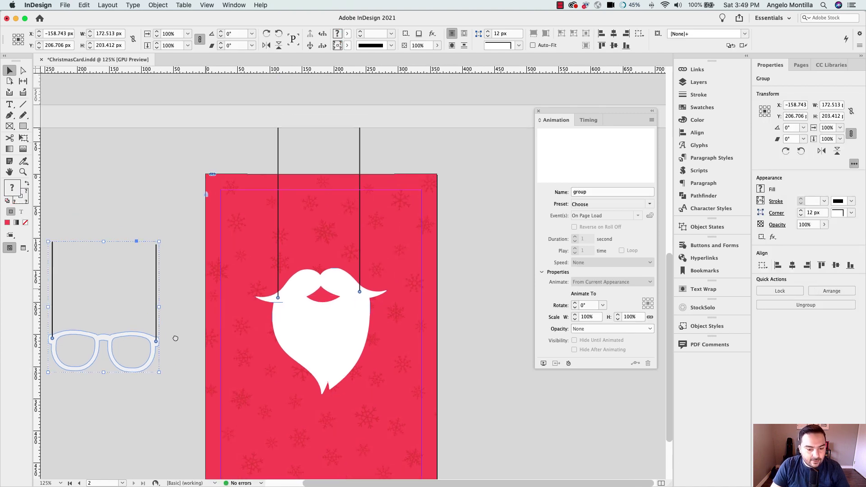
{"action": "left_click", "coordinate": [348, 228]}
{"action": "left_click_drag", "start_coordinate": [347, 227], "coordinate": [354, 218]}
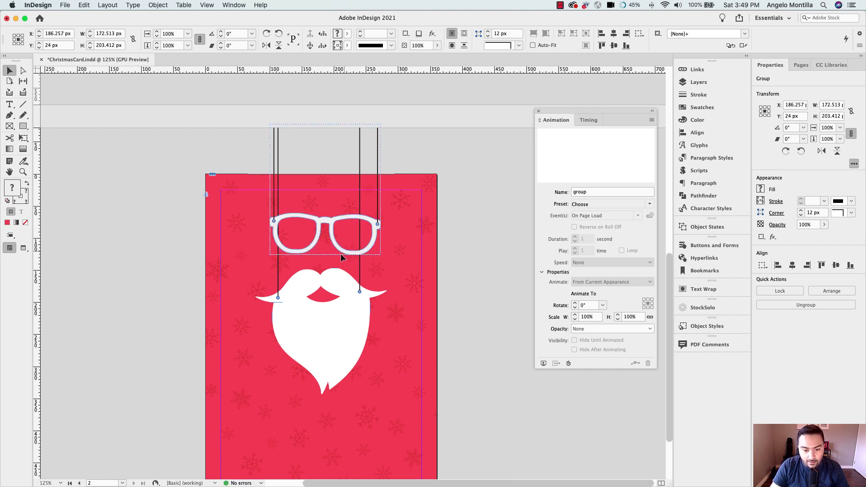
Step: Move the glasses group onto the pasteboard right of page 2 and relocate the Animation panel clear of it
{"action": "left_click_drag", "start_coordinate": [340, 254], "coordinate": [514, 265]}
{"action": "scroll", "coordinate": [420, 266], "scroll_direction": "up", "scroll_amount": 1}
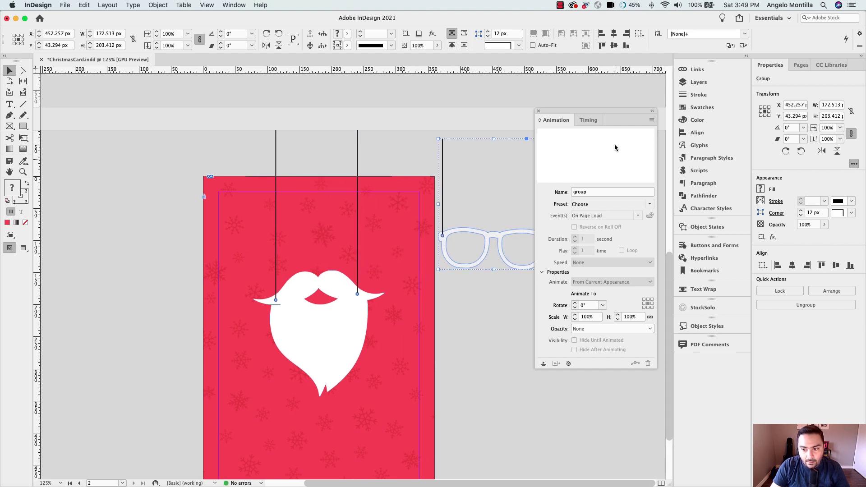
{"action": "left_click_drag", "start_coordinate": [615, 111], "coordinate": [141, 138]}
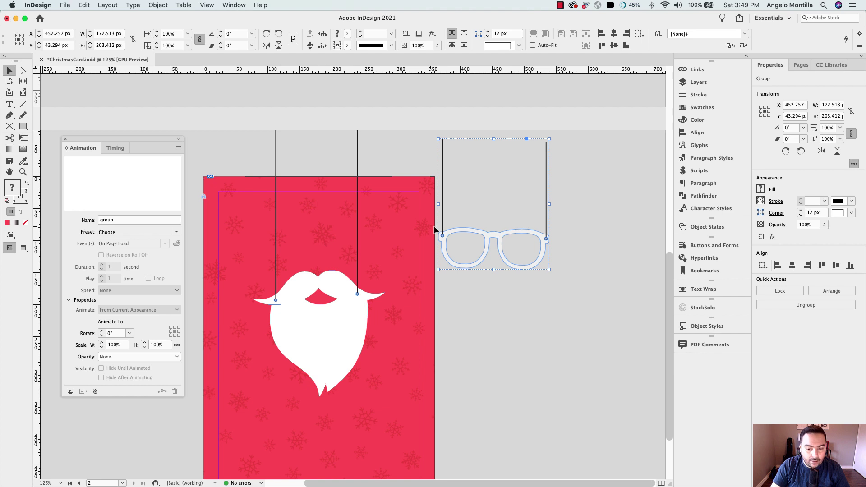
Step: Centre the glasses group above the moustache at Y 35.706 px and shift it horizontally off page 2 to X 450 px
{"action": "left_click_drag", "start_coordinate": [462, 229], "coordinate": [289, 228]}
{"action": "key", "text": "shift+Right"}
{"action": "key", "text": "shift+Right"}
{"action": "key", "text": "shift+Right"}
{"action": "key", "text": "shift+Right"}
{"action": "key", "text": "shift+Right"}
{"action": "key", "text": "shift+Right"}
{"action": "key", "text": "shift+Right"}
{"action": "key", "text": "shift+Right"}
{"action": "key", "text": "shift+Right"}
{"action": "key", "text": "shift+Right"}
{"action": "key", "text": "shift+Right"}
{"action": "key", "text": "shift+Right"}
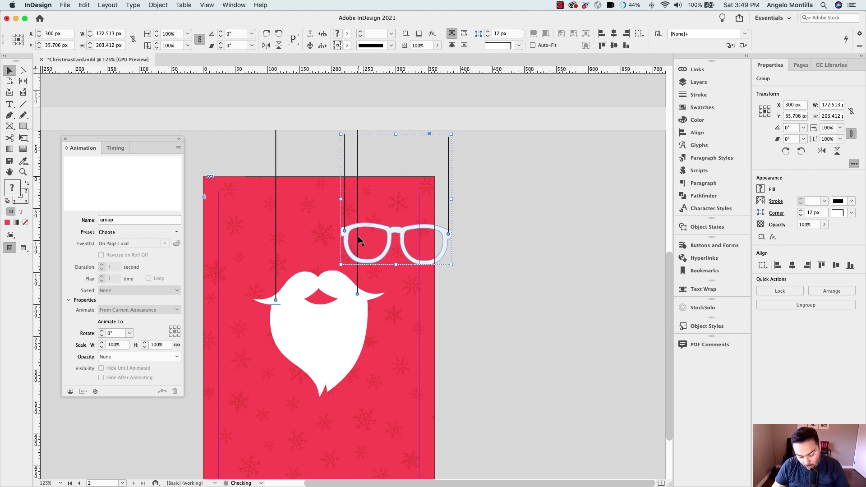
{"action": "key", "text": "shift+Right"}
{"action": "key", "text": "shift+Right"}
{"action": "key", "text": "shift+Right"}
{"action": "key", "text": "shift+Right"}
{"action": "key", "text": "shift+Right"}
{"action": "key", "text": "shift+Right"}
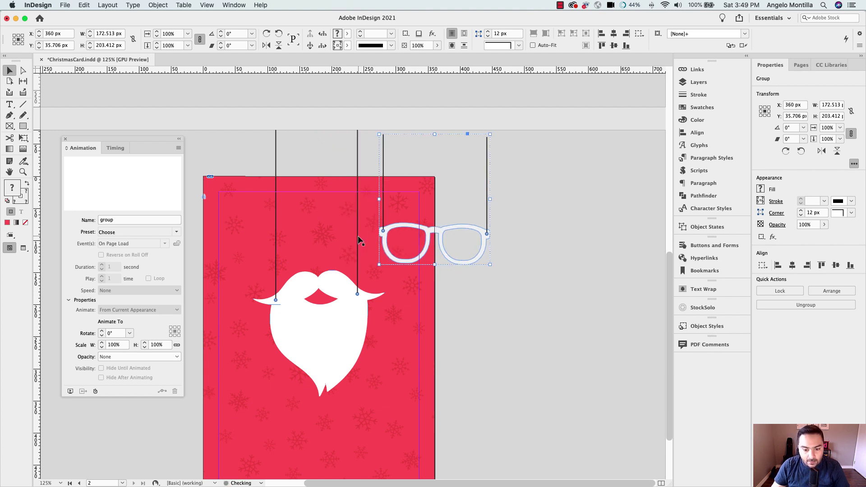
{"action": "key", "text": "shift+Right"}
{"action": "key", "text": "shift+Right"}
{"action": "key", "text": "shift+Right"}
{"action": "key", "text": "shift+Right"}
{"action": "key", "text": "shift+Right"}
{"action": "key", "text": "shift+Right"}
{"action": "key", "text": "shift+Right"}
{"action": "key", "text": "shift+Right"}
{"action": "key", "text": "shift+Right"}
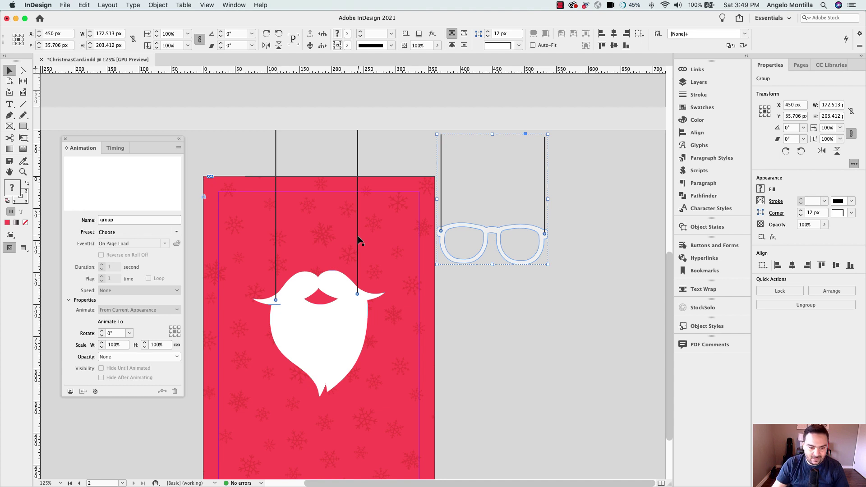
Step: Create a text frame about 266 × 50 px below the beard on page 2 and enter "From our family to yours"
{"action": "scroll", "coordinate": [360, 241], "scroll_direction": "down", "scroll_amount": 5}
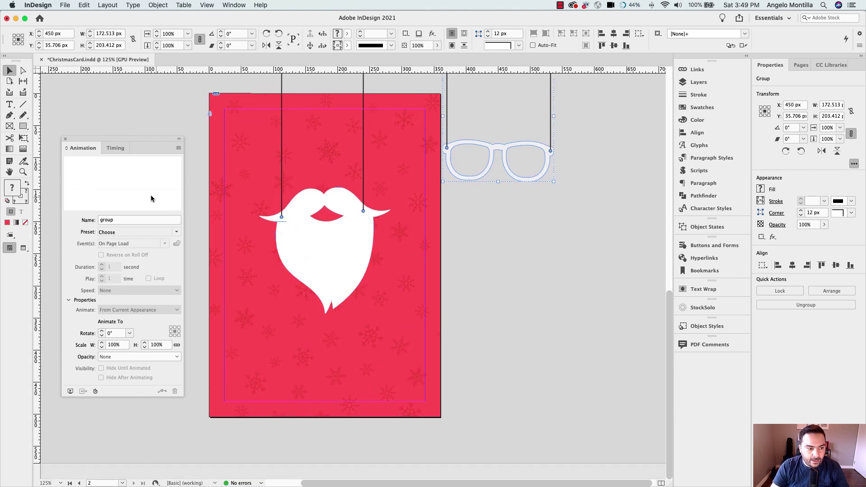
{"action": "left_click", "coordinate": [15, 106]}
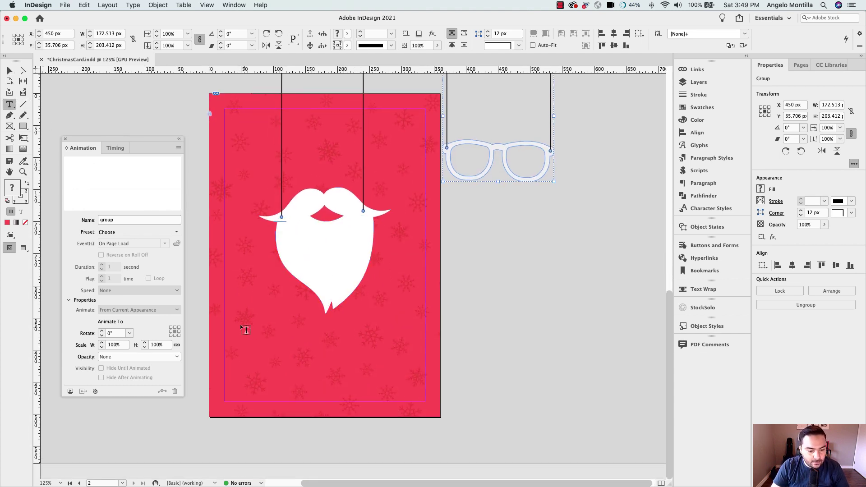
{"action": "left_click_drag", "start_coordinate": [239, 327], "coordinate": [410, 359]}
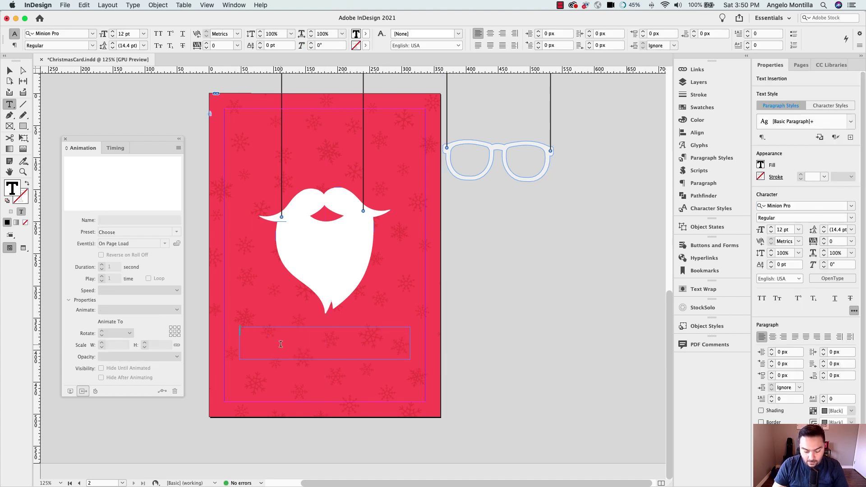
{"action": "scroll", "coordinate": [281, 344], "scroll_direction": "up", "scroll_amount": 10}
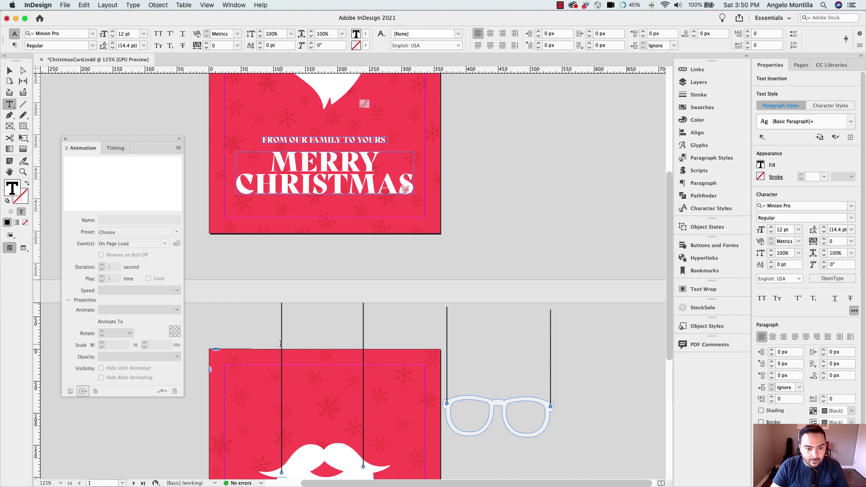
{"action": "scroll", "coordinate": [281, 344], "scroll_direction": "down", "scroll_amount": 10}
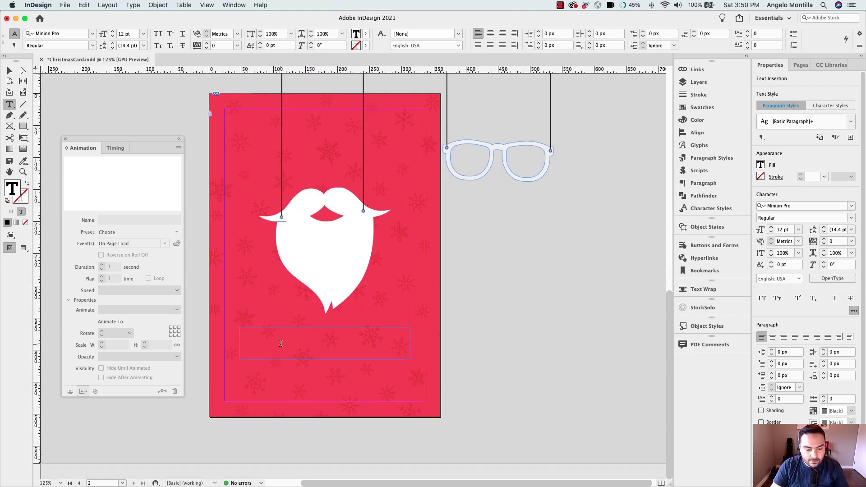
{"action": "type", "text": "From our"}
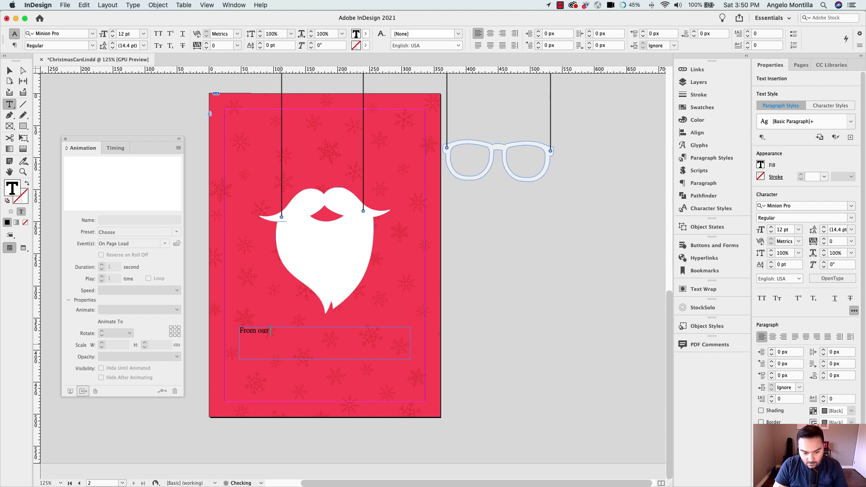
{"action": "type", "text": " family to yours"}
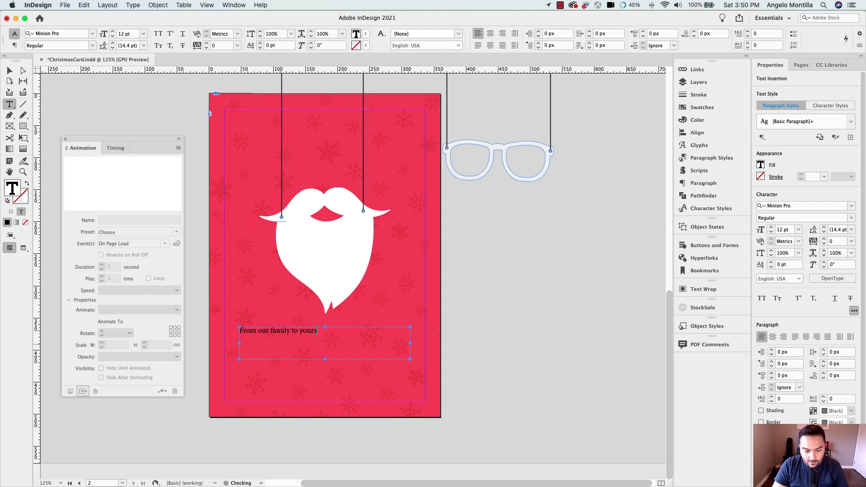
Step: Set the font of the "From our family to yours" line to Bely Display
{"action": "key", "text": "super+a"}
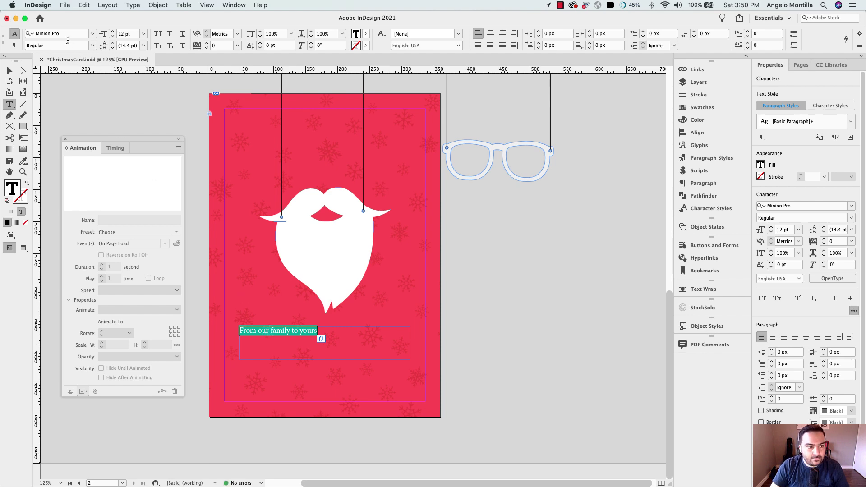
{"action": "left_click", "coordinate": [63, 35]}
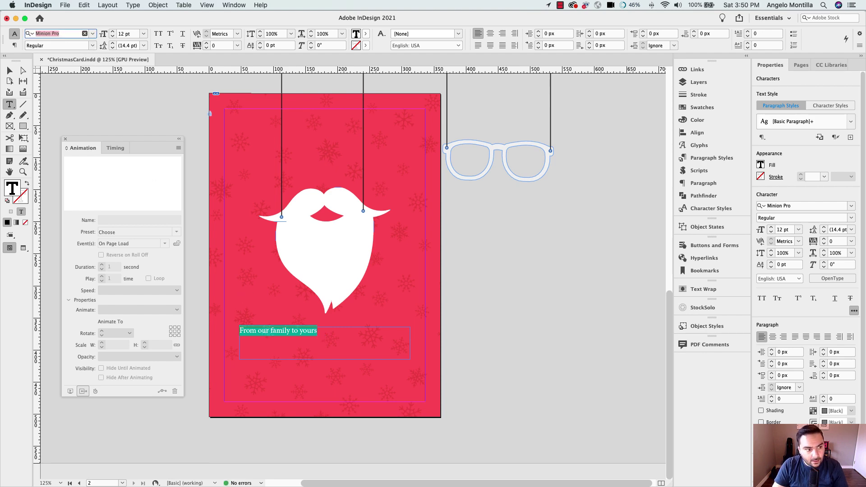
{"action": "type", "text": "Bely"}
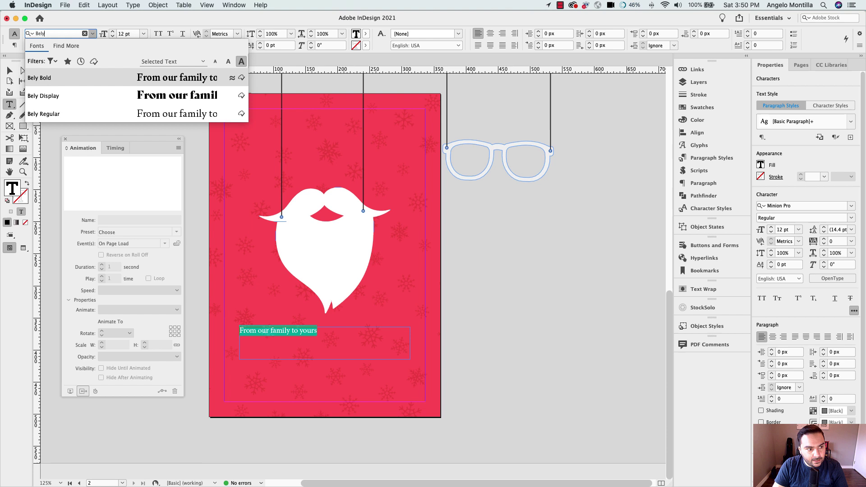
{"action": "left_click", "coordinate": [44, 96]}
{"action": "key", "text": "super+shift+a"}
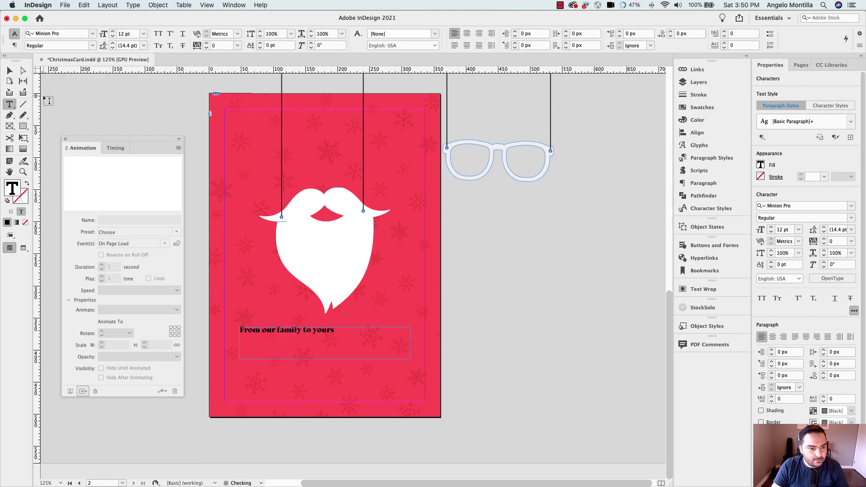
Step: Format the whole "From our family to yours" line as centred all caps at 14 pt with the [Paper] fill
{"action": "left_click_drag", "start_coordinate": [335, 332], "coordinate": [235, 332]}
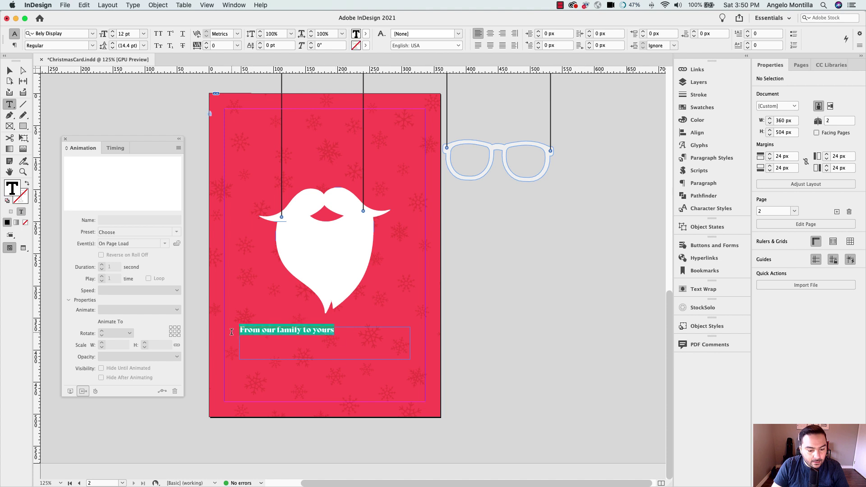
{"action": "key", "text": "super+shift+k"}
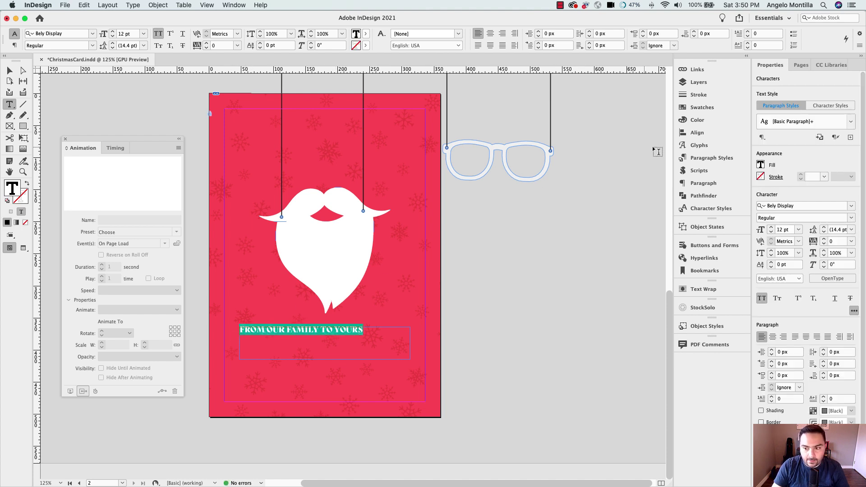
{"action": "key", "text": "super+shift+c"}
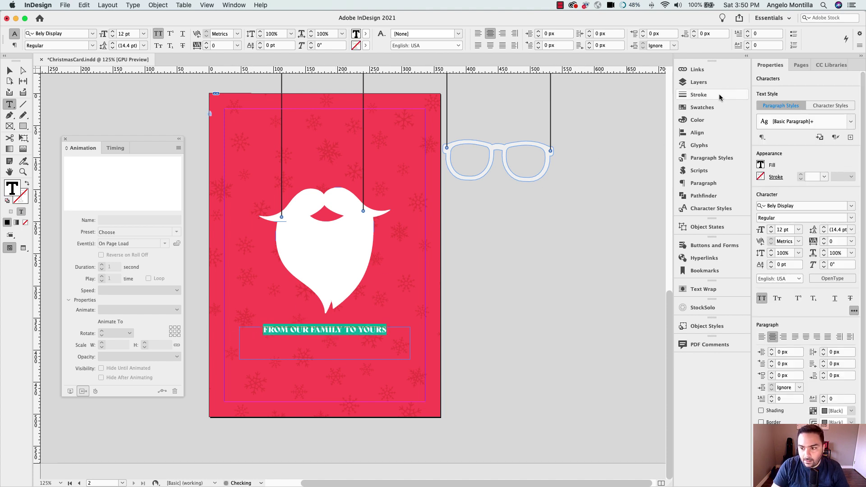
{"action": "left_click", "coordinate": [700, 107]}
{"action": "left_click", "coordinate": [592, 115]}
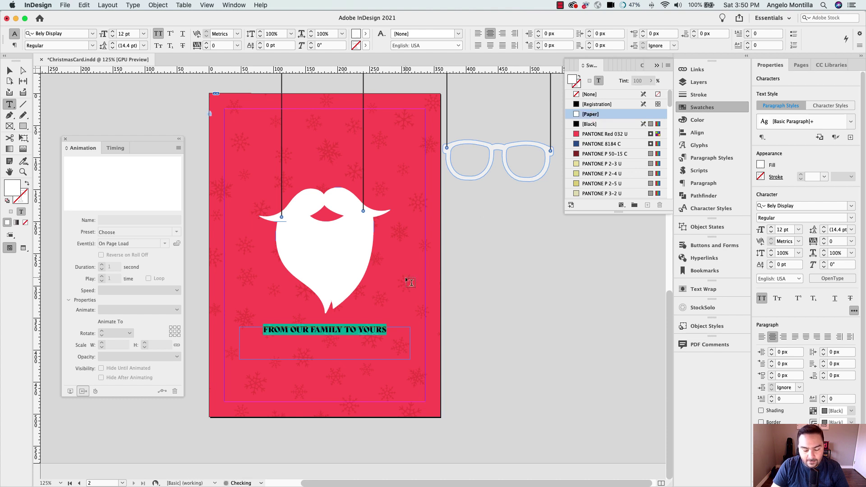
{"action": "key", "text": "super+shift+period"}
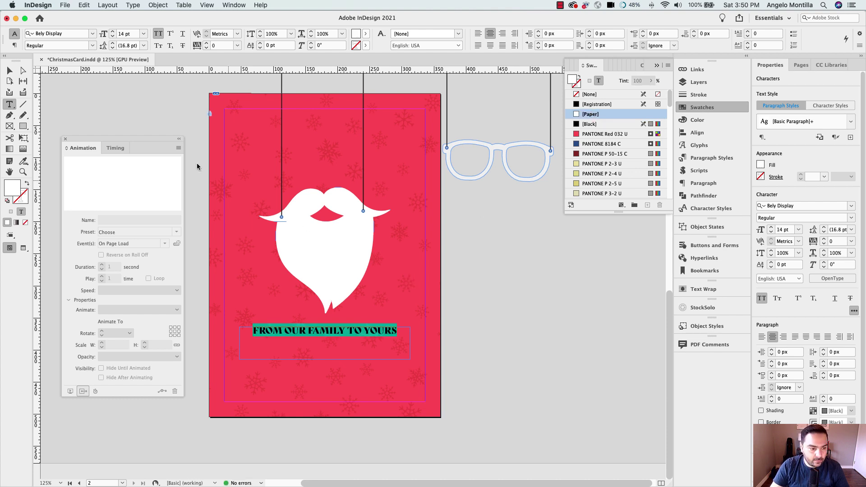
Step: Fit the height of the "From our family to yours" frame to its text
{"action": "left_click", "coordinate": [10, 71]}
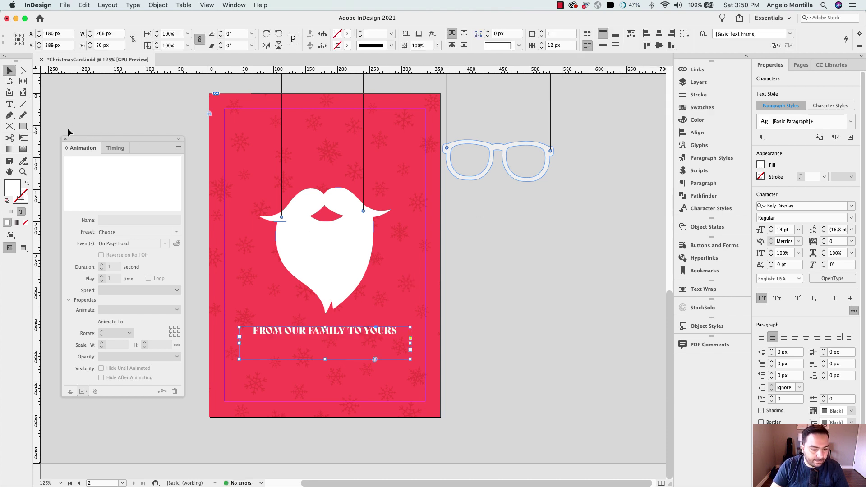
{"action": "double_click", "coordinate": [325, 360]}
{"action": "scroll", "coordinate": [325, 361], "scroll_direction": "left", "scroll_amount": 3}
{"action": "key", "text": "super+equal"}
{"action": "key", "text": "super+equal"}
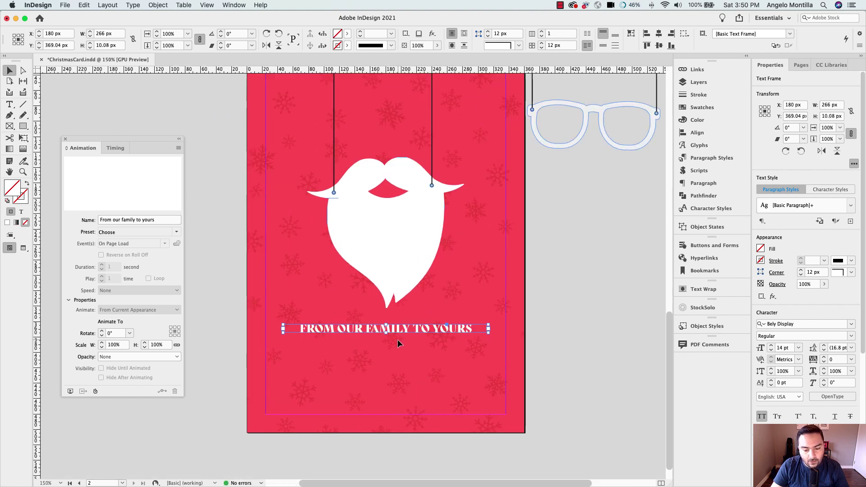
Step: Duplicate the greeting frame directly beneath the original and make the copy 54 px high, at X 180 px and Y 414 px
{"action": "scroll", "coordinate": [397, 340], "scroll_direction": "down", "scroll_amount": 3}
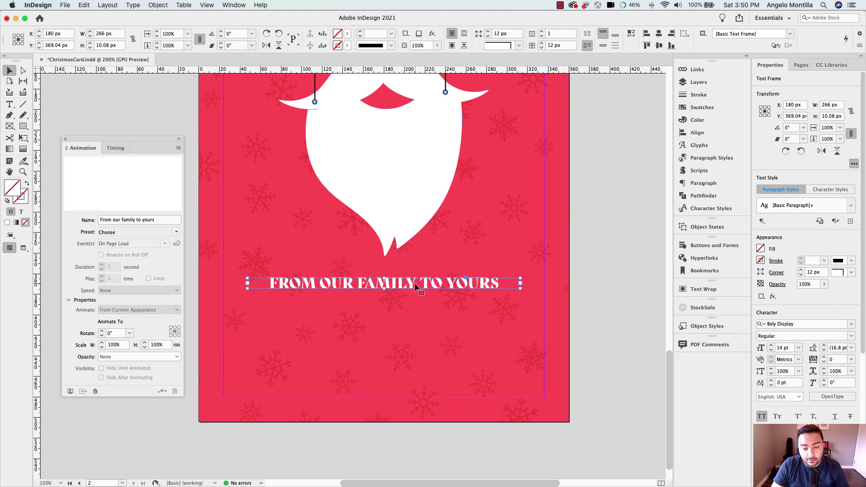
{"action": "scroll", "coordinate": [416, 283], "scroll_direction": "right", "scroll_amount": 1}
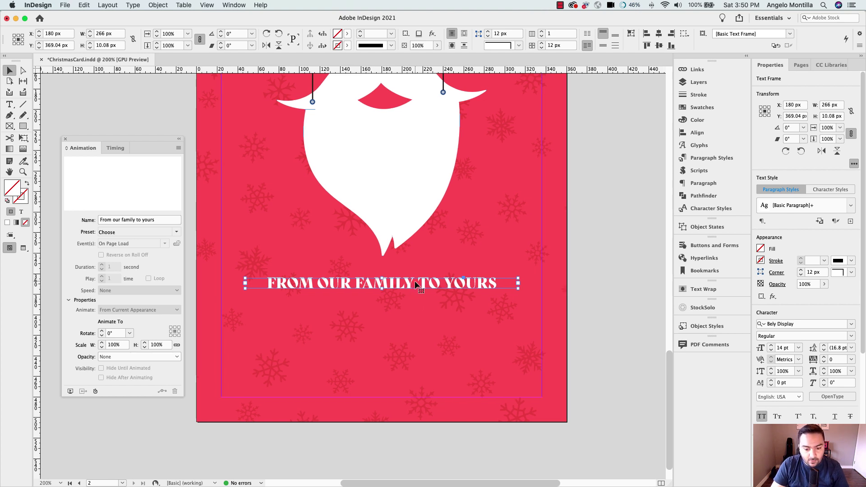
{"action": "left_click_drag", "start_coordinate": [409, 284], "coordinate": [379, 355]}
Step: Replace the text in the duplicated frame with "MERRY CHRISTMAS", one word per line
{"action": "double_click", "coordinate": [379, 355]}
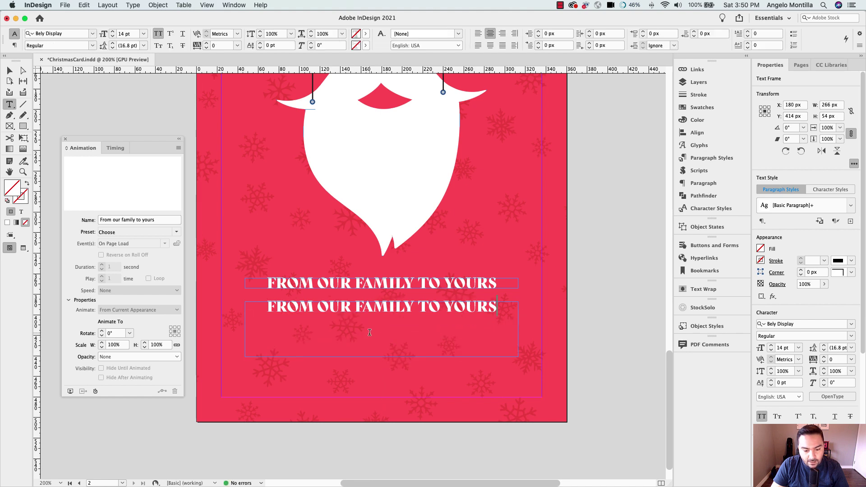
{"action": "key", "text": "ctrl+a"}
{"action": "type", "text": "MERRY"}
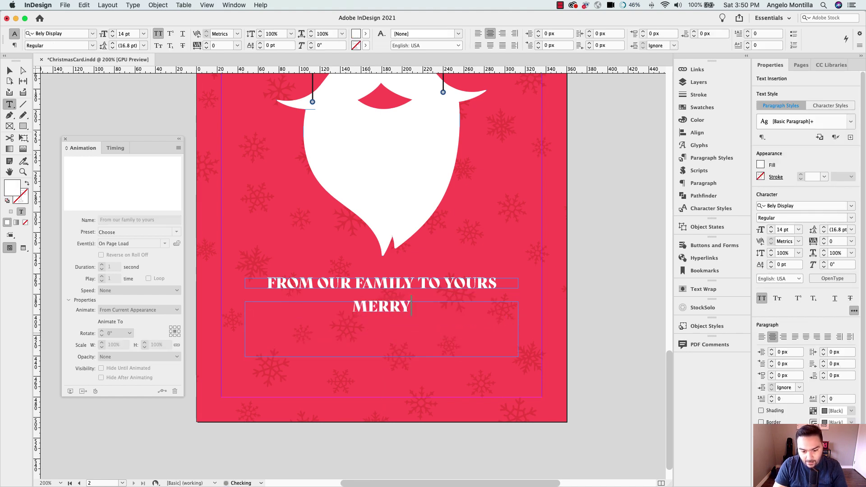
{"action": "scroll", "coordinate": [382, 275], "scroll_direction": "up", "scroll_amount": 10}
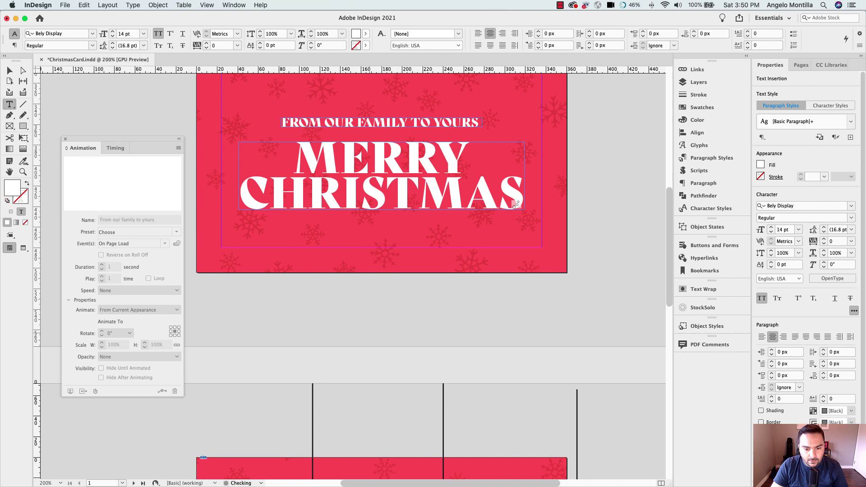
{"action": "scroll", "coordinate": [381, 275], "scroll_direction": "down", "scroll_amount": 10}
{"action": "key", "text": "BackSpace"}
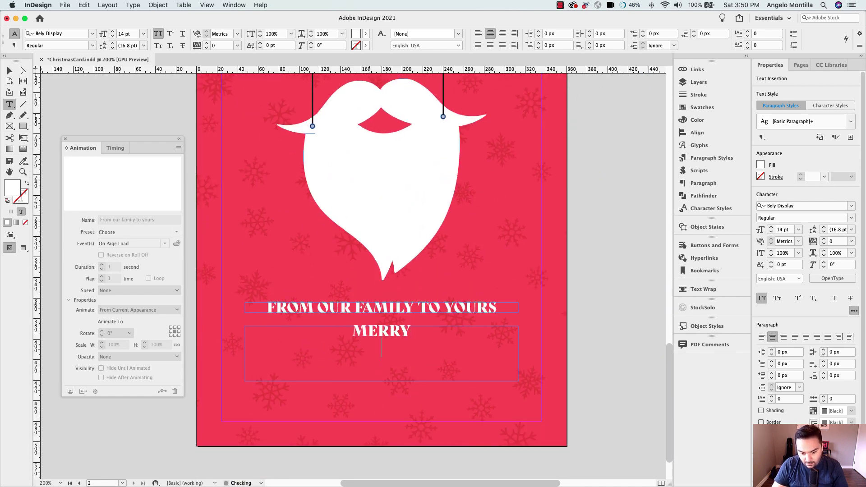
{"action": "type", "text": "CHRISTMAS"}
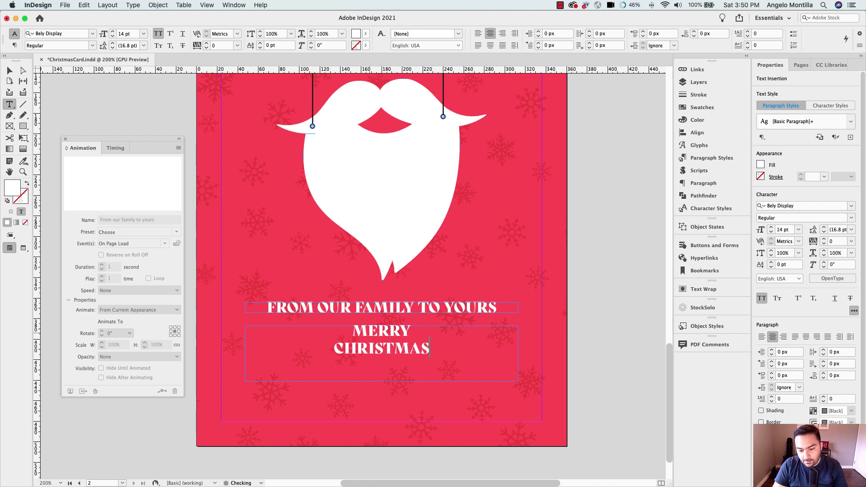
Step: Enlarge the MERRY CHRISTMAS text to 36 pt and set its leading to 26.8 pt
{"action": "key", "text": "super+a"}
{"action": "key", "text": "alt+Up"}
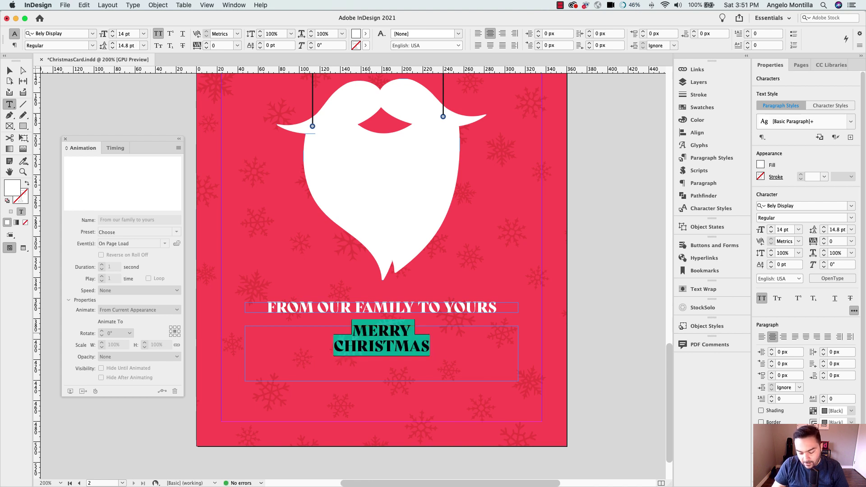
{"action": "key", "text": "super+shift+period"}
{"action": "key", "text": "super+shift+period"}
{"action": "key", "text": "super+shift+period"}
{"action": "key", "text": "super+shift+period"}
{"action": "key", "text": "super+shift+period"}
{"action": "key", "text": "super+shift+period"}
{"action": "key", "text": "super+shift+period"}
{"action": "key", "text": "super+shift+period"}
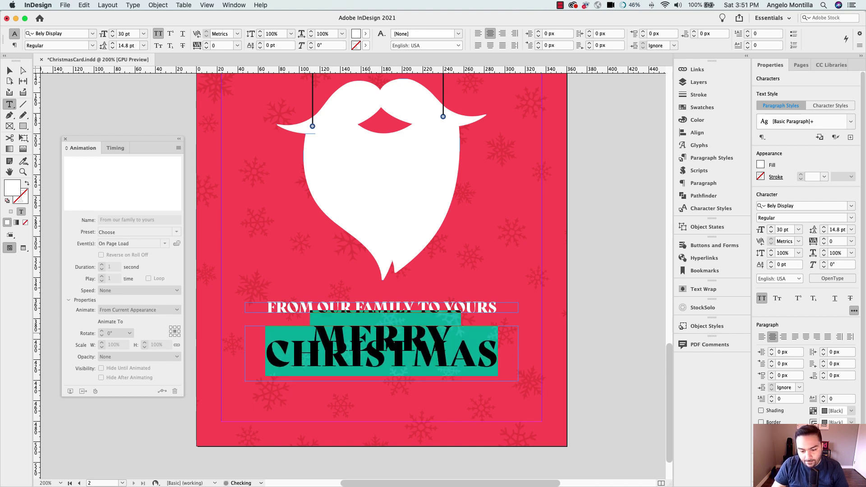
{"action": "key", "text": "super+shift+period"}
{"action": "key", "text": "super+shift+period"}
{"action": "key", "text": "super+shift+period"}
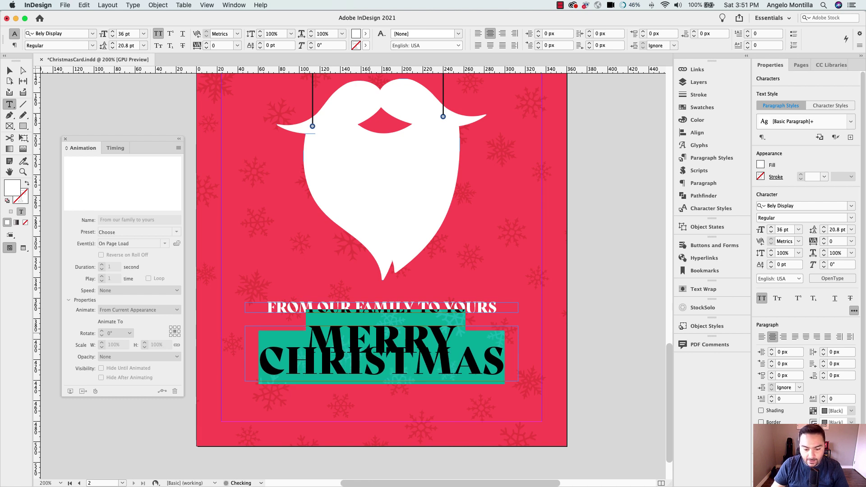
{"action": "key", "text": "alt+Down"}
{"action": "key", "text": "alt+Down"}
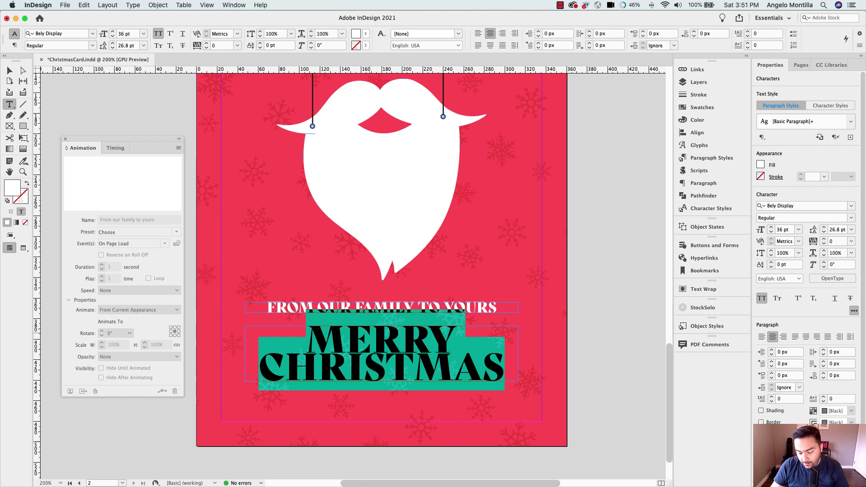
Step: Try tighter leading down to 22.8 pt on the MERRY CHRISTMAS text and return it to 26.8 pt
{"action": "key", "text": "alt+Up"}
{"action": "key", "text": "alt+Up"}
{"action": "key", "text": "alt+Up"}
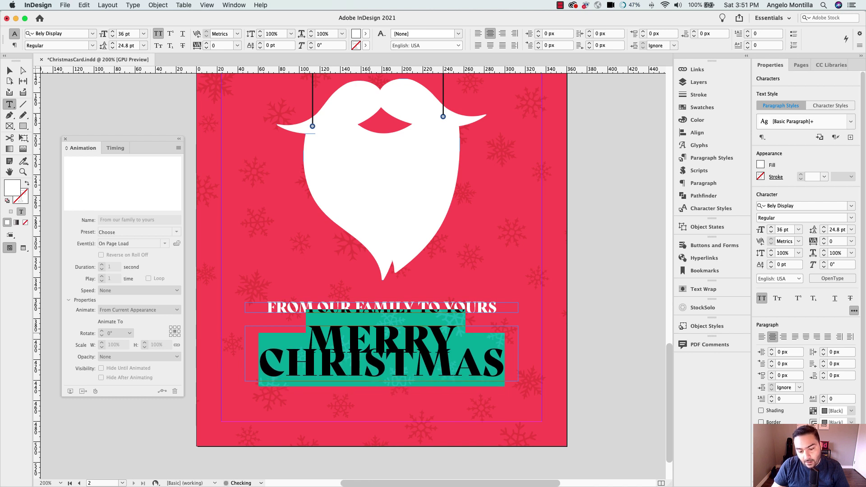
{"action": "key", "text": "alt+Down"}
{"action": "key", "text": "alt+Down"}
{"action": "key", "text": "alt+Down"}
{"action": "key", "text": "alt+Up"}
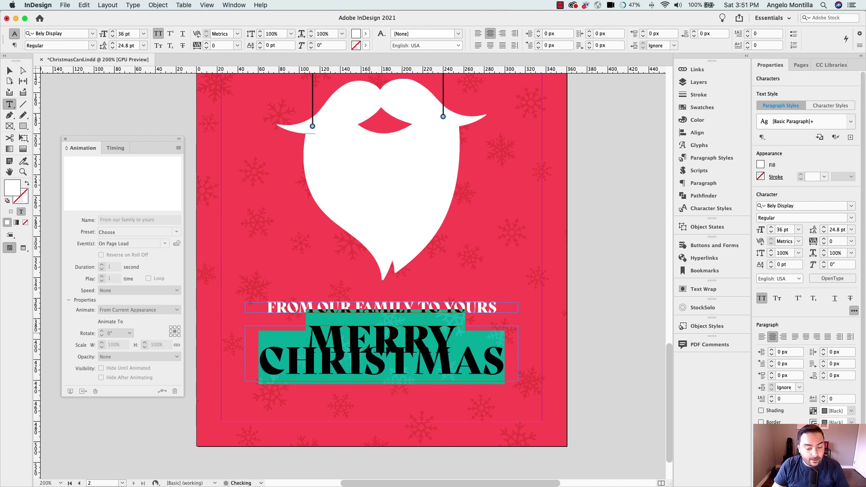
{"action": "key", "text": "alt+Down"}
{"action": "key", "text": "alt+Up"}
{"action": "key", "text": "alt+Up"}
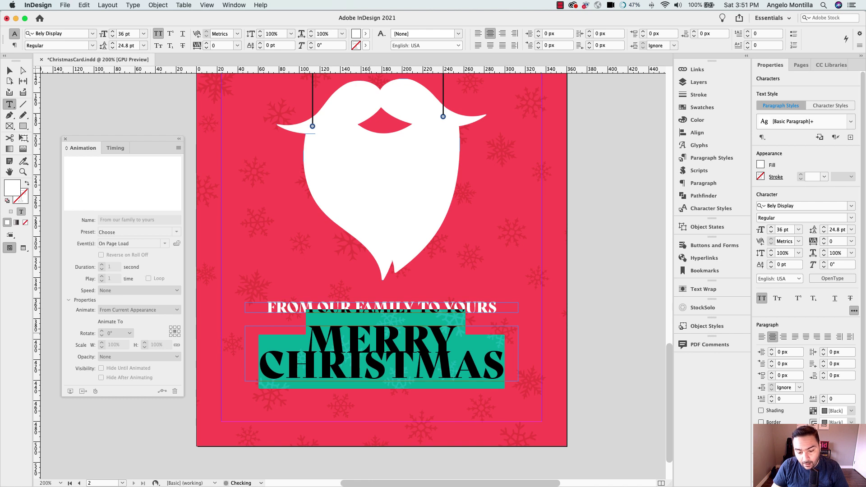
{"action": "key", "text": "alt+Down"}
{"action": "key", "text": "alt+Up"}
{"action": "key", "text": "alt+Down"}
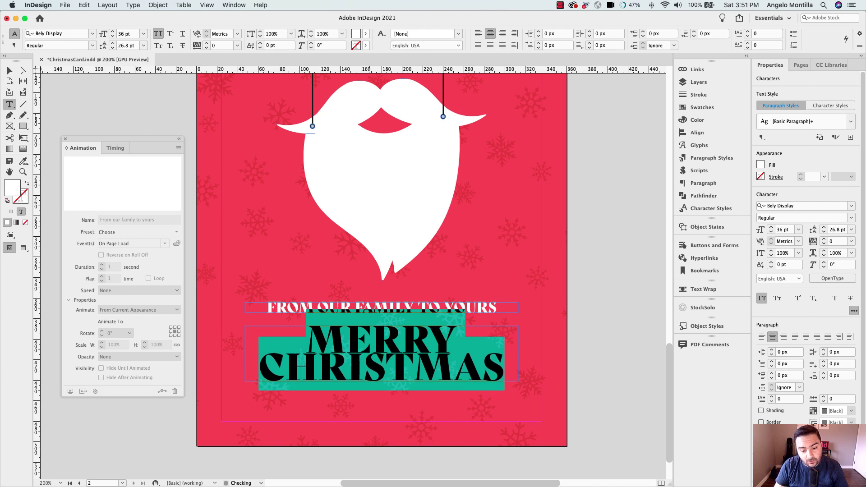
{"action": "key", "text": "alt+Up"}
{"action": "key", "text": "alt+Up"}
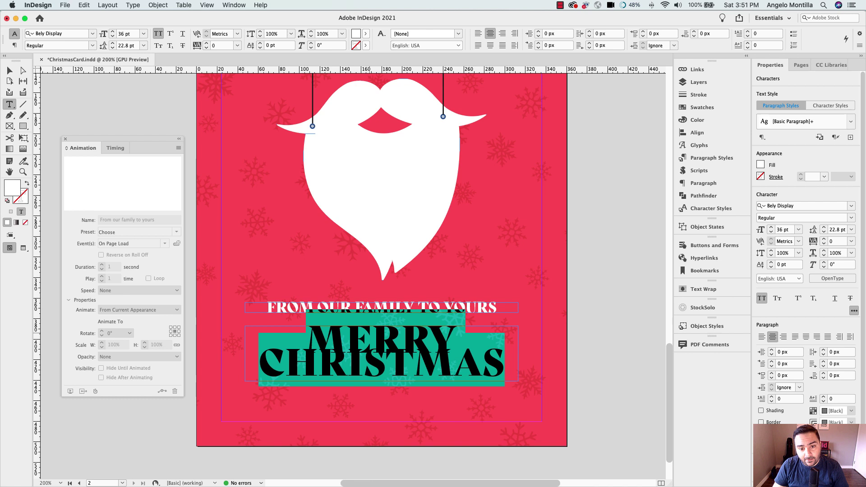
{"action": "key", "text": "alt+Down"}
{"action": "key", "text": "alt+Down"}
{"action": "key", "text": "alt+Down"}
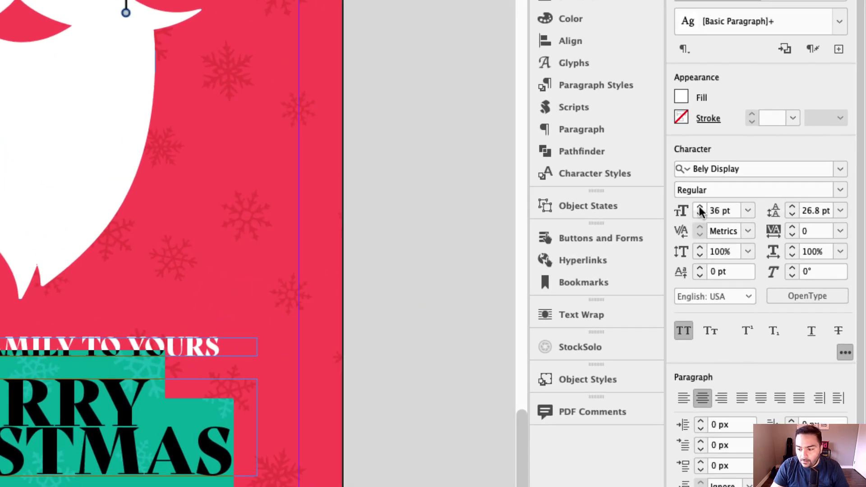
Step: Set the leading of the MERRY CHRISTMAS text to 28 pt
{"action": "left_click", "coordinate": [792, 207]}
{"action": "left_click", "coordinate": [792, 207]}
{"action": "left_click", "coordinate": [792, 207]}
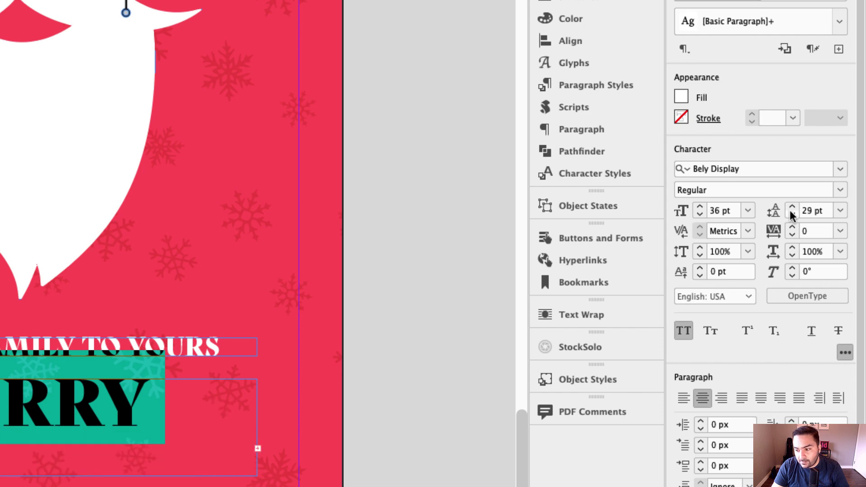
{"action": "left_click", "coordinate": [792, 214]}
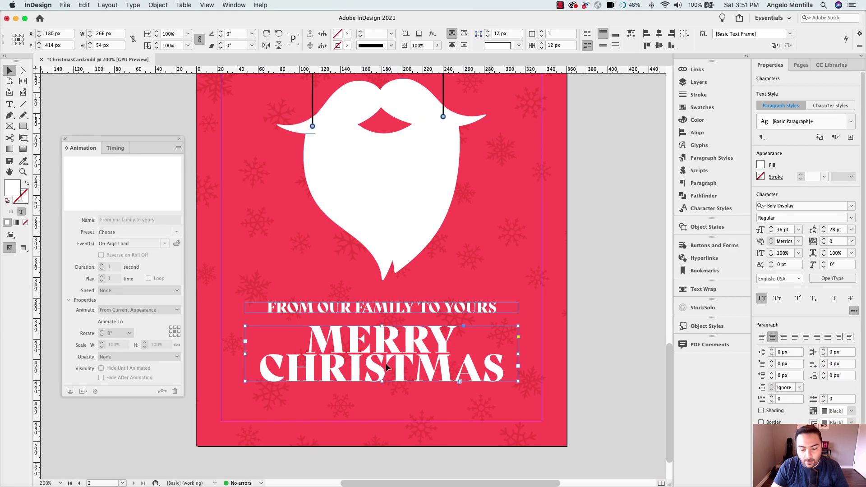
Step: Move the MERRY CHRISTMAS frame slightly up to X 180 px and Y 412 px
{"action": "left_click", "coordinate": [387, 368]}
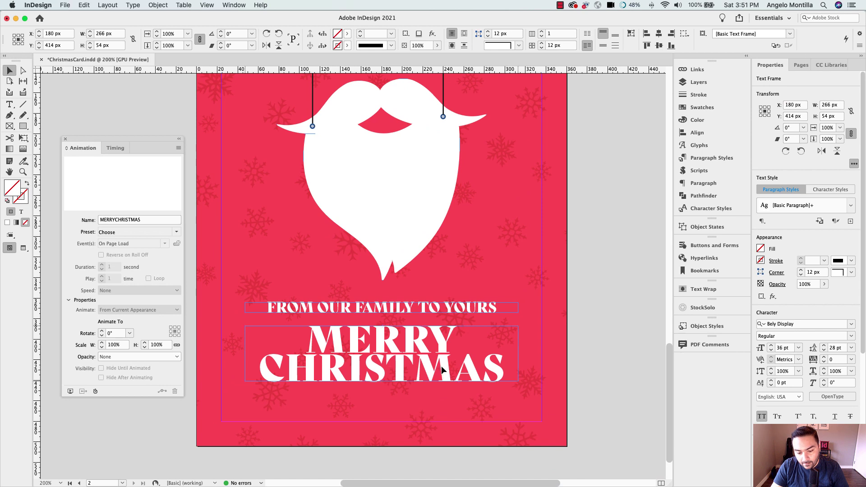
{"action": "left_click_drag", "start_coordinate": [442, 370], "coordinate": [444, 369]}
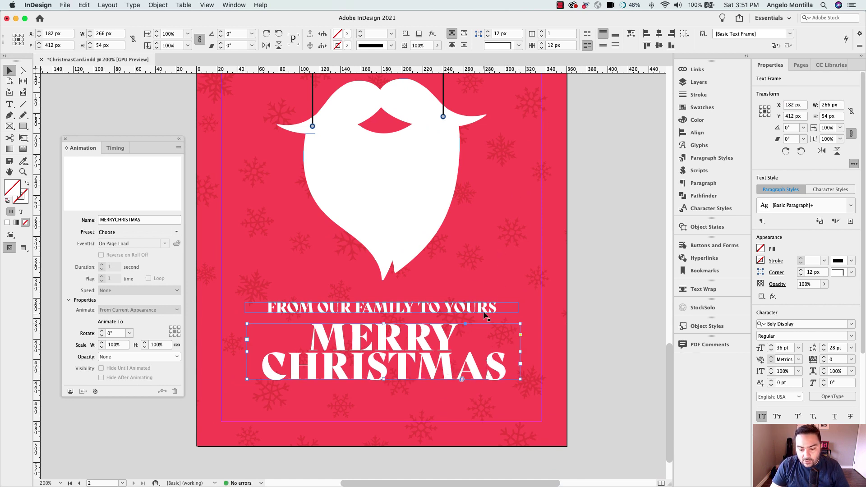
{"action": "left_click_drag", "start_coordinate": [421, 345], "coordinate": [419, 345]}
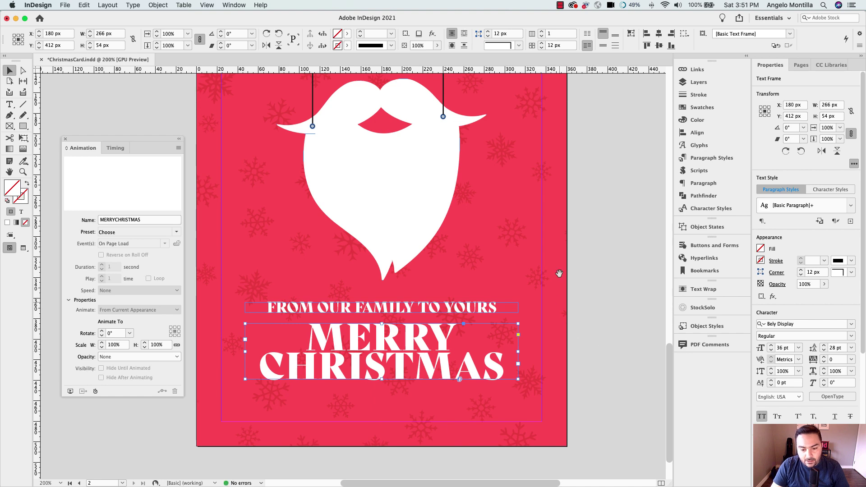
Step: Bring up the interactive Timing panel and move the Animation and Timing panel group slightly higher beside the card
{"action": "scroll", "coordinate": [534, 321], "scroll_direction": "up", "scroll_amount": 3}
{"action": "key", "text": "super+minus"}
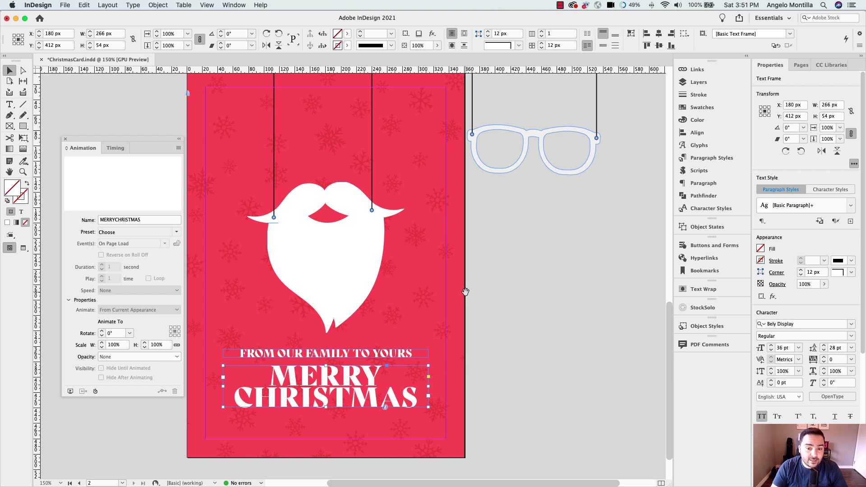
{"action": "scroll", "coordinate": [447, 285], "scroll_direction": "left", "scroll_amount": 3}
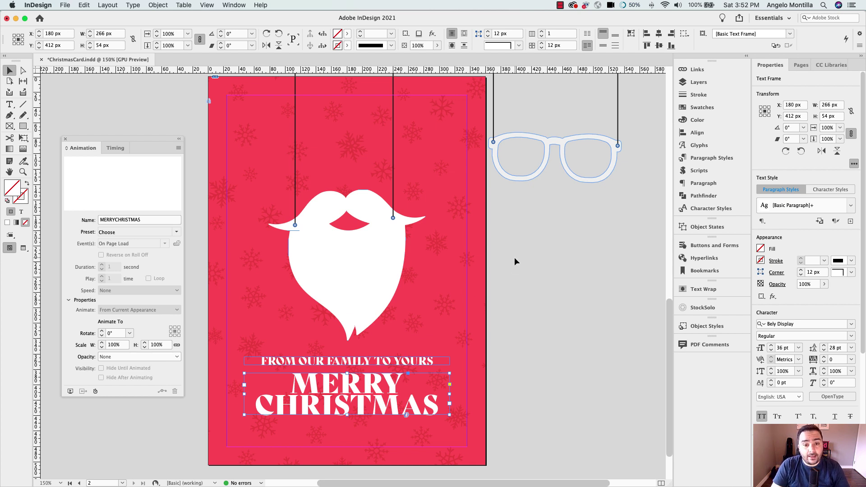
{"action": "key", "text": "super+alt+2"}
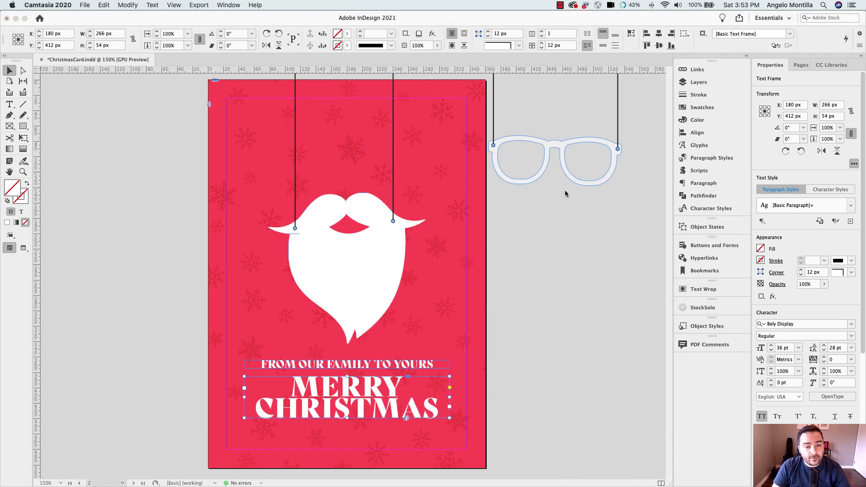
{"action": "key", "text": "super+alt+2"}
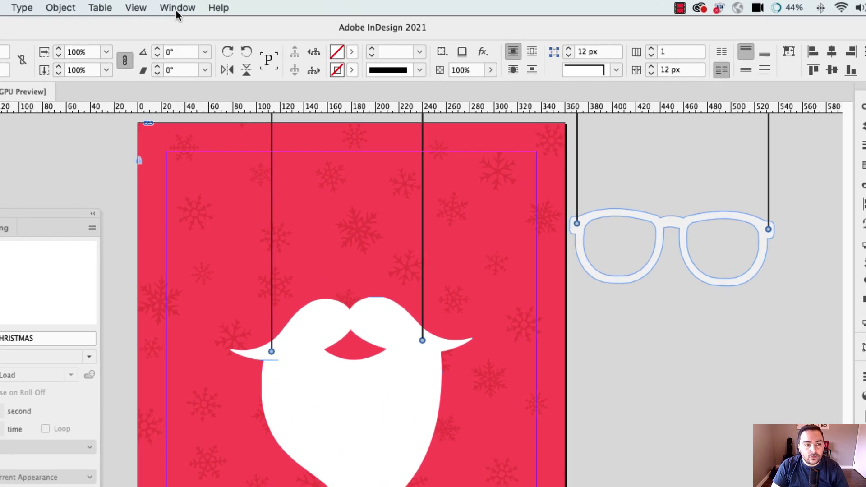
{"action": "left_click", "coordinate": [234, 5]}
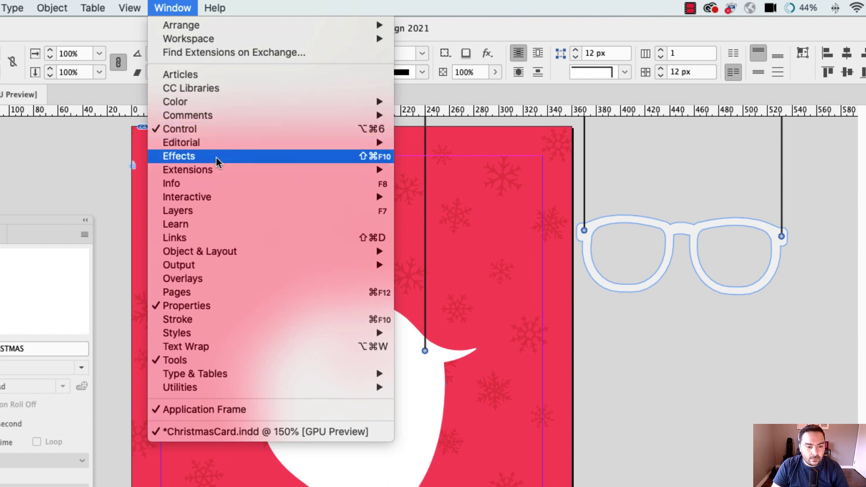
{"action": "mouse_move", "coordinate": [222, 197]}
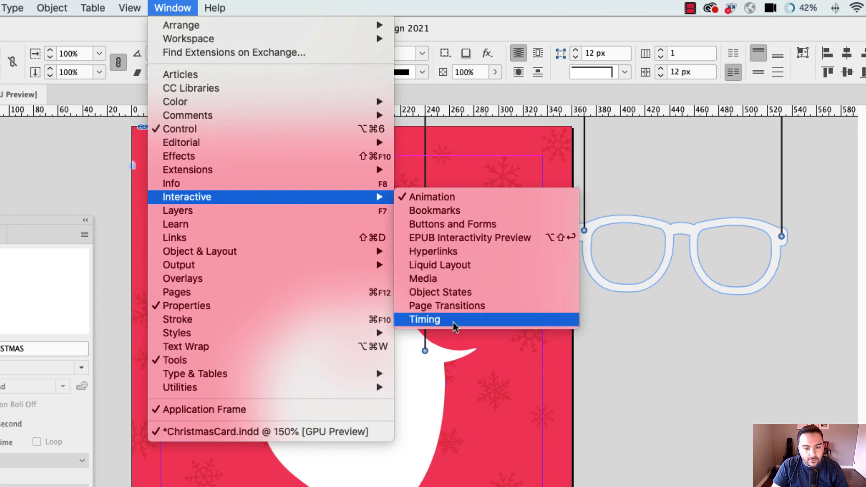
{"action": "left_click", "coordinate": [453, 323]}
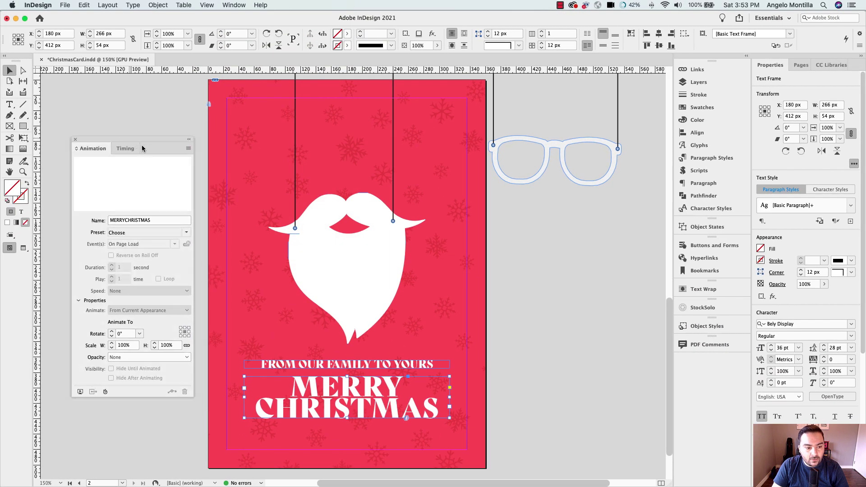
{"action": "left_click_drag", "start_coordinate": [142, 148], "coordinate": [132, 127]}
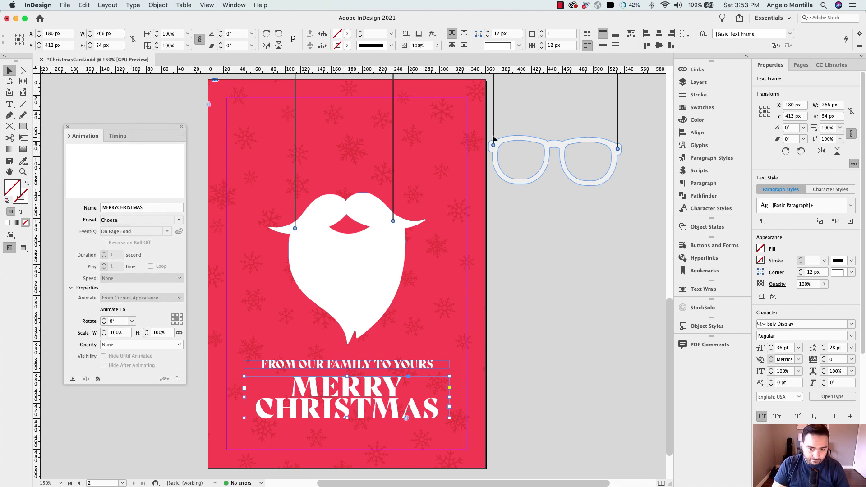
Step: Apply the Fly in from Bottom animation preset to the beard
{"action": "left_click", "coordinate": [373, 257]}
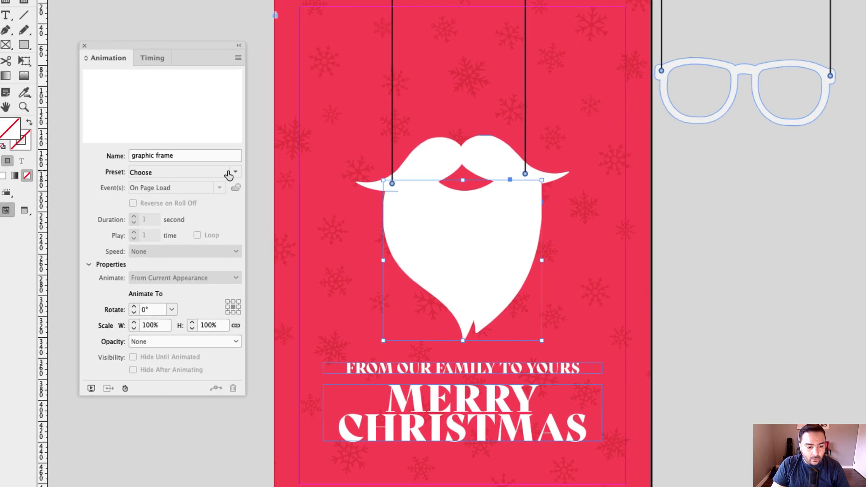
{"action": "left_click", "coordinate": [181, 217]}
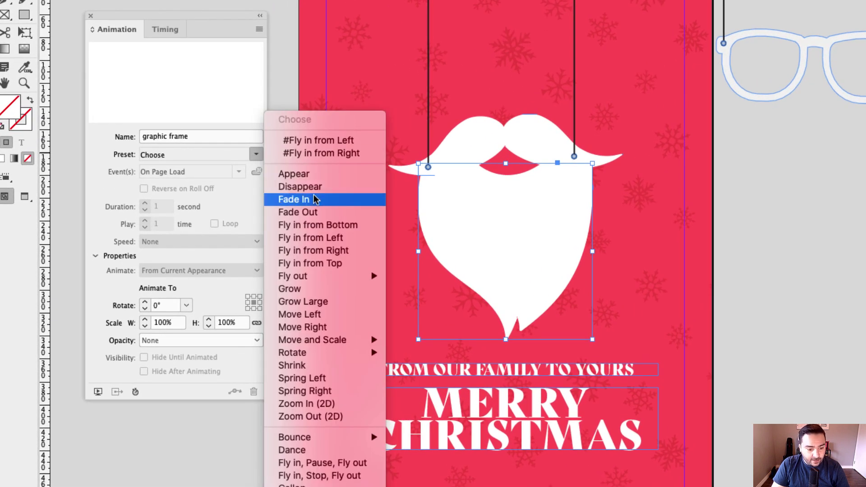
{"action": "left_click", "coordinate": [340, 227]}
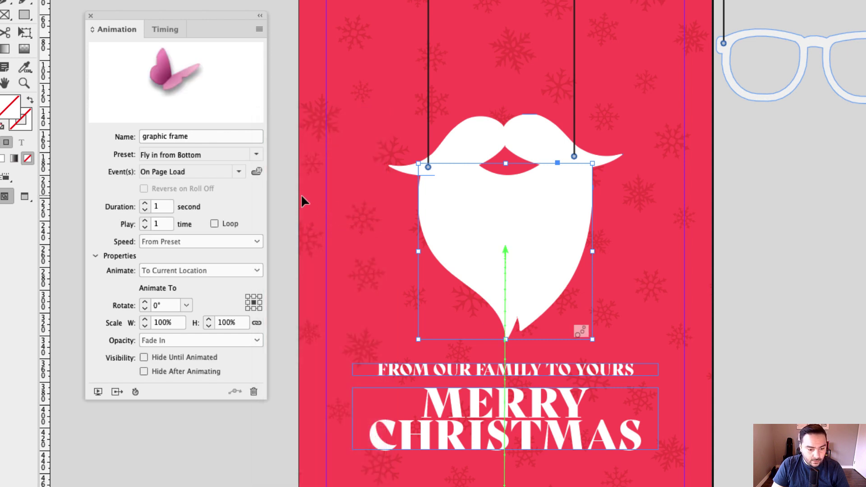
Step: Apply the Zoom In (2D) animation preset to the moustache group
{"action": "left_click", "coordinate": [474, 137]}
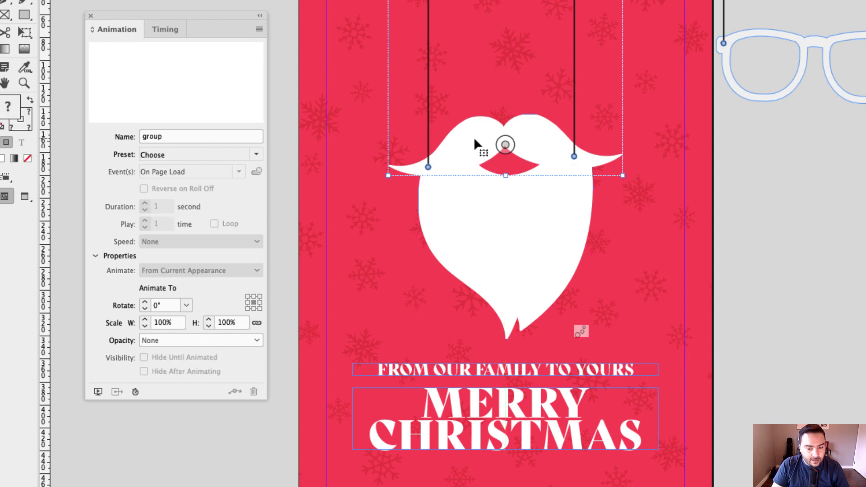
{"action": "left_click", "coordinate": [257, 154]}
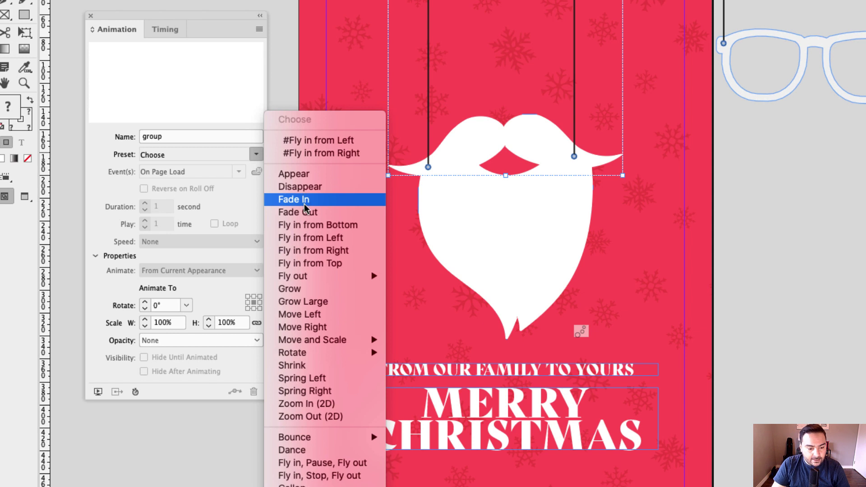
{"action": "left_click", "coordinate": [350, 405]}
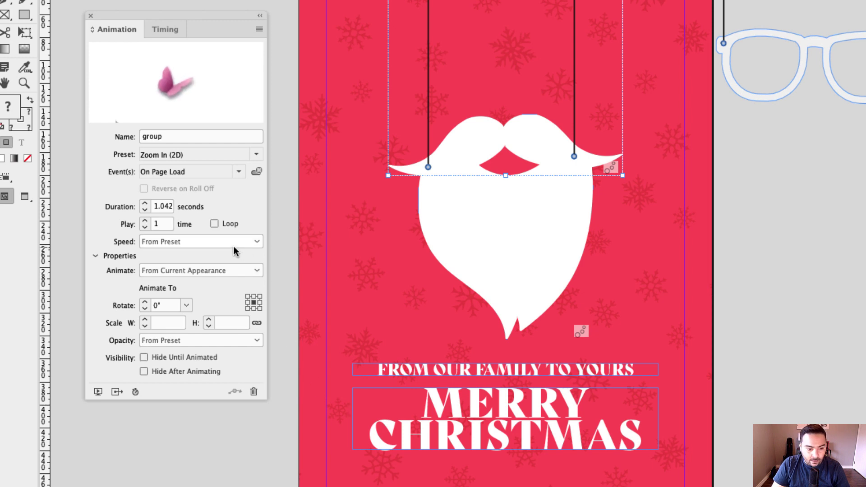
Step: Set the moustache group's animation duration to 1.5 seconds
{"action": "left_click", "coordinate": [783, 100]}
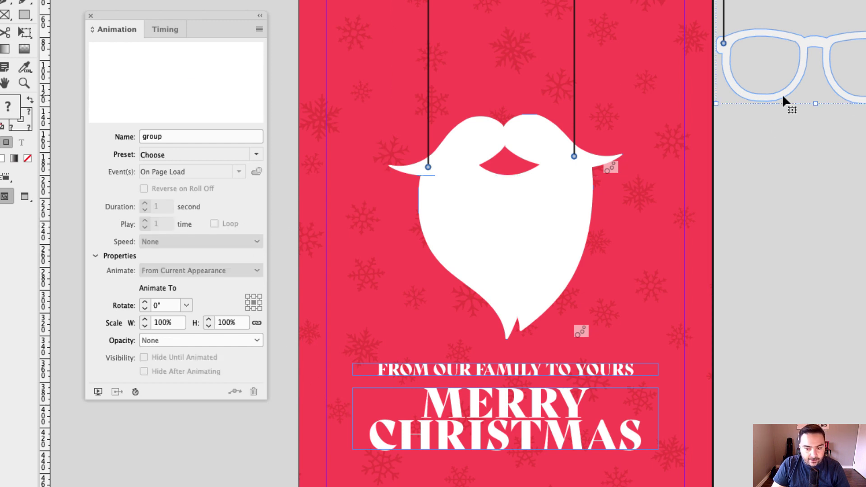
{"action": "left_click", "coordinate": [537, 147]}
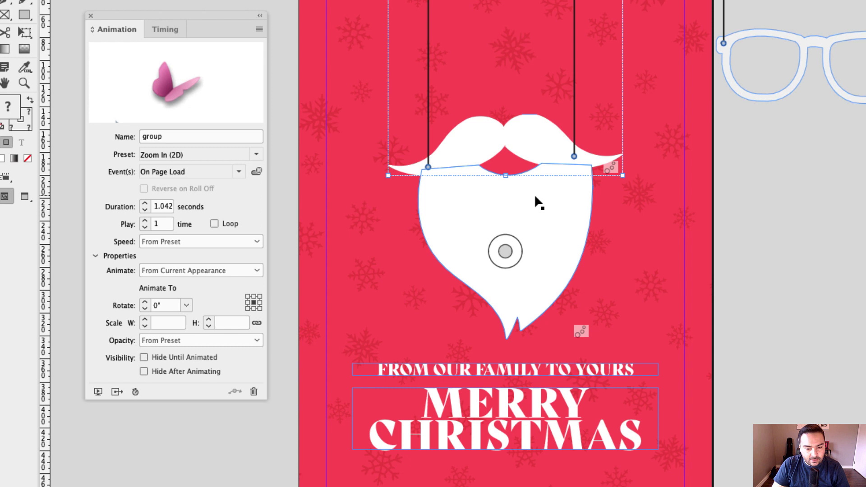
{"action": "left_click", "coordinate": [505, 143]}
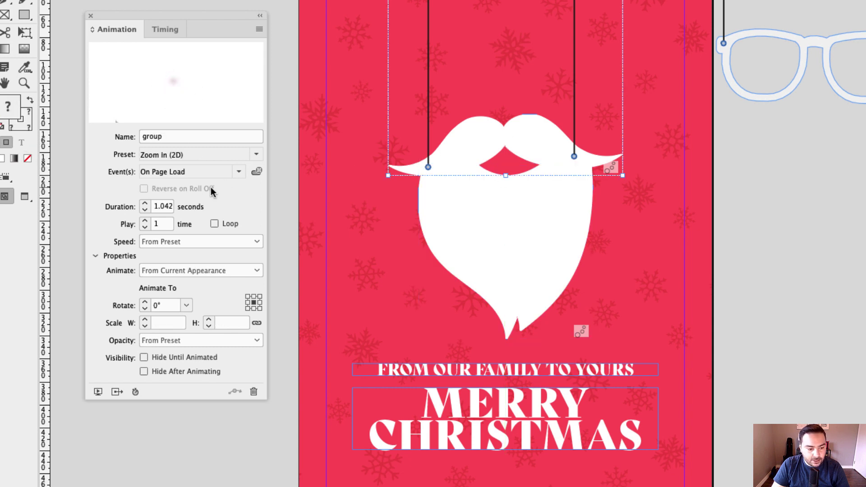
{"action": "double_click", "coordinate": [163, 207]}
{"action": "type", "text": "1.5"}
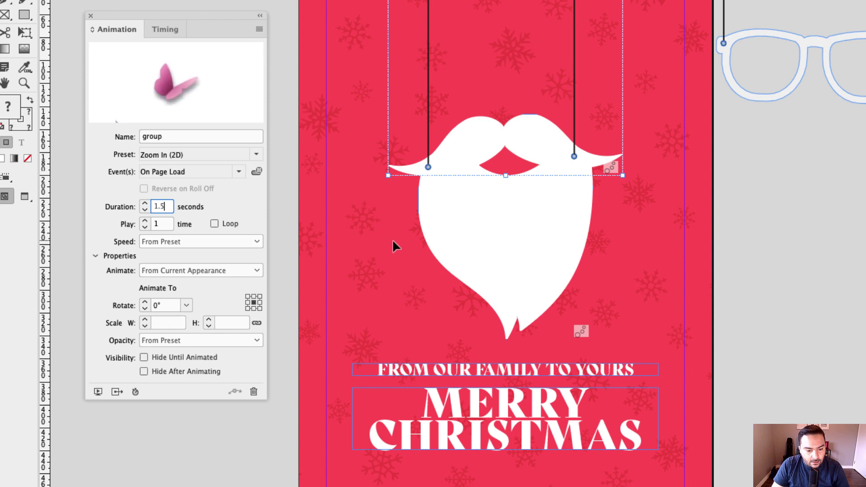
Step: Set the beard's animation duration to 1.5 seconds and play the page in the EPUB interactivity preview
{"action": "left_click", "coordinate": [448, 239]}
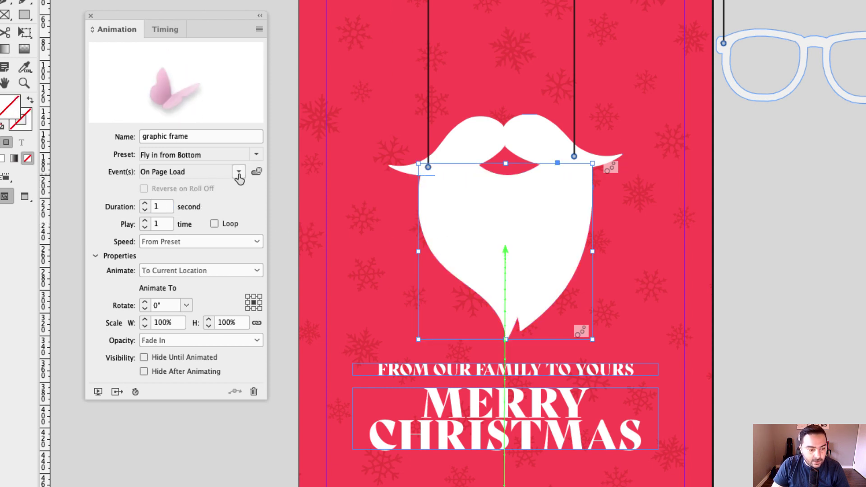
{"action": "left_click", "coordinate": [143, 206]}
{"action": "type", "text": "1"}
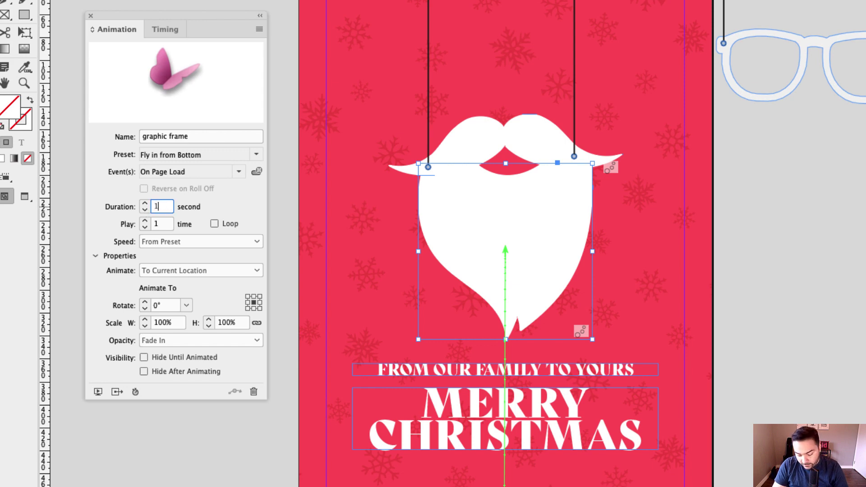
{"action": "type", "text": ".5"}
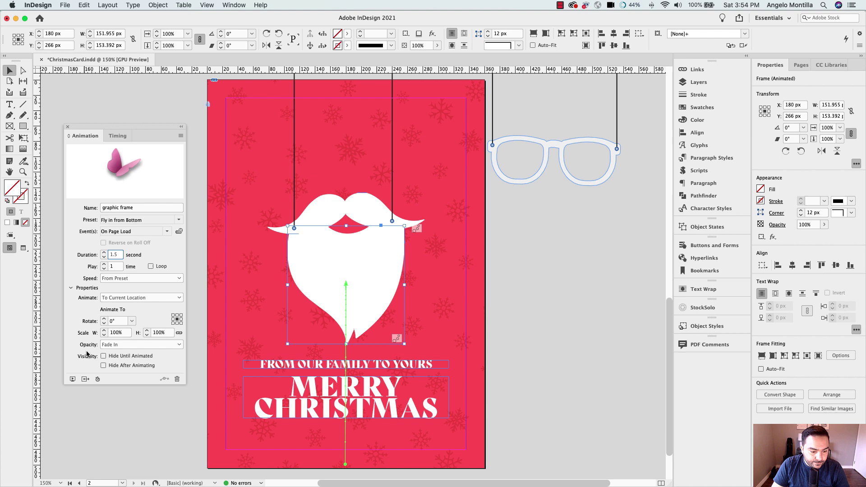
{"action": "left_click", "coordinate": [71, 379]}
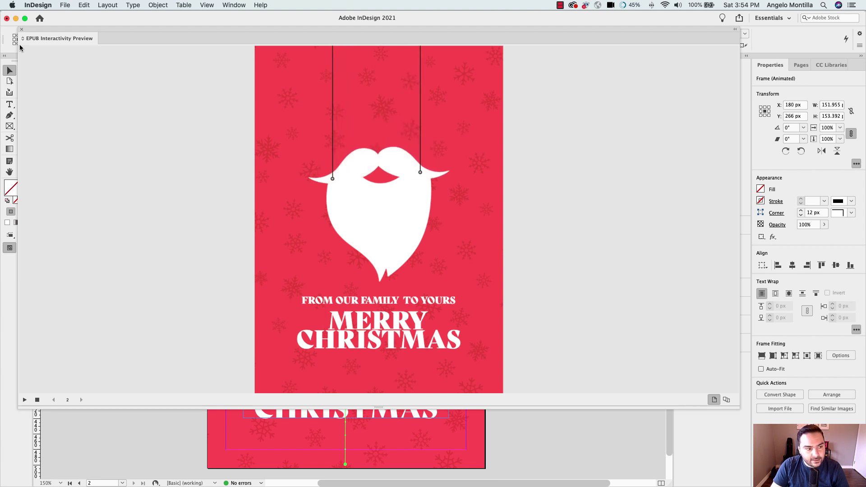
{"action": "left_click", "coordinate": [22, 29]}
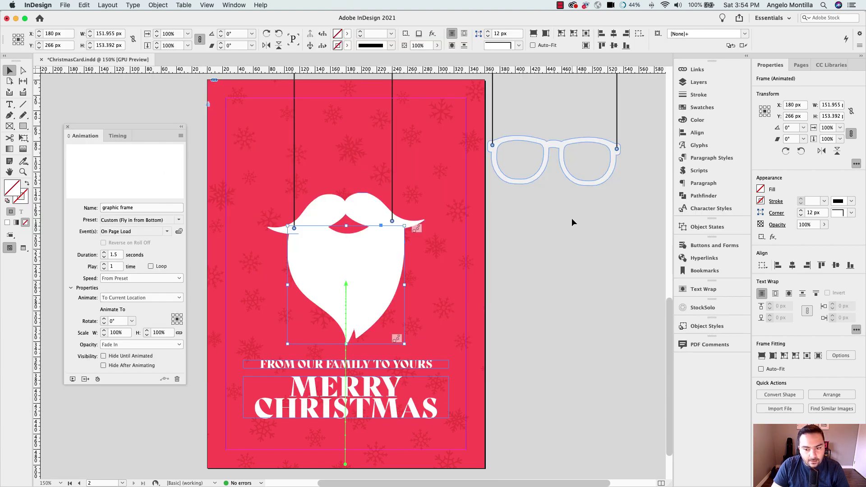
Step: Apply the Wave animation preset to the glasses group beside the page
{"action": "left_click", "coordinate": [500, 177]}
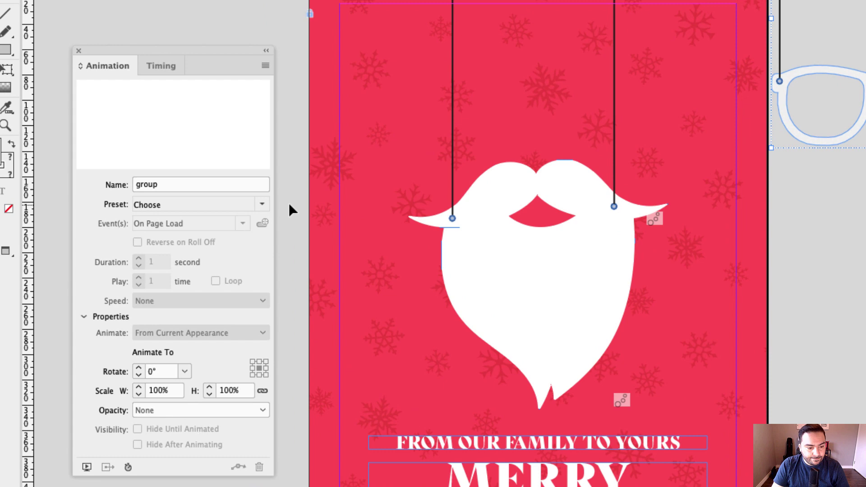
{"action": "left_click", "coordinate": [269, 207]}
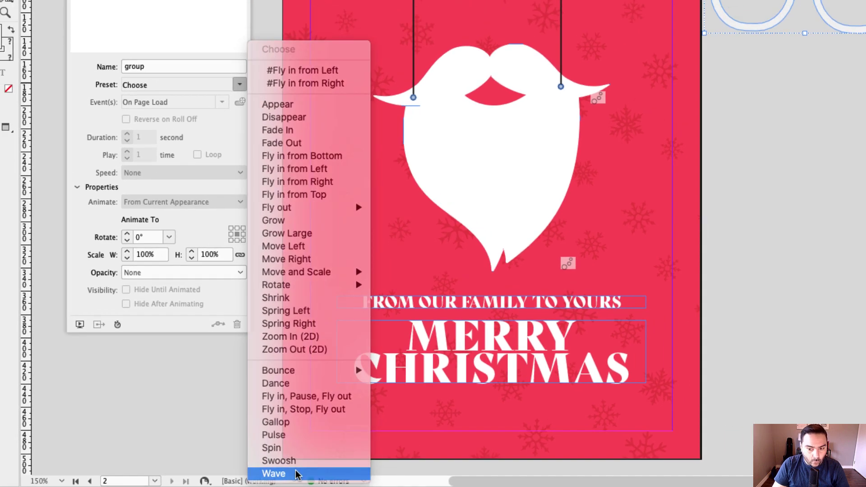
{"action": "left_click", "coordinate": [320, 473]}
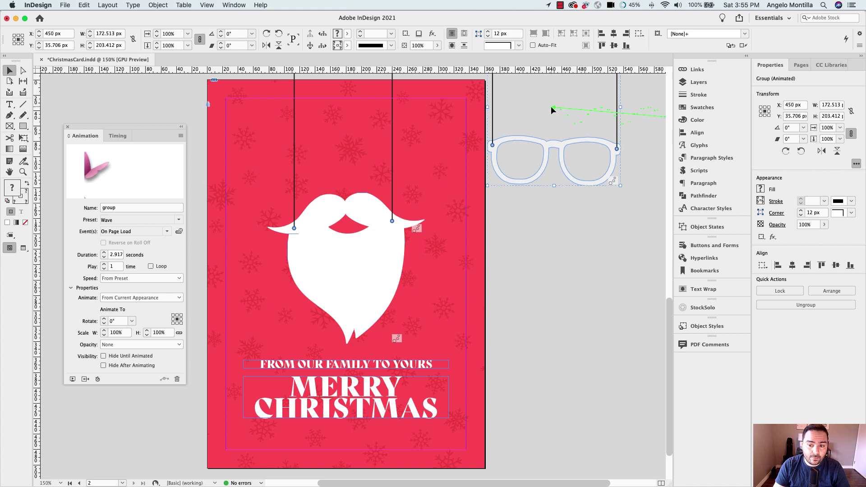
Step: Move the end point of the glasses' motion path onto the card at X 180 px, Y 45 px
{"action": "mouse_move", "coordinate": [540, 207]}
{"action": "left_mouse_down"}
{"action": "mouse_move", "coordinate": [419, 210]}
{"action": "mouse_move", "coordinate": [547, 203]}
{"action": "left_mouse_up"}
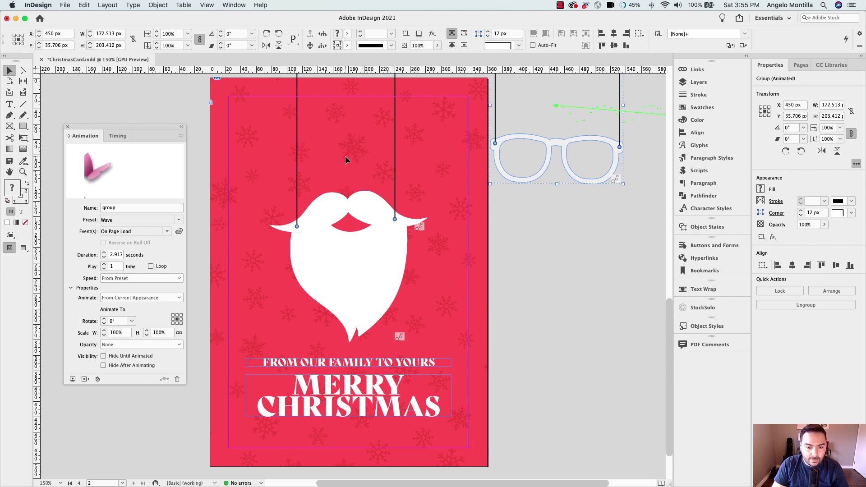
{"action": "left_click", "coordinate": [559, 107]}
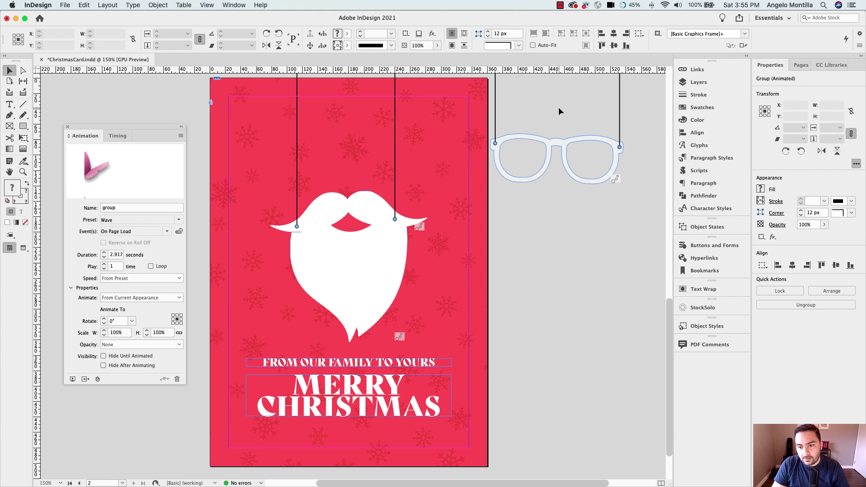
{"action": "left_click", "coordinate": [543, 142]}
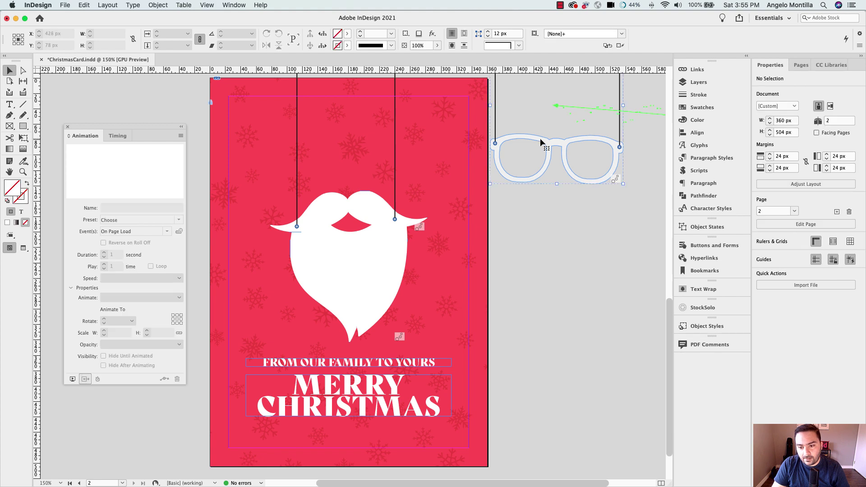
{"action": "left_click", "coordinate": [558, 109]}
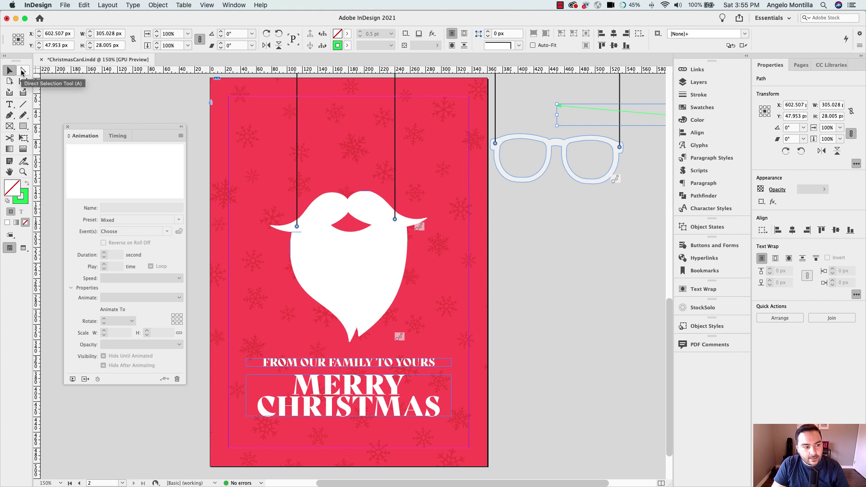
{"action": "left_click", "coordinate": [22, 72]}
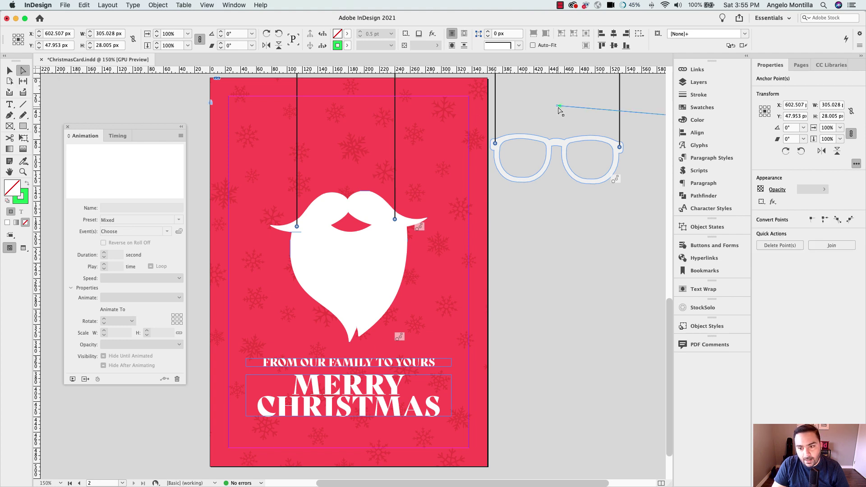
{"action": "scroll", "coordinate": [559, 109], "scroll_direction": "up", "scroll_amount": 5}
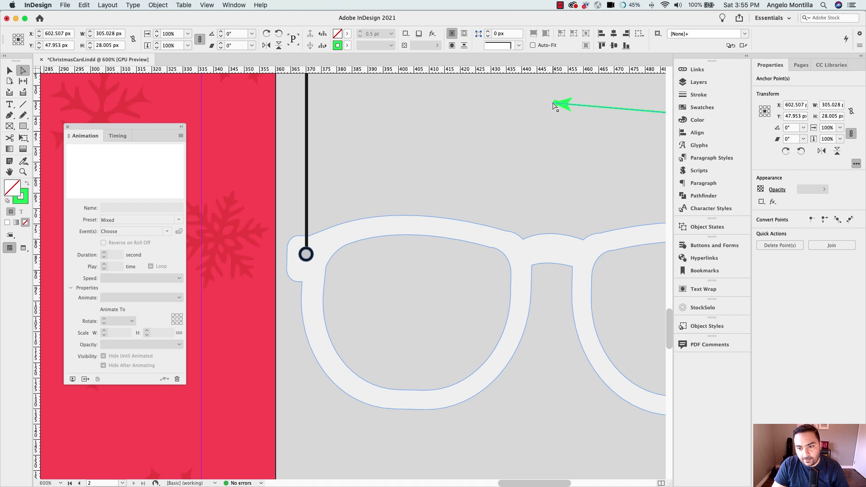
{"action": "scroll", "coordinate": [552, 121], "scroll_direction": "down", "scroll_amount": 3}
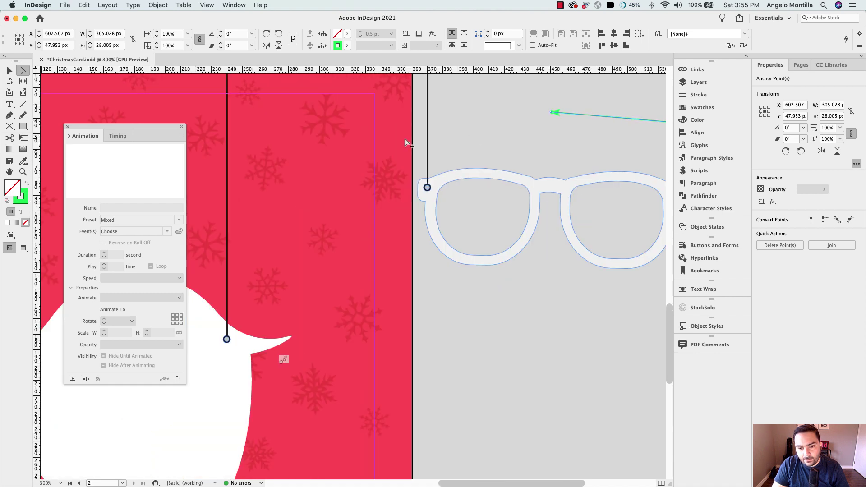
{"action": "left_click_drag", "start_coordinate": [336, 141], "coordinate": [418, 172]}
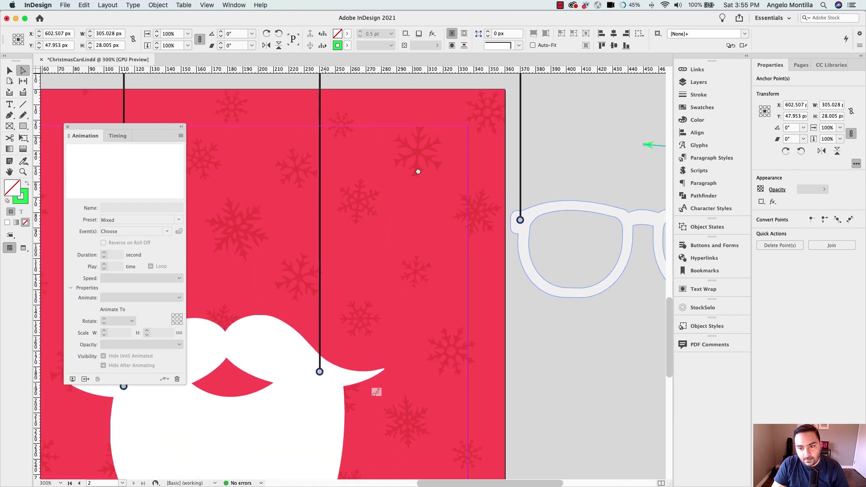
{"action": "left_click", "coordinate": [645, 145]}
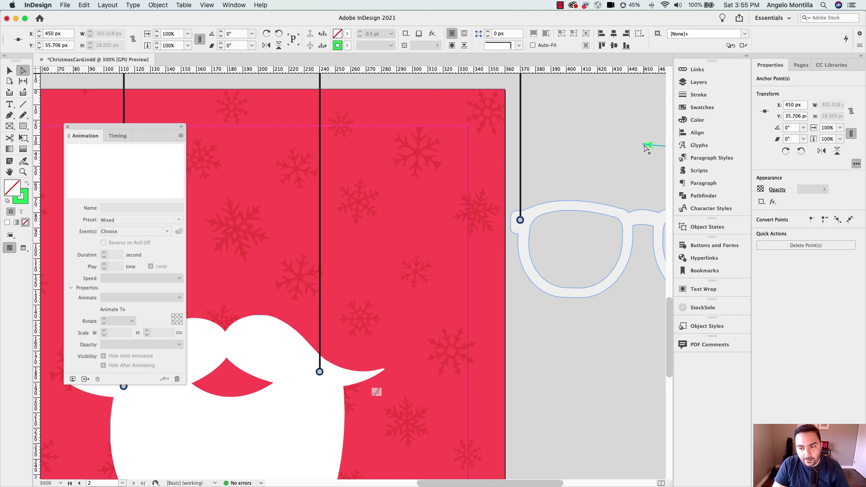
{"action": "left_click_drag", "start_coordinate": [645, 146], "coordinate": [227, 161]}
{"action": "key", "text": "super+minus"}
{"action": "key", "text": "super+minus"}
{"action": "key", "text": "super+minus"}
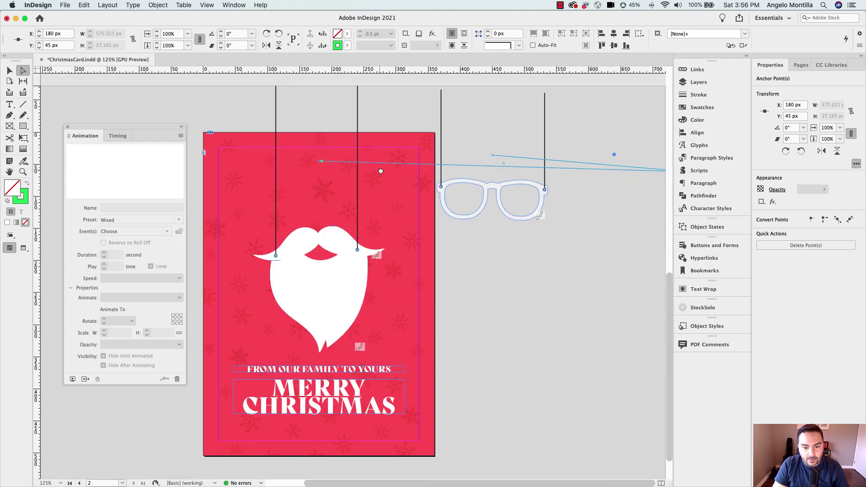
{"action": "scroll", "coordinate": [325, 166], "scroll_direction": "down", "scroll_amount": 1}
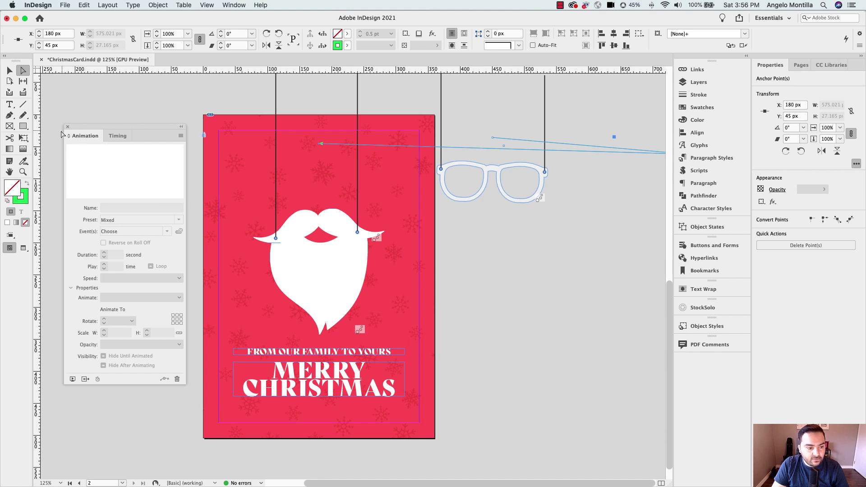
Step: Set the glasses group's animation duration to 2 seconds and play the page in the EPUB interactivity preview
{"action": "left_click", "coordinate": [9, 70]}
{"action": "left_click", "coordinate": [584, 280]}
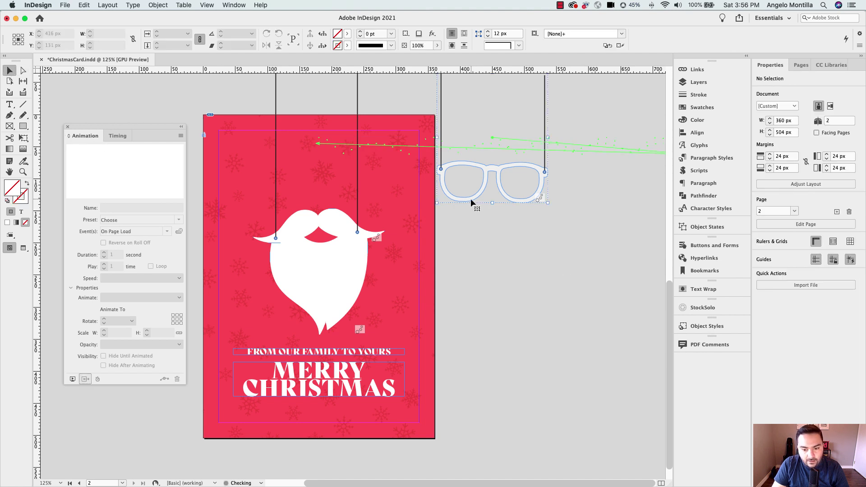
{"action": "left_click", "coordinate": [470, 198]}
{"action": "left_click", "coordinate": [114, 256]}
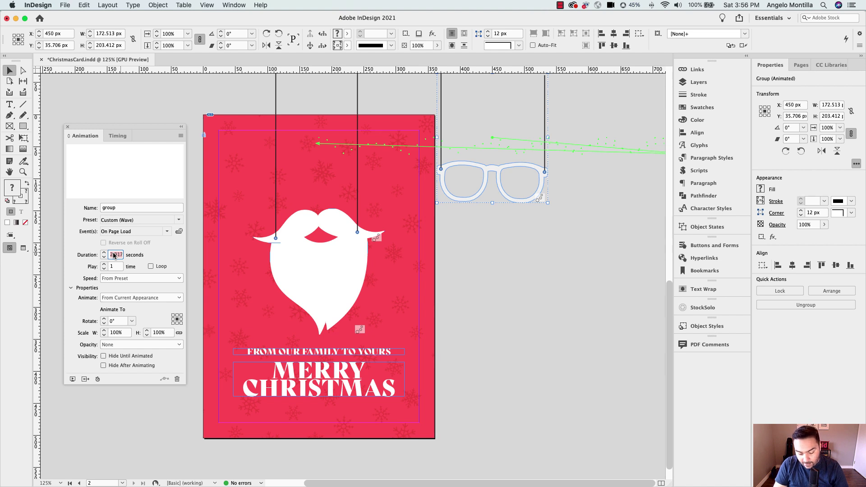
{"action": "type", "text": "2"}
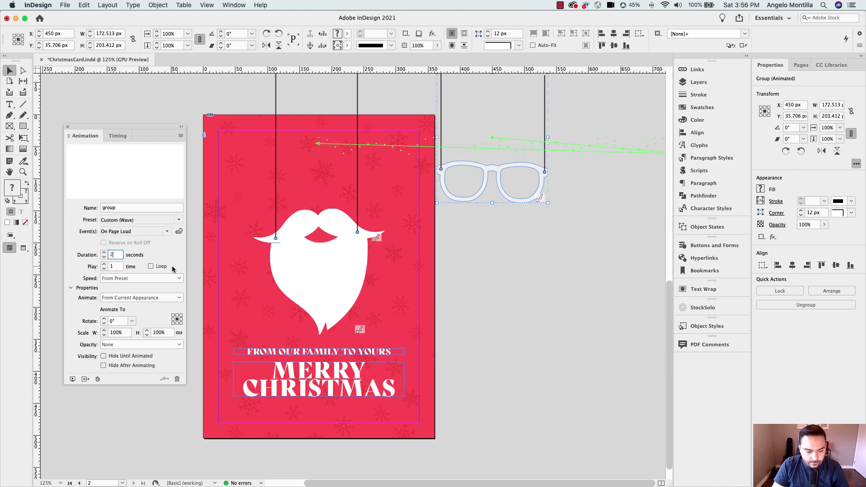
{"action": "left_click", "coordinate": [73, 379]}
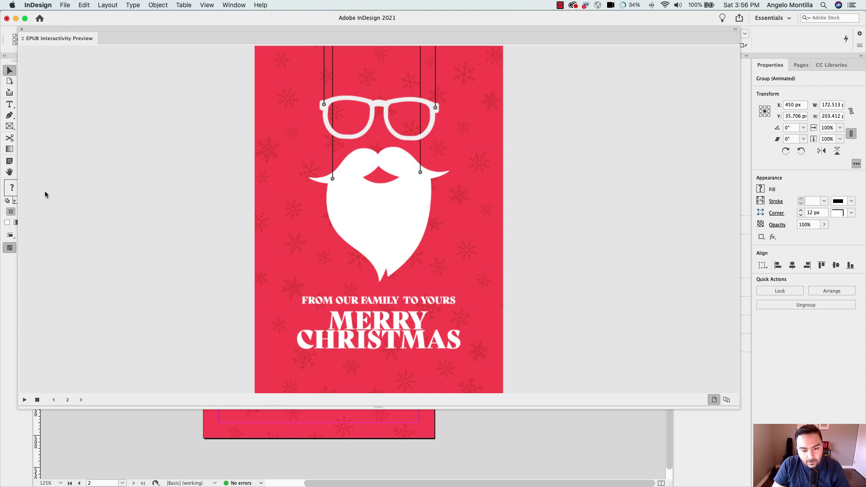
{"action": "left_click", "coordinate": [21, 29]}
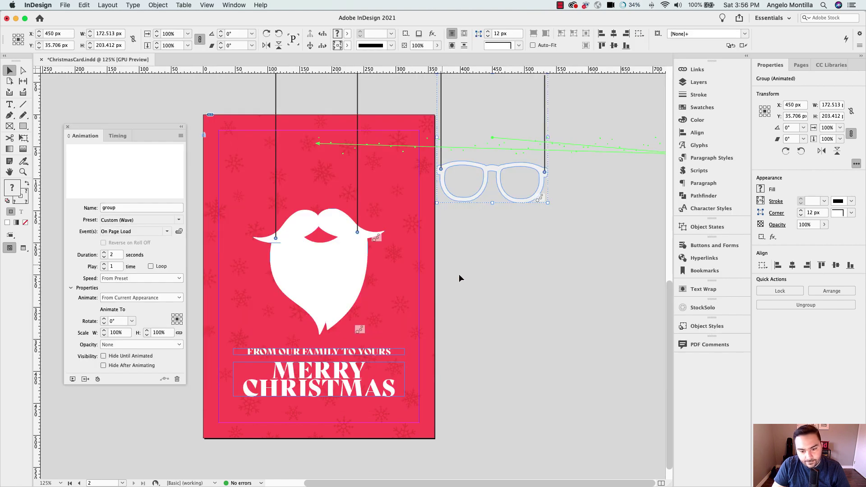
Step: Apply the Fly in from Left animation preset to the "From our family to yours" text frame
{"action": "left_click", "coordinate": [461, 287]}
{"action": "scroll", "coordinate": [458, 307], "scroll_direction": "left", "scroll_amount": 5}
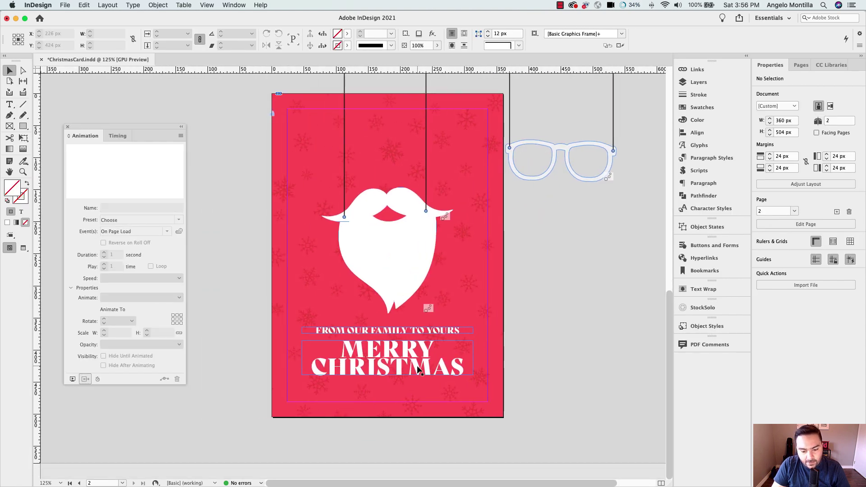
{"action": "scroll", "coordinate": [418, 370], "scroll_direction": "up", "scroll_amount": 1}
{"action": "scroll", "coordinate": [418, 370], "scroll_direction": "up", "scroll_amount": 1}
{"action": "scroll", "coordinate": [415, 367], "scroll_direction": "down", "scroll_amount": 2}
{"action": "scroll", "coordinate": [416, 367], "scroll_direction": "left", "scroll_amount": 1}
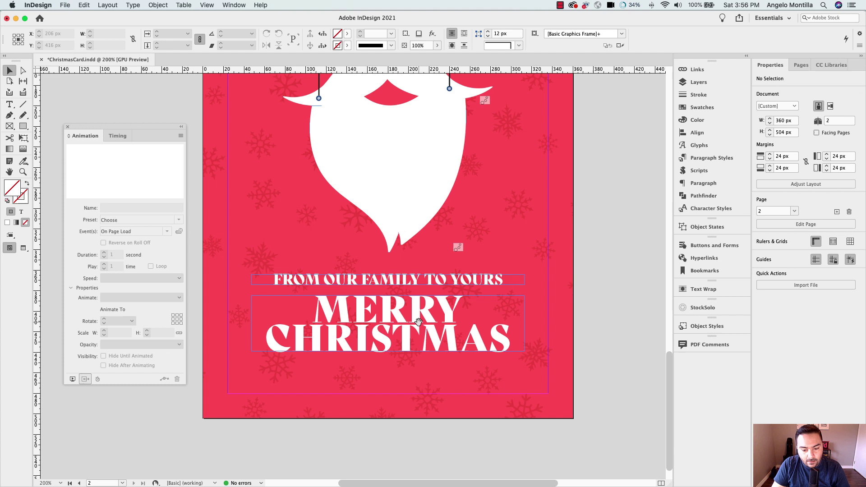
{"action": "left_click", "coordinate": [348, 284]}
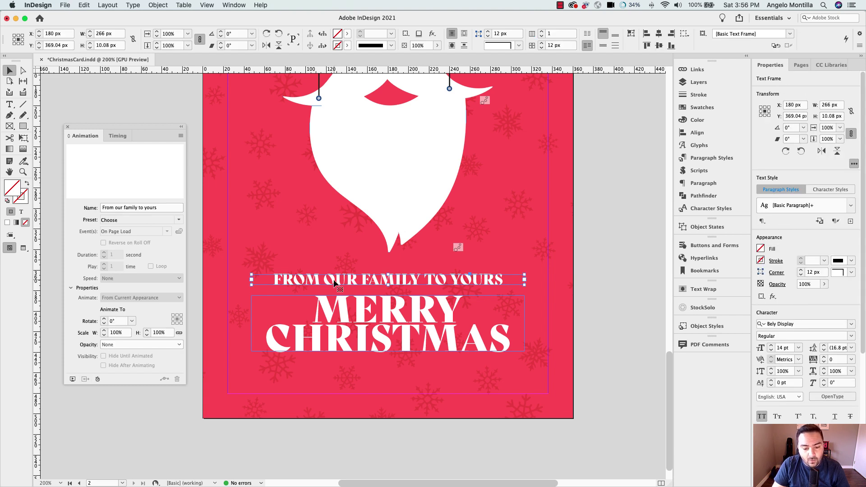
{"action": "left_click", "coordinate": [179, 220]}
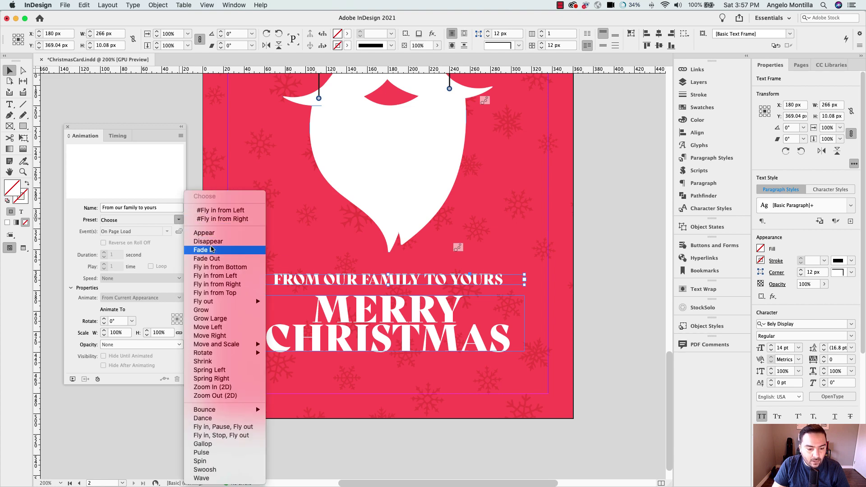
{"action": "left_click", "coordinate": [226, 282]}
{"action": "left_click_drag", "start_coordinate": [322, 281], "coordinate": [377, 264]}
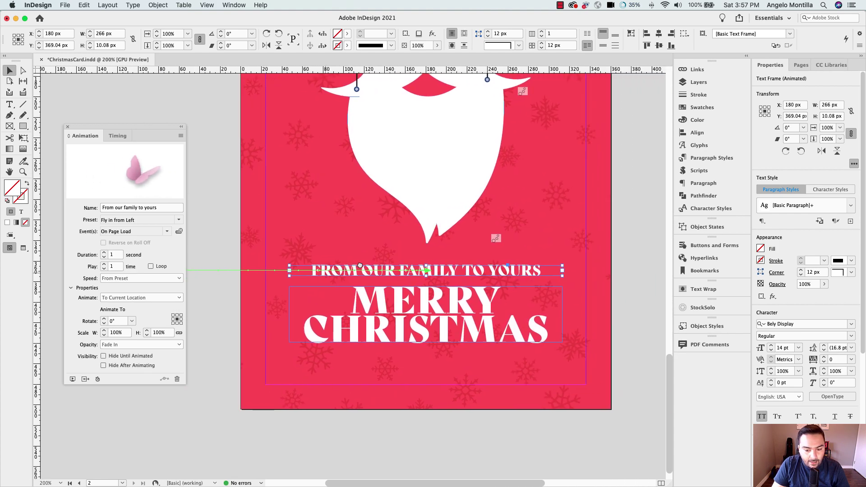
Step: Set the animation duration of the "From our family to yours" text frame to 1.5 seconds
{"action": "left_click", "coordinate": [427, 309]}
{"action": "left_click_drag", "start_coordinate": [427, 309], "coordinate": [378, 292]}
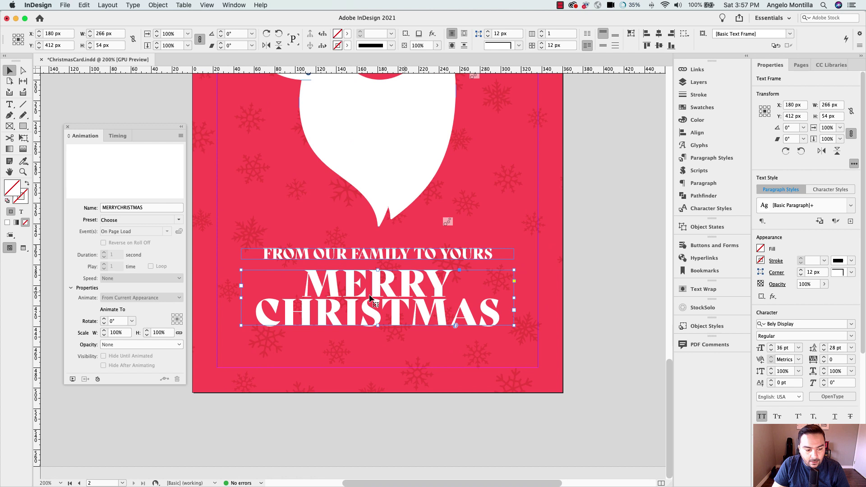
{"action": "left_click", "coordinate": [302, 255]}
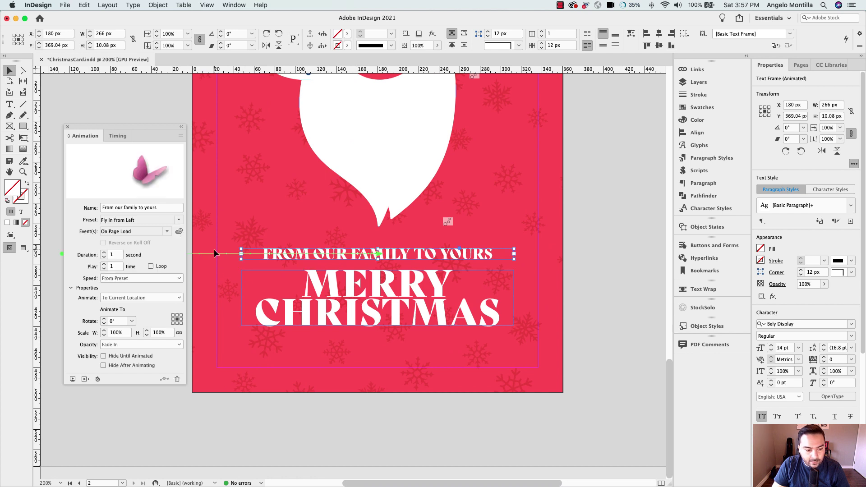
{"action": "left_click", "coordinate": [116, 255]}
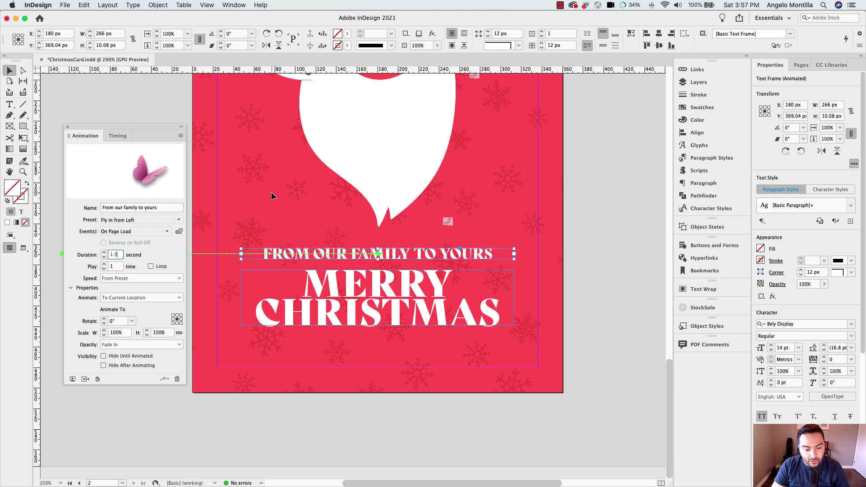
{"action": "key", "text": "Return"}
Step: Apply the Fly in from Bottom animation preset to the "Merry Christmas" text frame
{"action": "scroll", "coordinate": [336, 248], "scroll_direction": "left", "scroll_amount": 2}
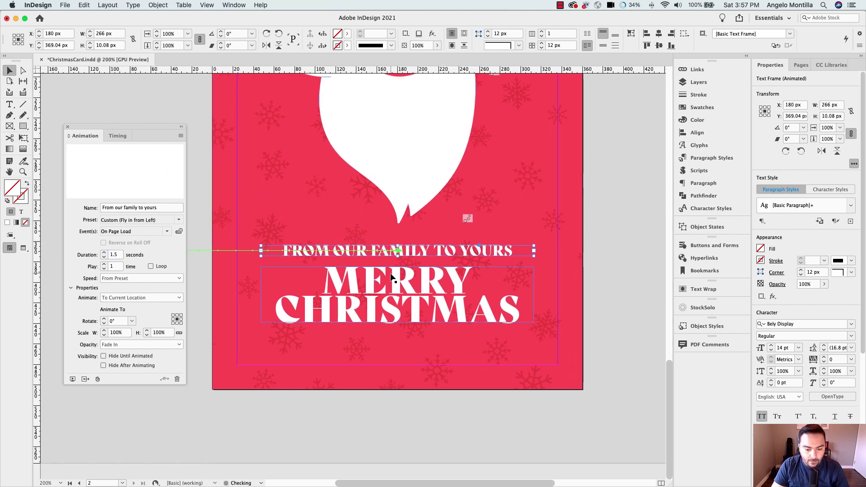
{"action": "left_click", "coordinate": [401, 284]}
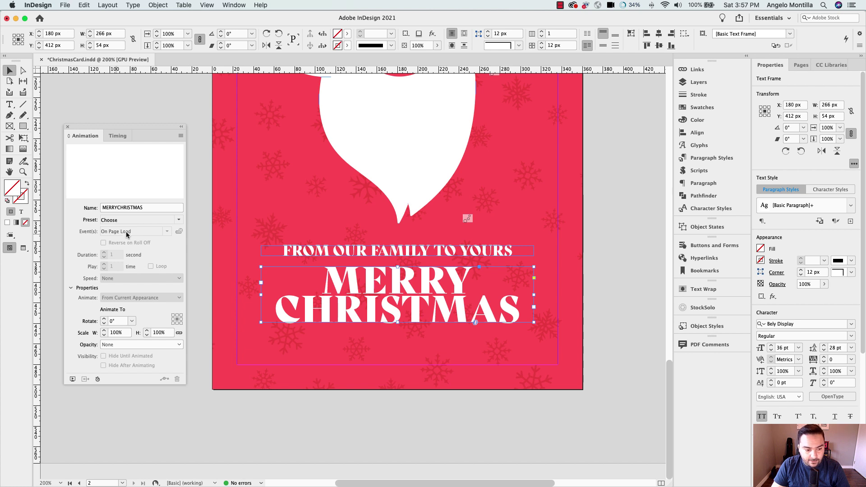
{"action": "left_click", "coordinate": [179, 220]}
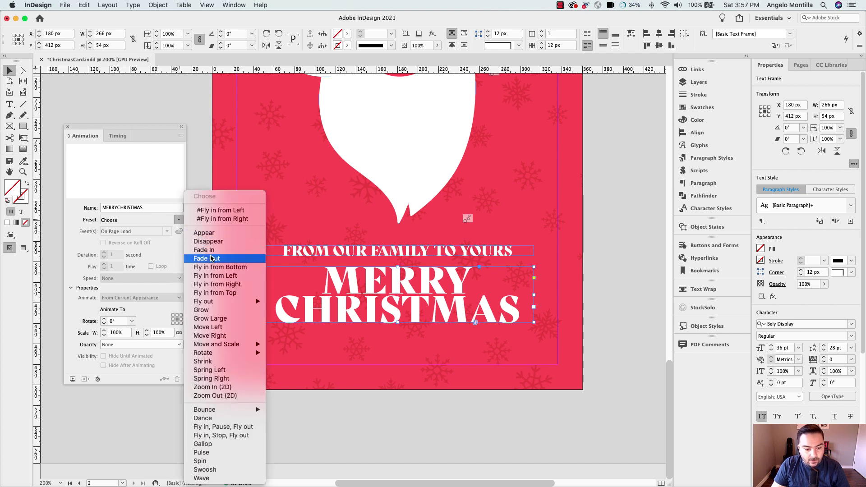
{"action": "left_click", "coordinate": [219, 271]}
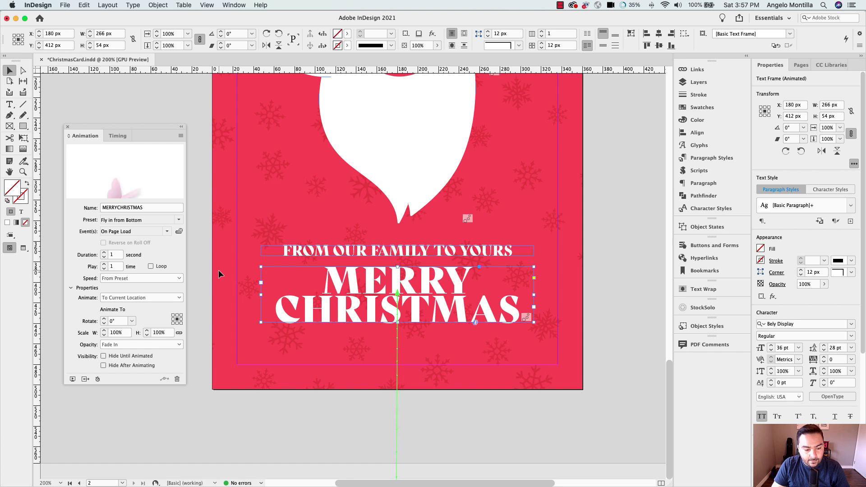
Step: Set the "Merry Christmas" frame's animation duration to 1.5 seconds and play the page in the EPUB interactivity preview
{"action": "double_click", "coordinate": [114, 255]}
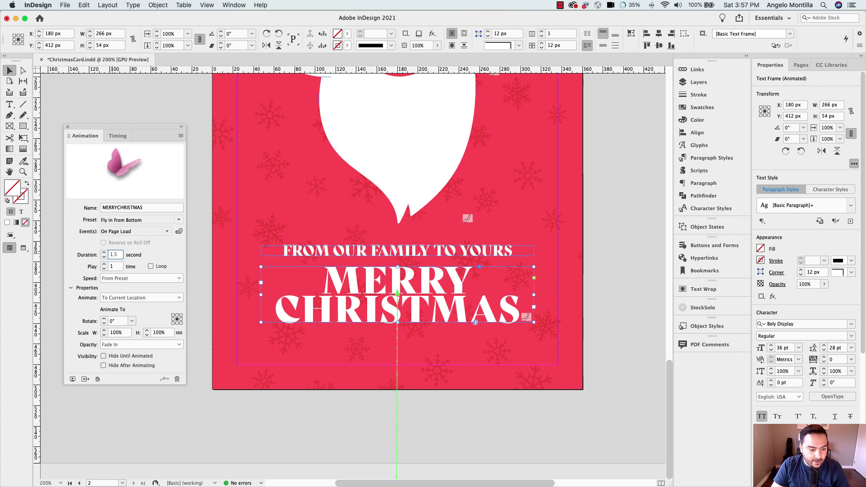
{"action": "left_click", "coordinate": [190, 240]}
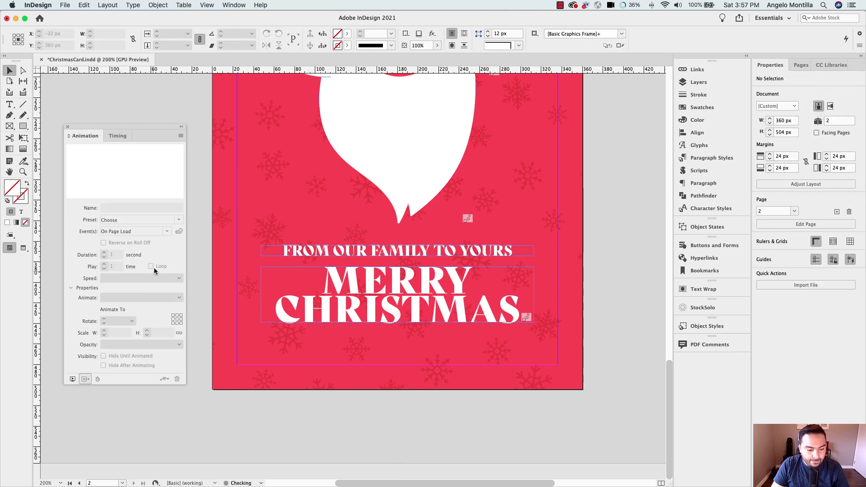
{"action": "left_click", "coordinate": [72, 379]}
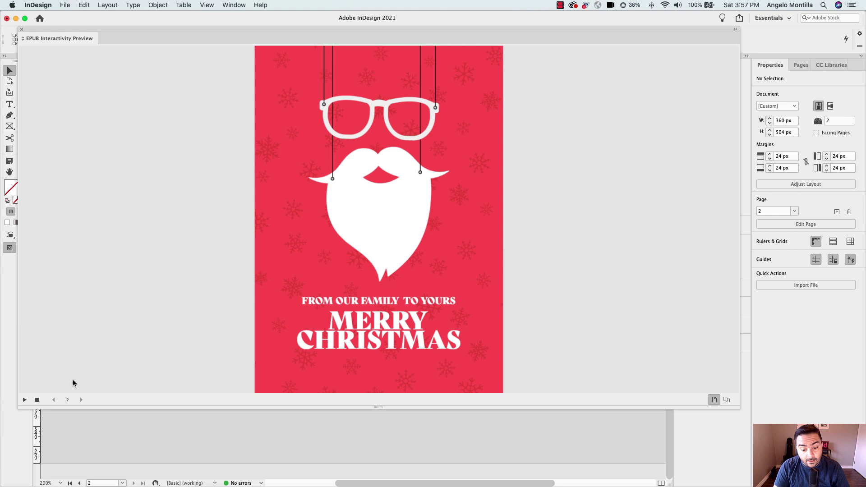
{"action": "left_click", "coordinate": [22, 30]}
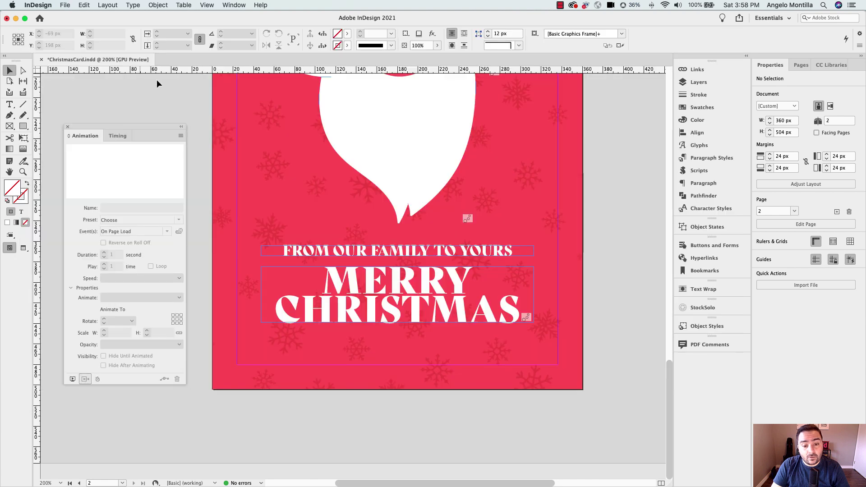
{"action": "scroll", "coordinate": [531, 188], "scroll_direction": "down", "scroll_amount": 1}
{"action": "scroll", "coordinate": [533, 183], "scroll_direction": "down", "scroll_amount": 2}
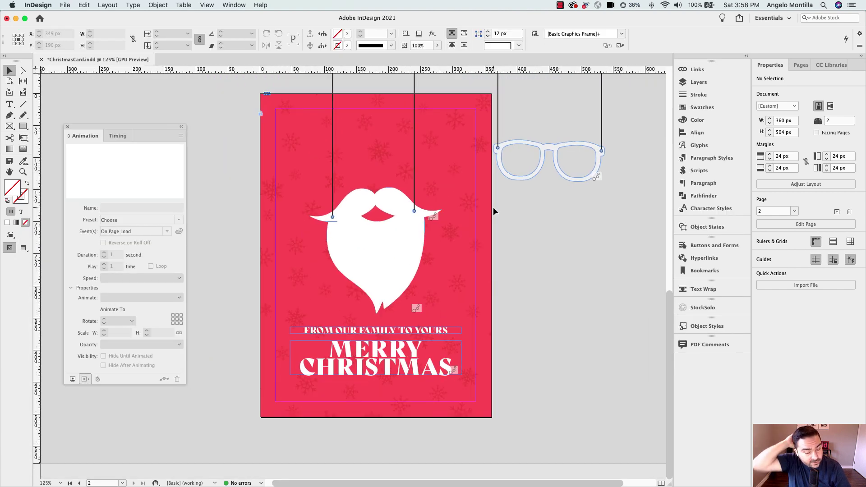
{"action": "left_click", "coordinate": [406, 215]}
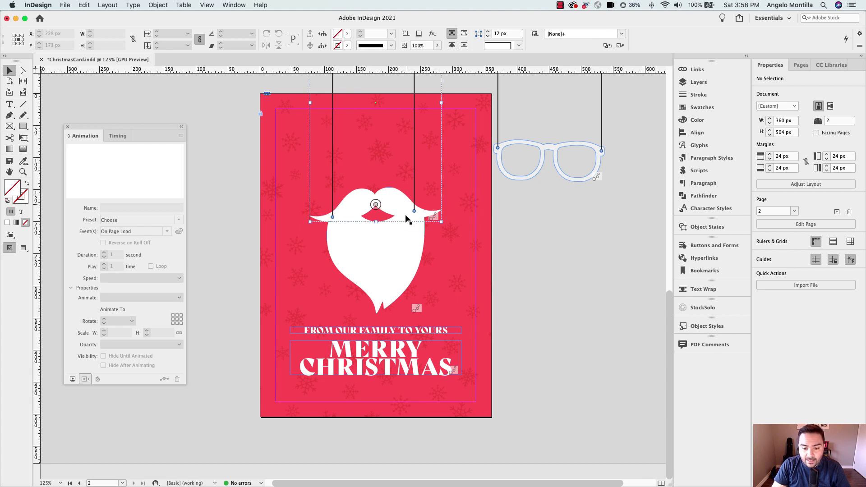
{"action": "left_click", "coordinate": [405, 240]}
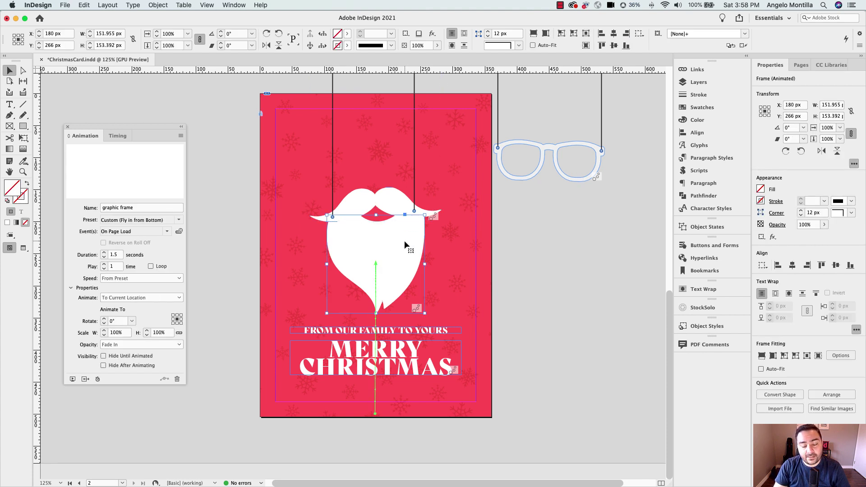
{"action": "left_click", "coordinate": [470, 331]}
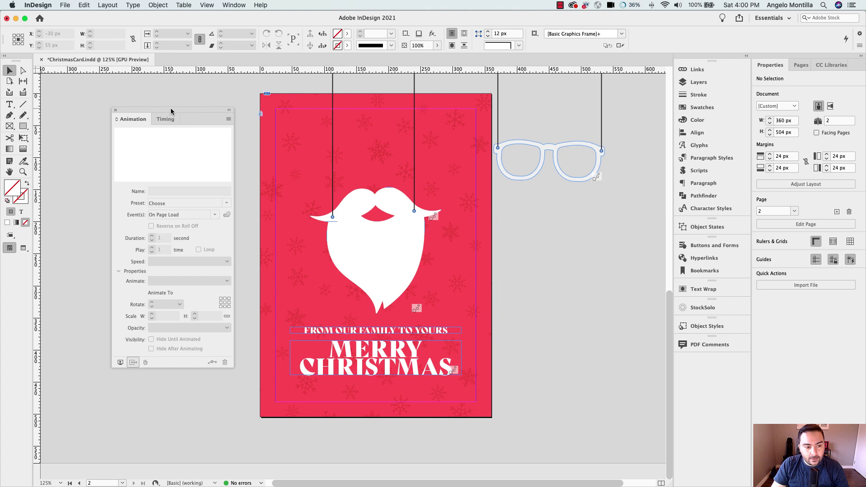
Step: Set the "From our family to yours" and "MERRYCHRISTMAS" animations to play together in the On Page Load timing
{"action": "mouse_move", "coordinate": [171, 110]}
{"action": "left_mouse_down"}
{"action": "mouse_move", "coordinate": [168, 102]}
{"action": "mouse_move", "coordinate": [170, 115]}
{"action": "left_mouse_up"}
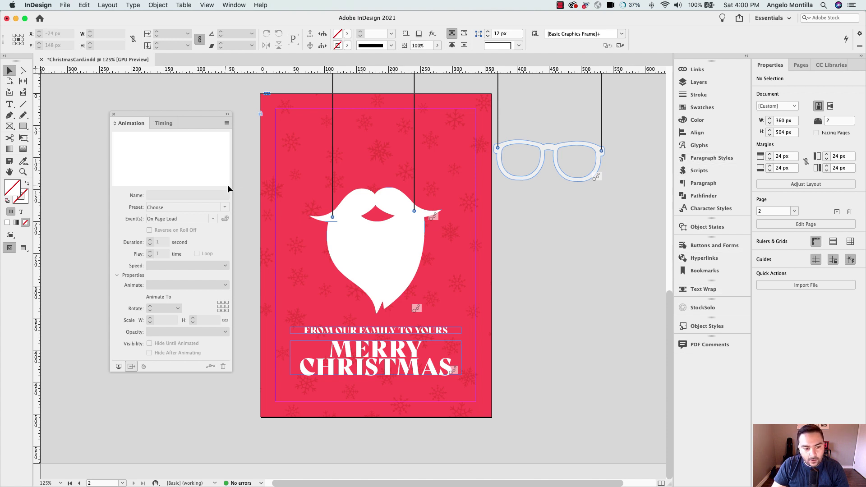
{"action": "left_click", "coordinate": [165, 124]}
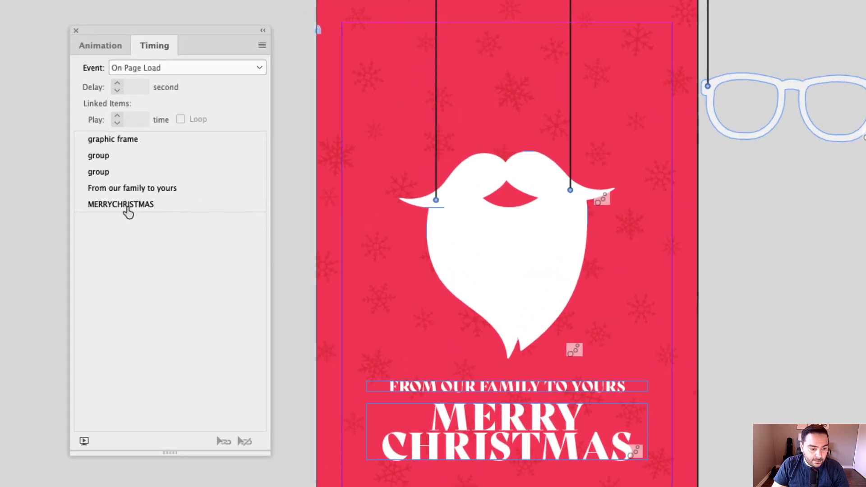
{"action": "left_click", "coordinate": [145, 219]}
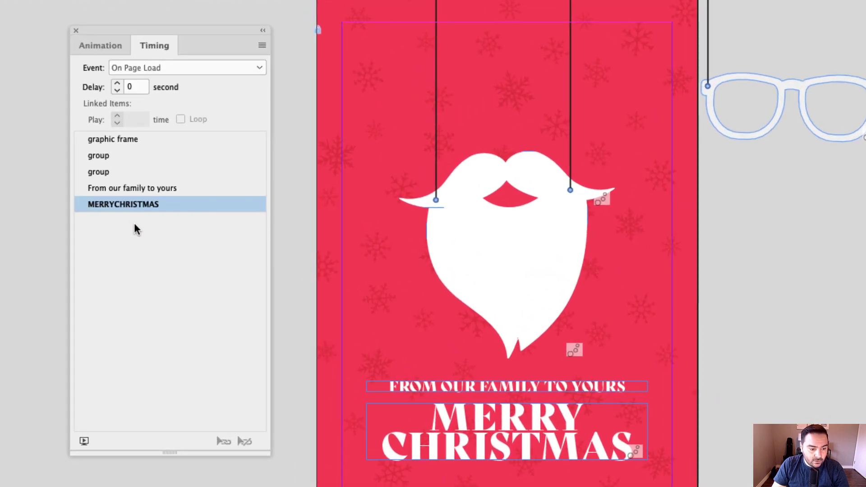
{"action": "left_click", "coordinate": [113, 188], "text": "shift"}
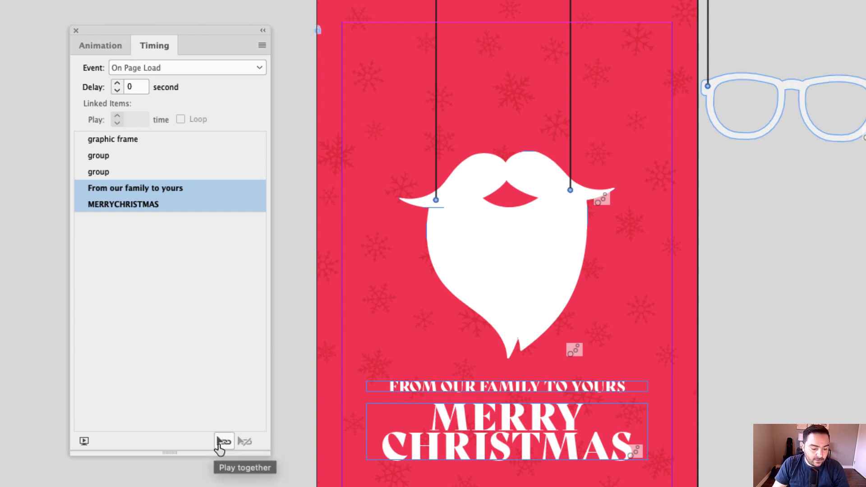
{"action": "left_click", "coordinate": [179, 284]}
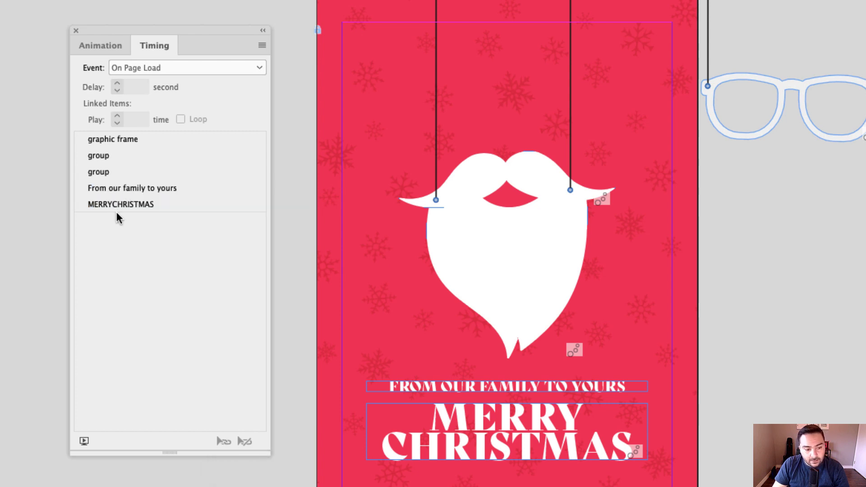
{"action": "left_click", "coordinate": [137, 208]}
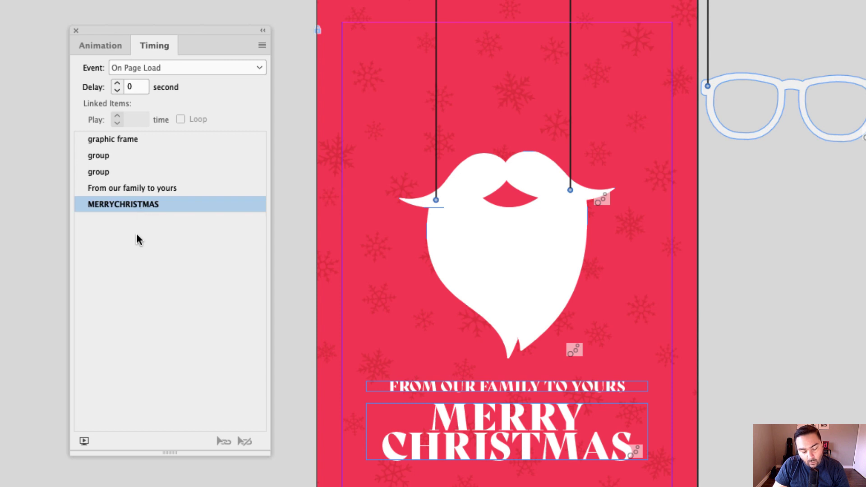
{"action": "left_click", "coordinate": [157, 189], "text": "shift"}
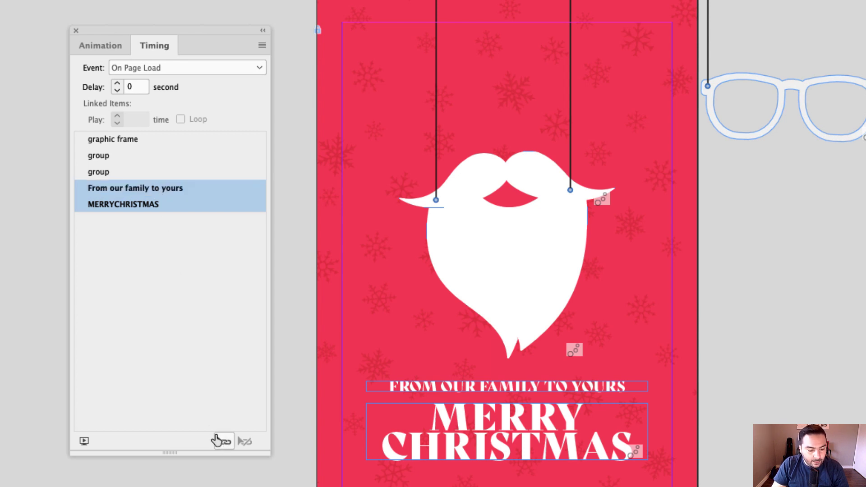
{"action": "left_click", "coordinate": [224, 442]}
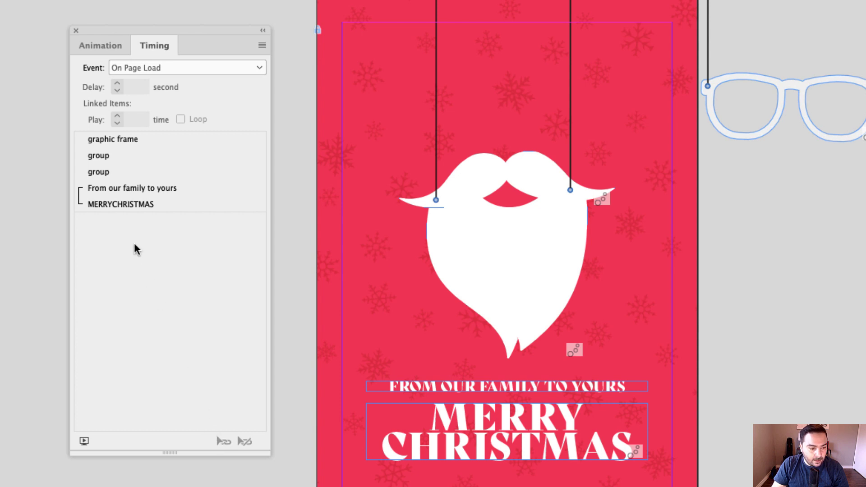
Step: Link the beard's graphic frame and the moustache and glasses groups so their page-load animations play together
{"action": "left_click", "coordinate": [107, 140]}
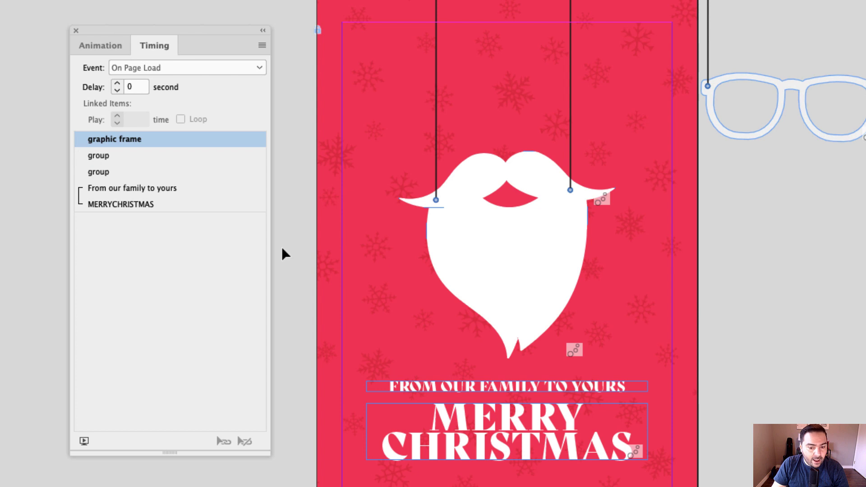
{"action": "left_click", "coordinate": [491, 273]}
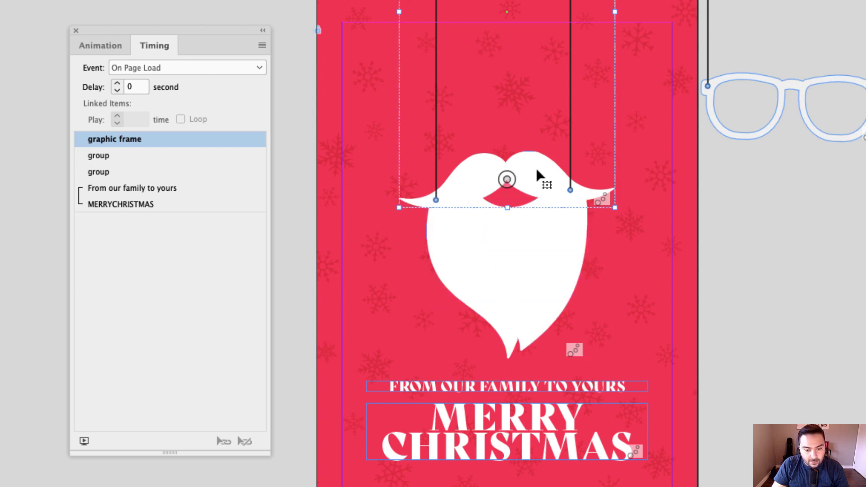
{"action": "left_click", "coordinate": [708, 117]}
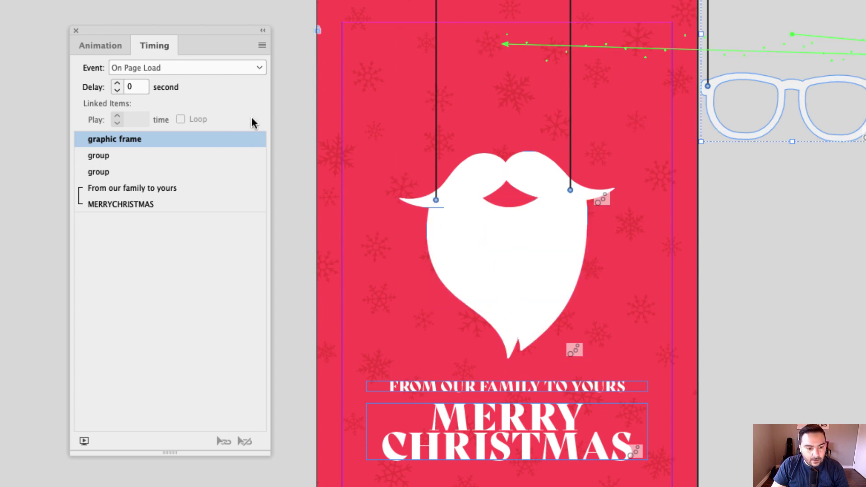
{"action": "left_click", "coordinate": [197, 269]}
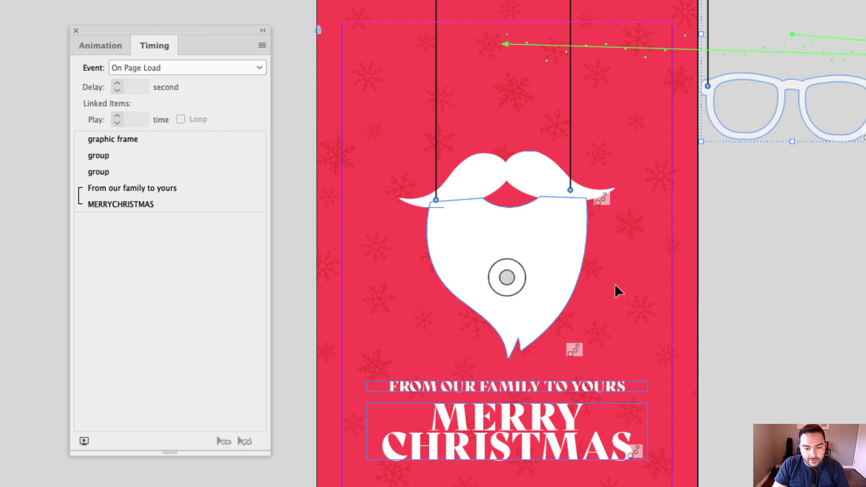
{"action": "left_click", "coordinate": [117, 143]}
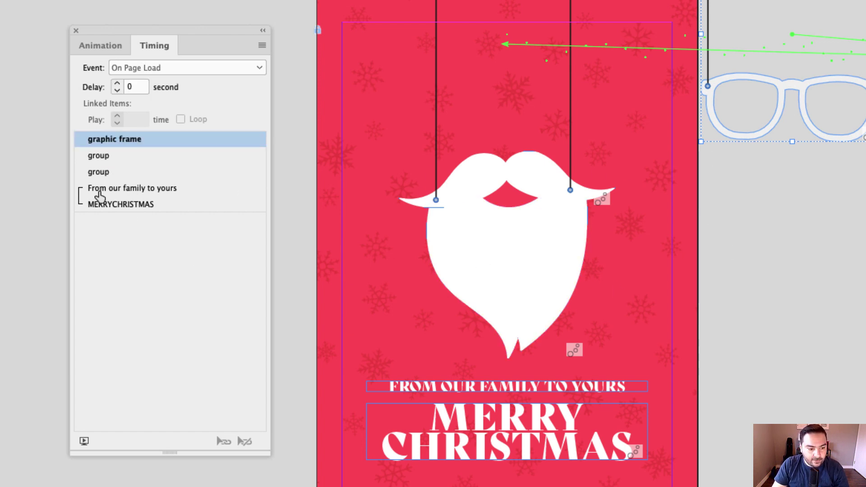
{"action": "left_click", "coordinate": [99, 158], "text": "shift"}
{"action": "left_click", "coordinate": [99, 173], "text": "shift"}
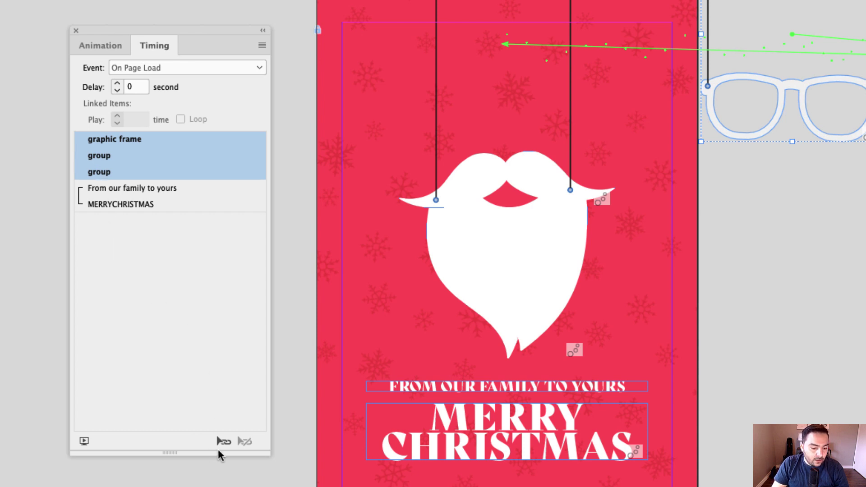
{"action": "left_click", "coordinate": [224, 442]}
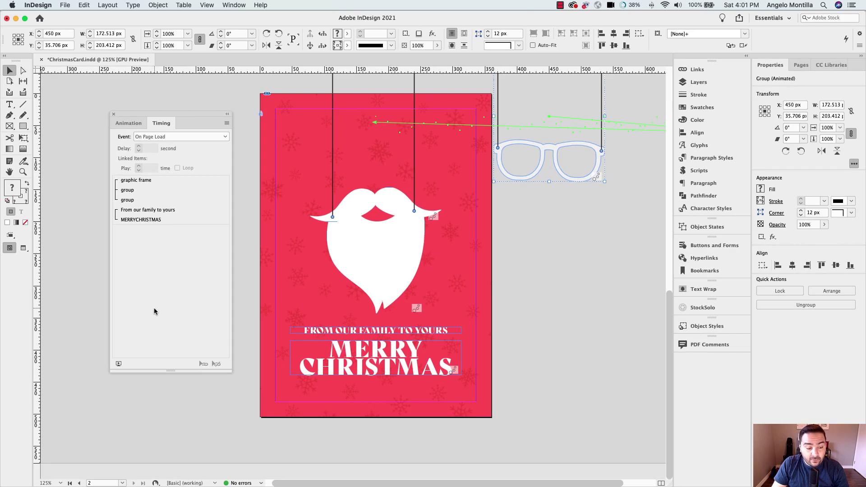
Step: Play the card's animation in the EPUB interactivity preview, then close the preview and clear the selection
{"action": "left_click", "coordinate": [117, 366]}
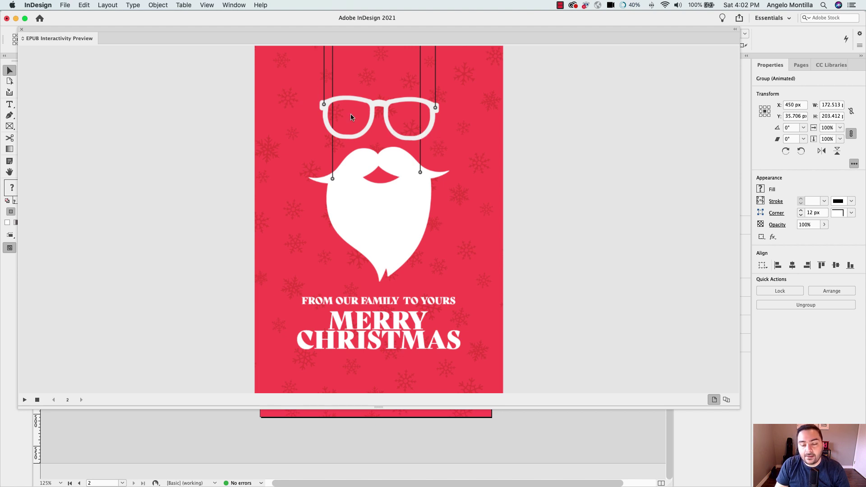
{"action": "left_click", "coordinate": [25, 401]}
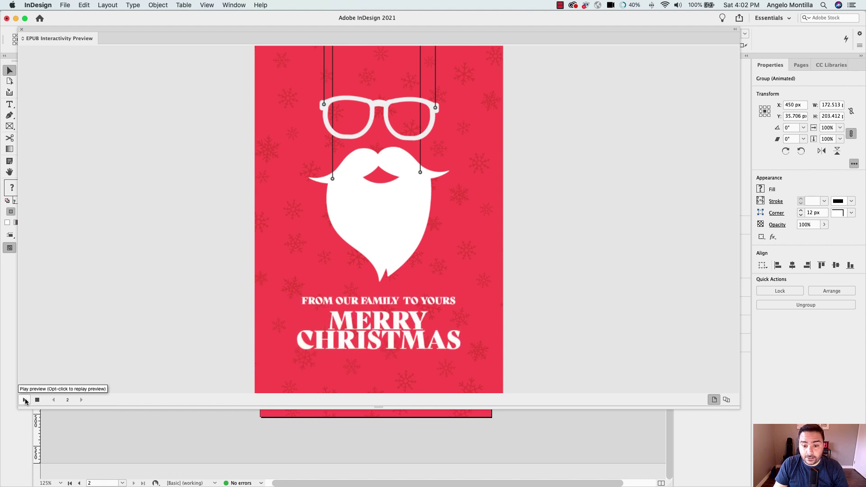
{"action": "left_click", "coordinate": [21, 29]}
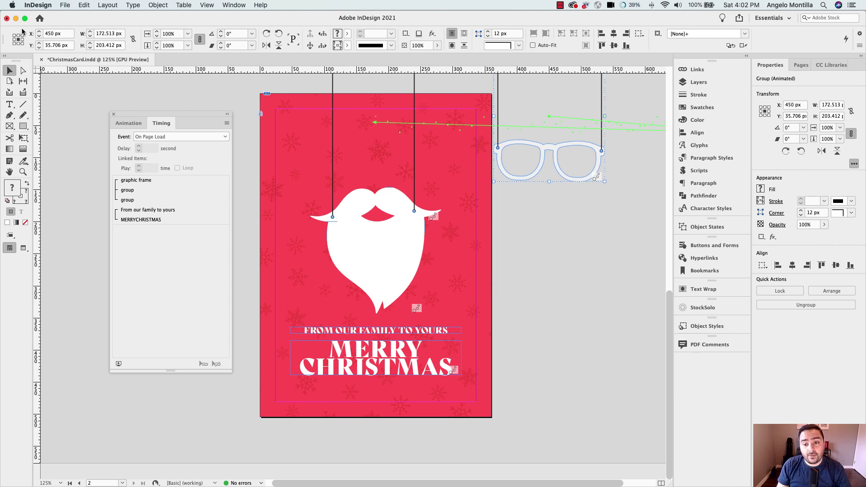
{"action": "left_click", "coordinate": [613, 207]}
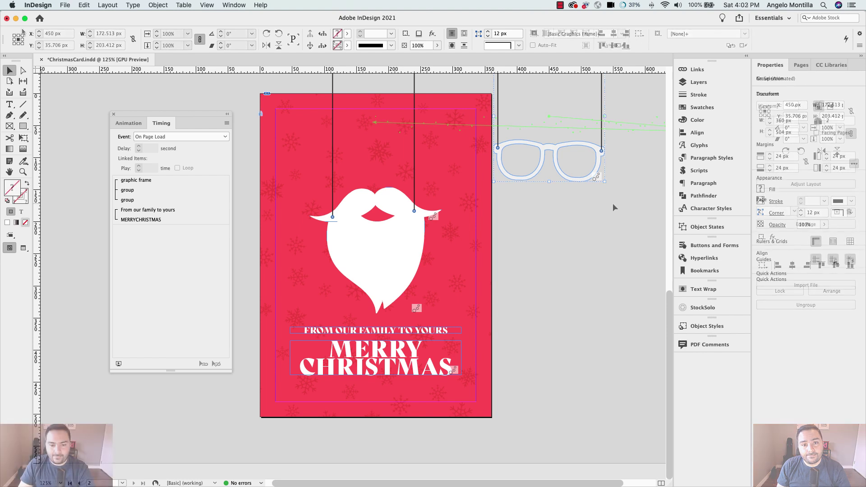
Step: Start publishing the document online as a new document titled "Christmas Card 2"
{"action": "left_click", "coordinate": [740, 19]}
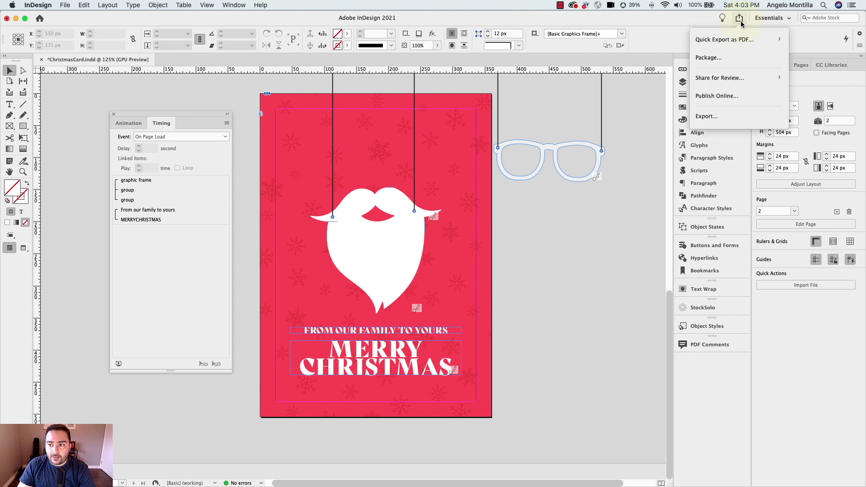
{"action": "left_click", "coordinate": [739, 96]}
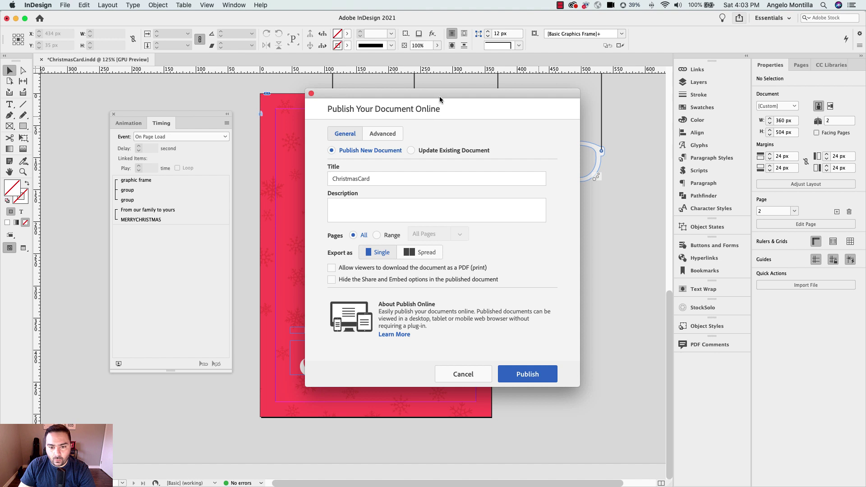
{"action": "left_click_drag", "start_coordinate": [440, 96], "coordinate": [410, 82]}
{"action": "double_click", "coordinate": [361, 165]}
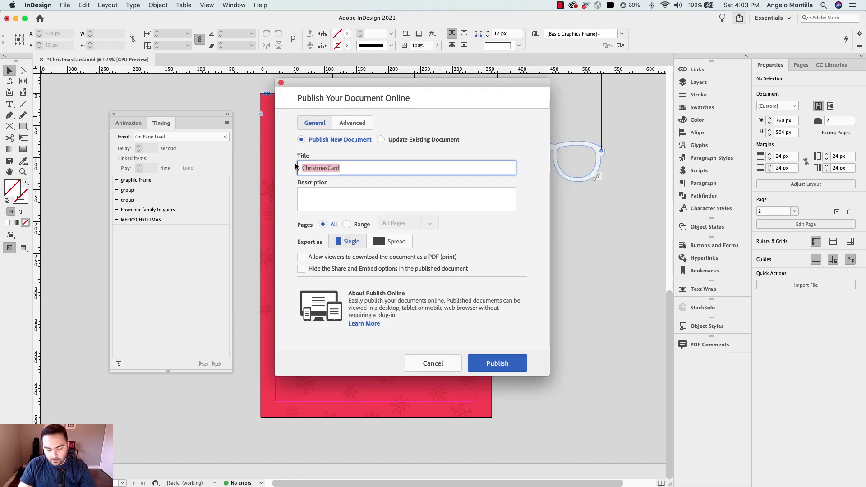
{"action": "type", "text": "Christmas"}
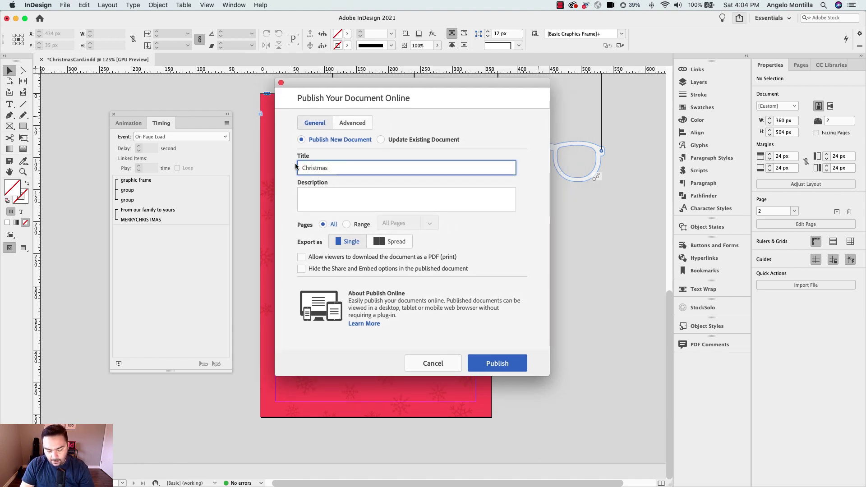
{"action": "type", "text": " Card 2"}
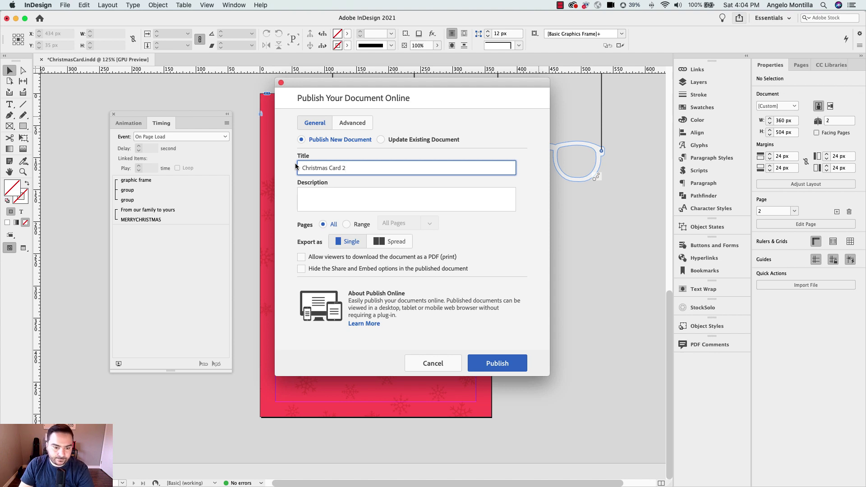
Step: Limit the online publication to page 2, leaving the description empty, and publish it
{"action": "left_click", "coordinate": [337, 197]}
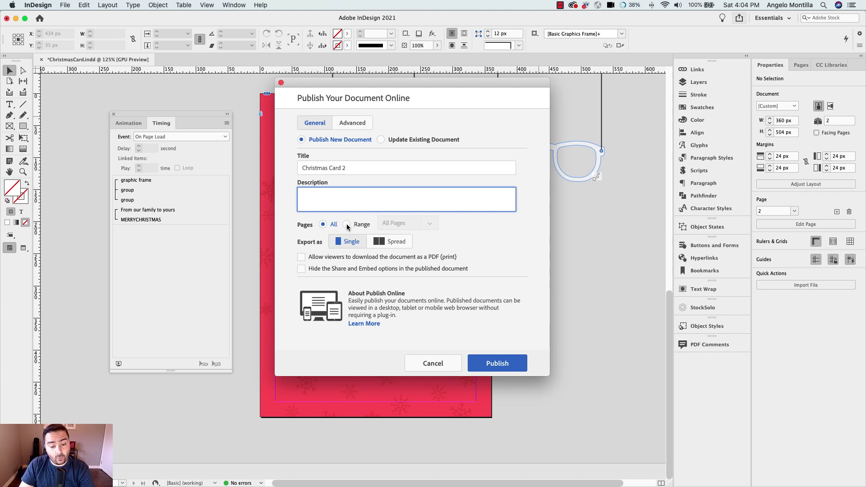
{"action": "left_click", "coordinate": [346, 224]}
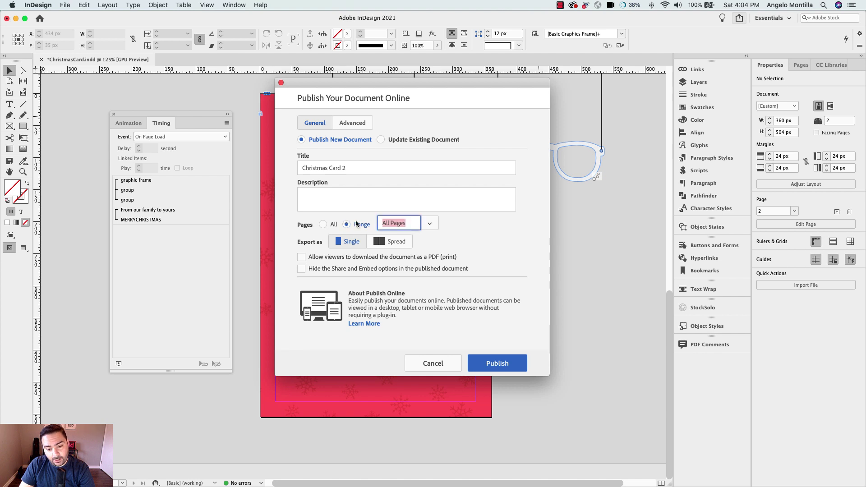
{"action": "type", "text": "2"}
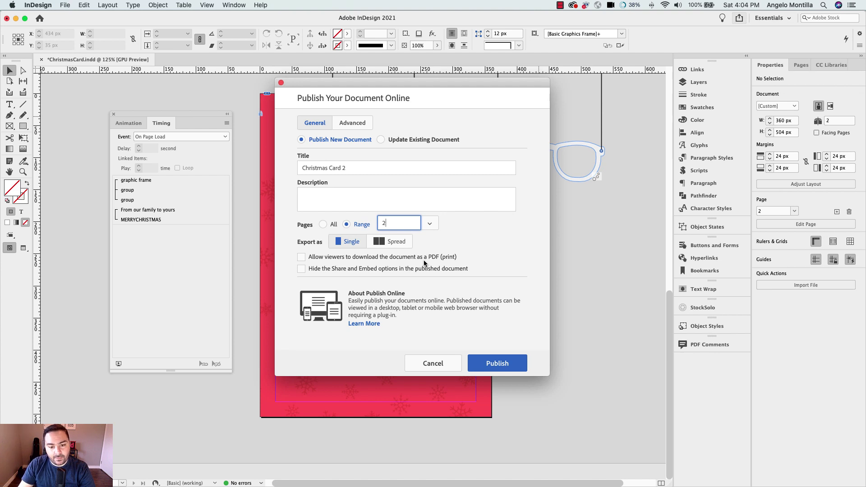
{"action": "left_click", "coordinate": [472, 343]}
{"action": "left_click", "coordinate": [489, 364]}
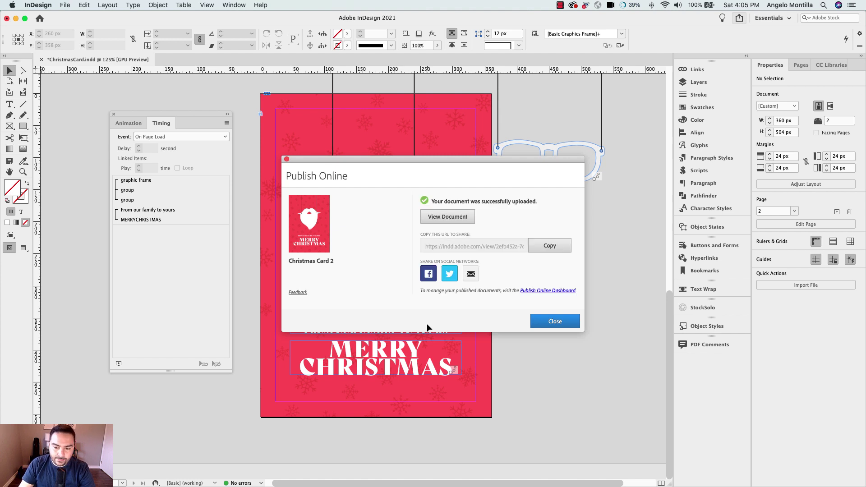
Step: View the published card in Chrome, enlarge the browser window and reload the page to replay the animation
{"action": "left_click", "coordinate": [436, 219]}
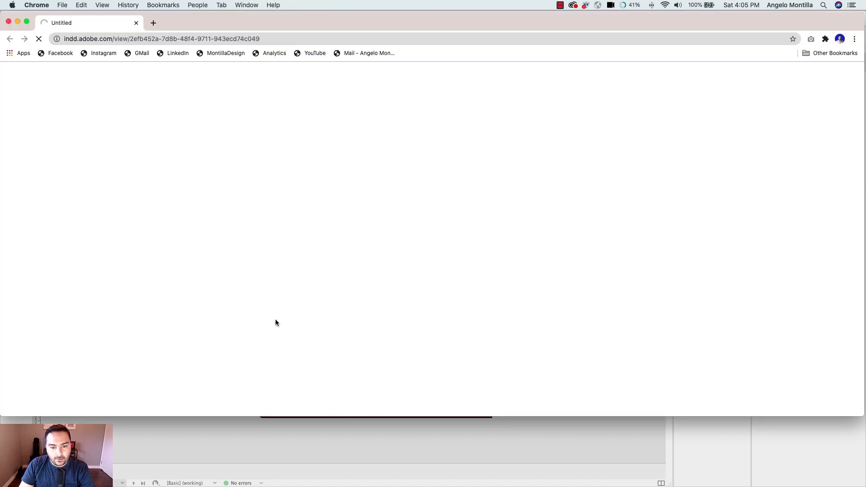
{"action": "double_click", "coordinate": [406, 29]}
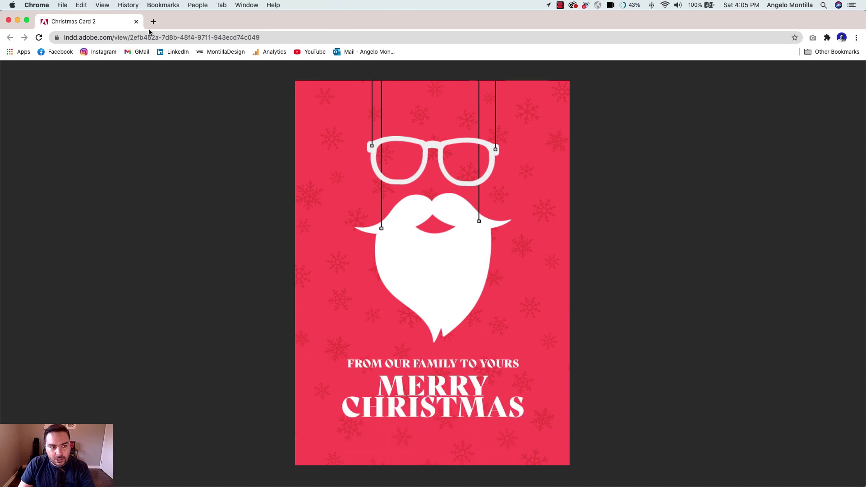
{"action": "left_click", "coordinate": [39, 38]}
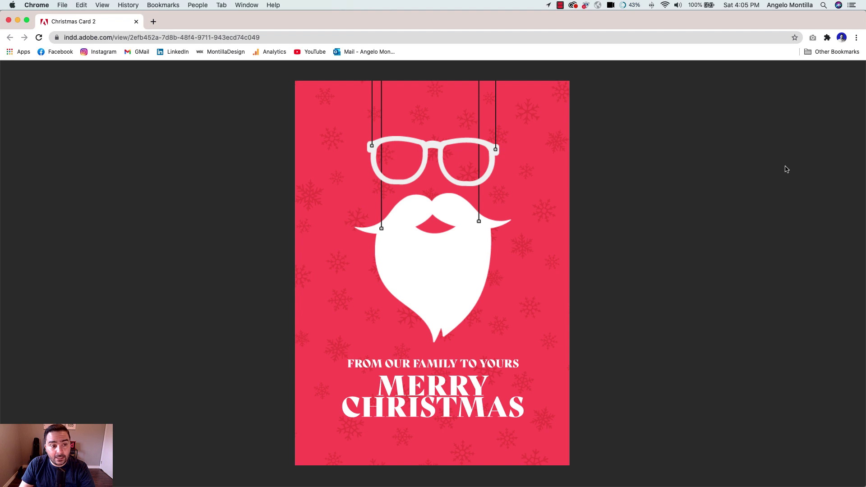
Step: Select the published card's web address, view its sharing options and select the share URL, then close the sharing dialog
{"action": "left_click", "coordinate": [190, 39]}
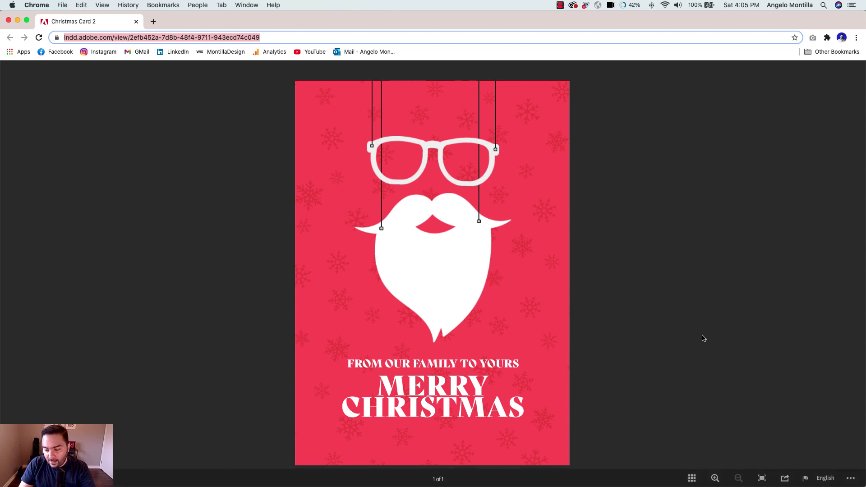
{"action": "left_click", "coordinate": [786, 479]}
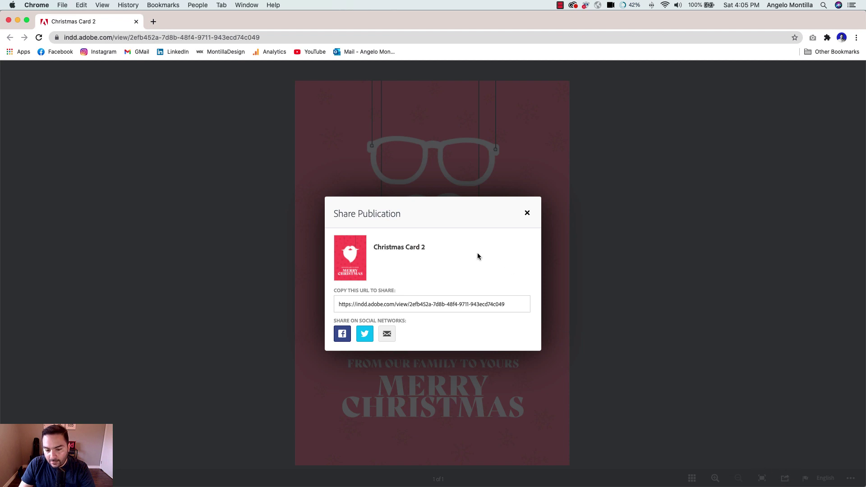
{"action": "left_click", "coordinate": [420, 305]}
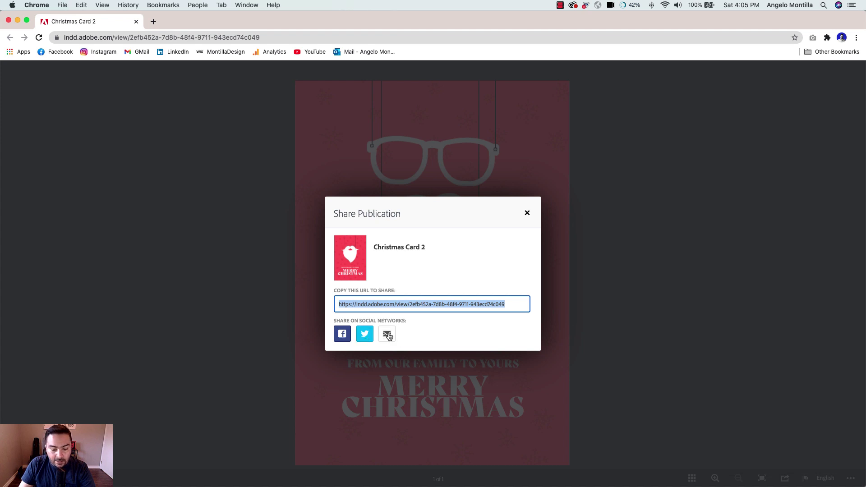
{"action": "left_click", "coordinate": [528, 213]}
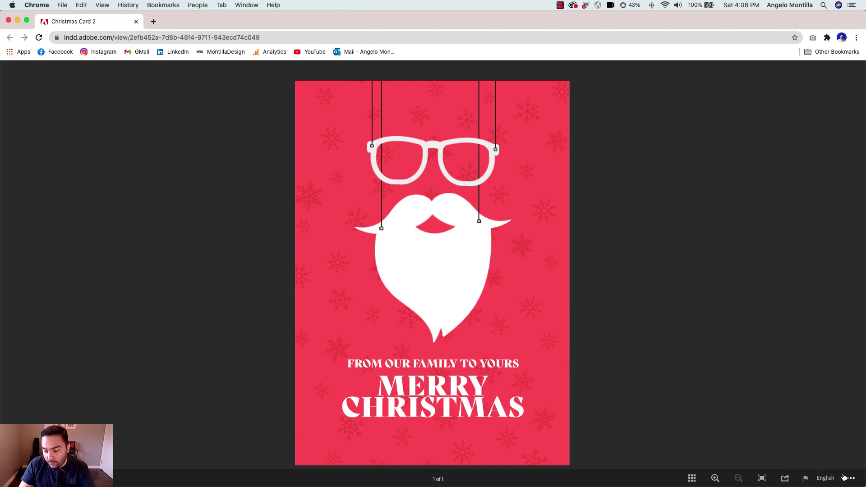
Step: Display the published card's embed options and select the whole embed code
{"action": "mouse_move", "coordinate": [850, 480]}
{"action": "left_click", "coordinate": [821, 458]}
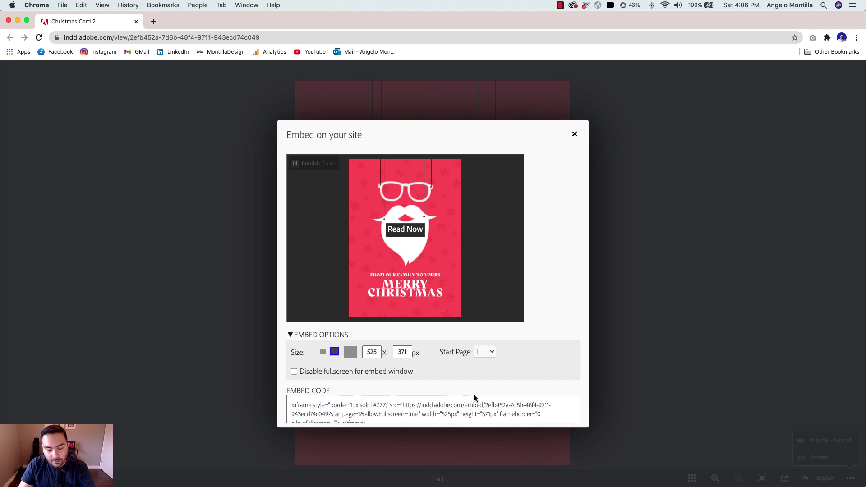
{"action": "left_click", "coordinate": [378, 408]}
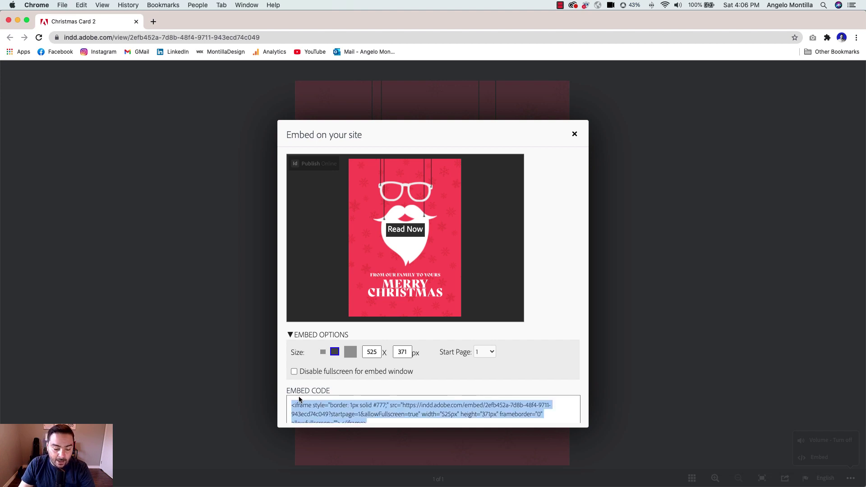